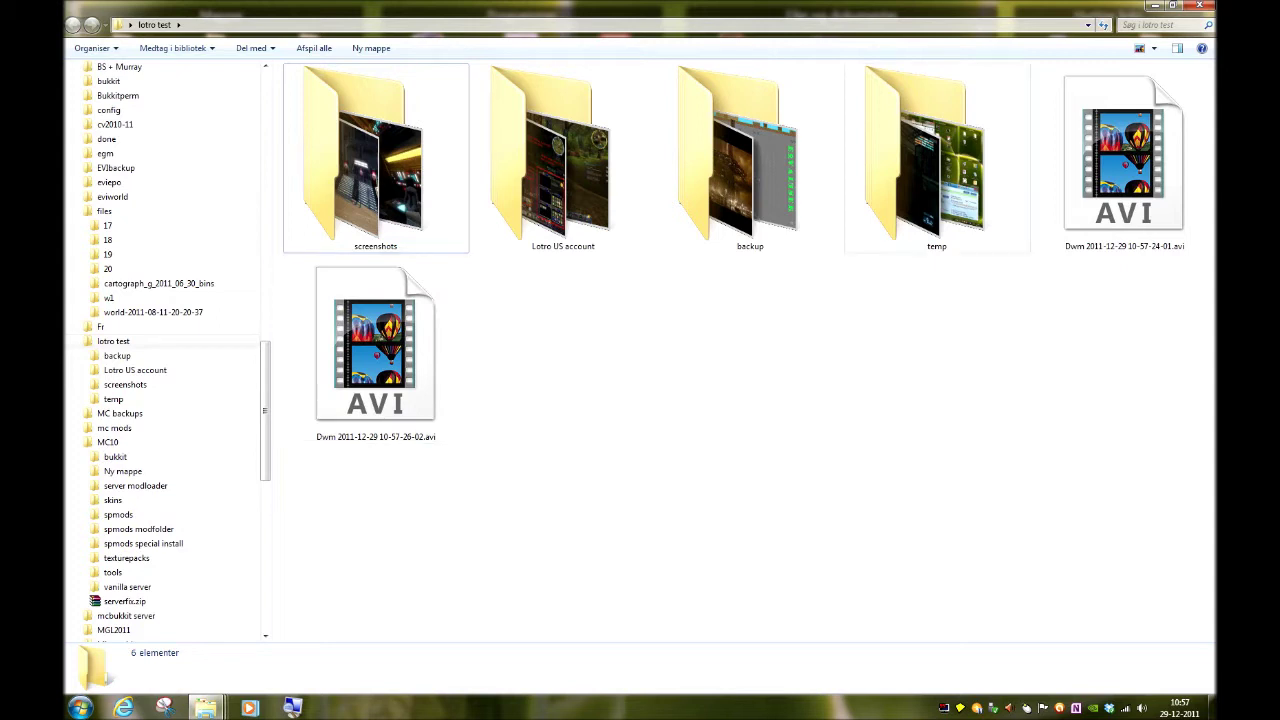
Minimize the lotro test folder window to uncover the .minecraft folder.
left_click(1154, 5)
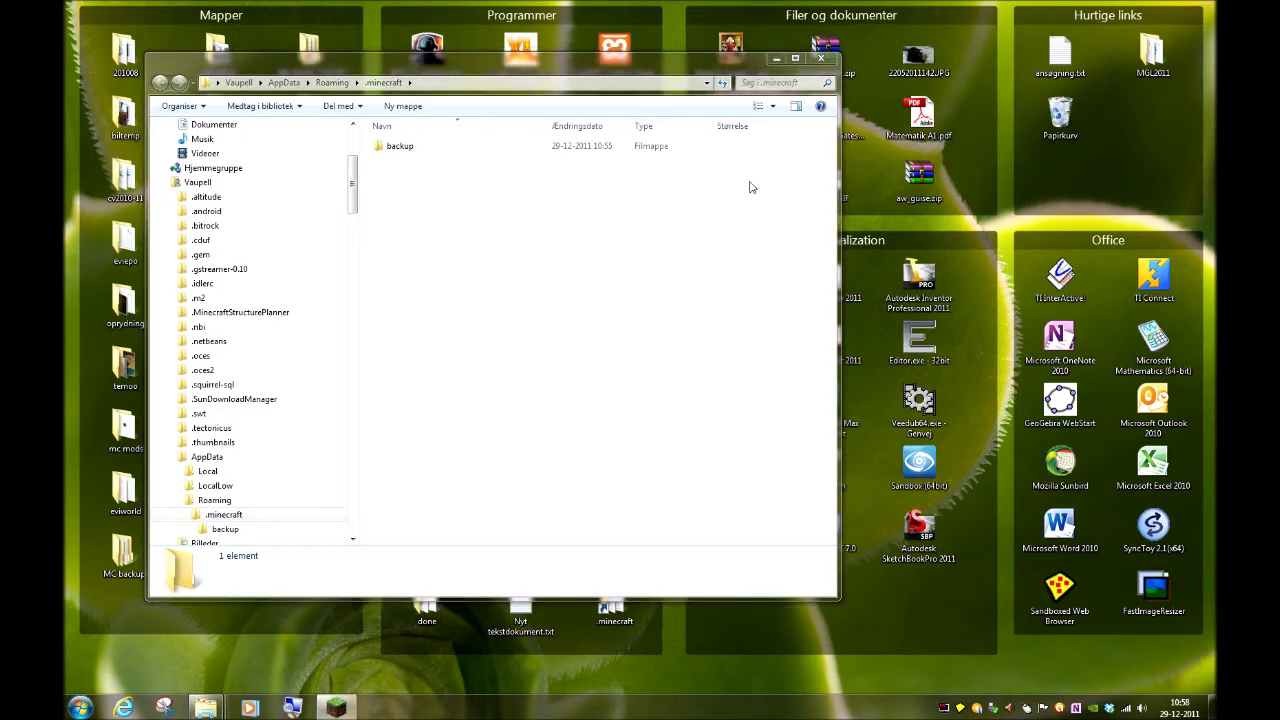
Launch the Minecraft launcher with Force update on so it re-downloads Minecraft 1.0.0.
key("super")
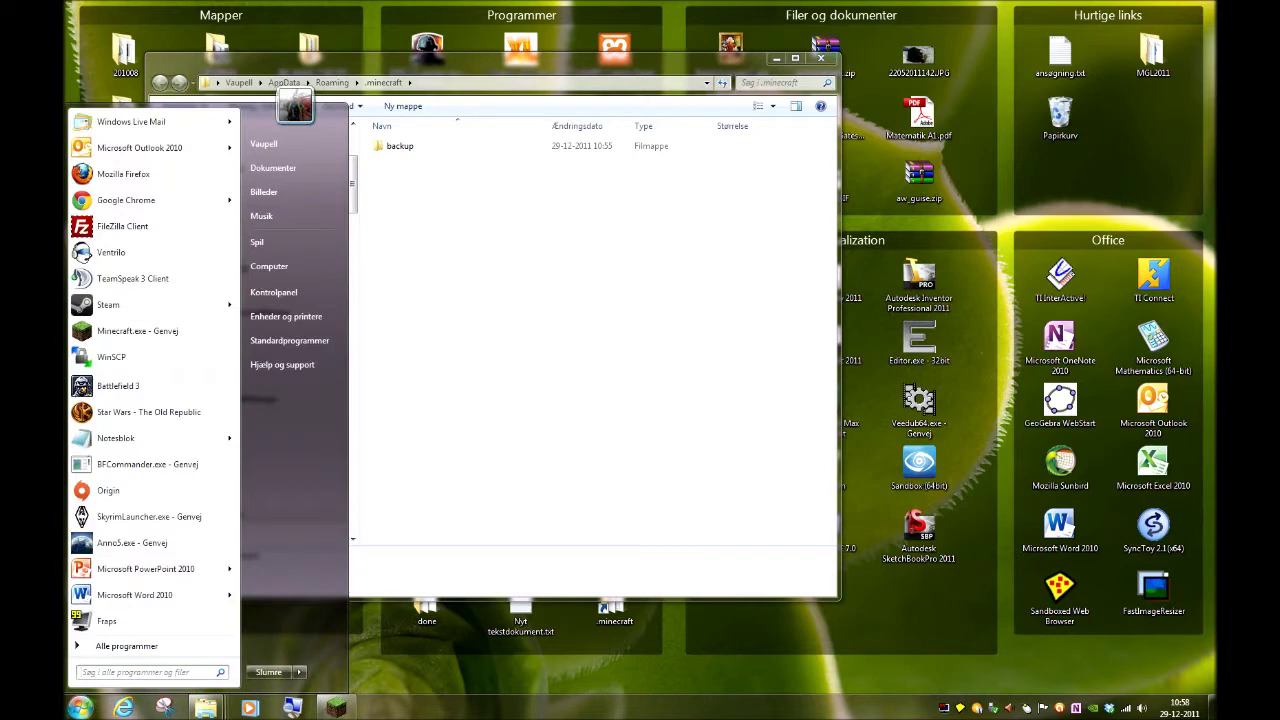
key("super")
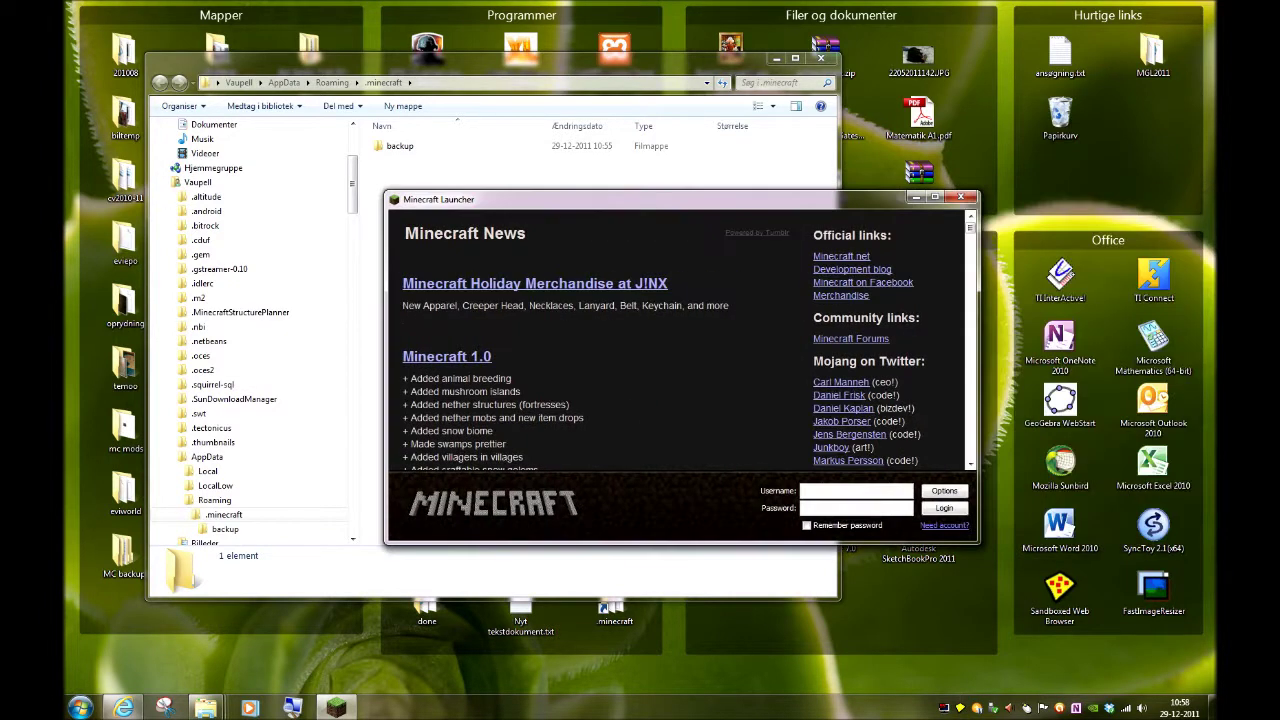
left_click(944, 490)
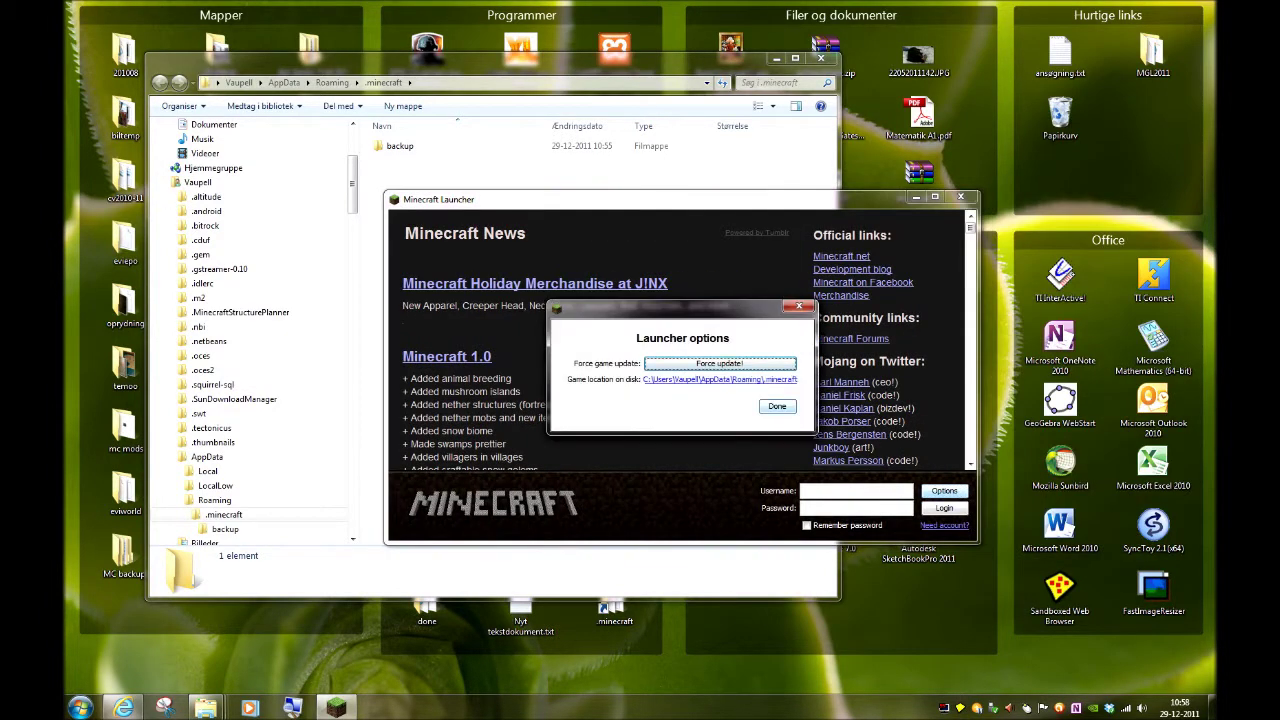
left_click(720, 363)
left_click(777, 406)
left_click_drag(870, 206, 1215, 197)
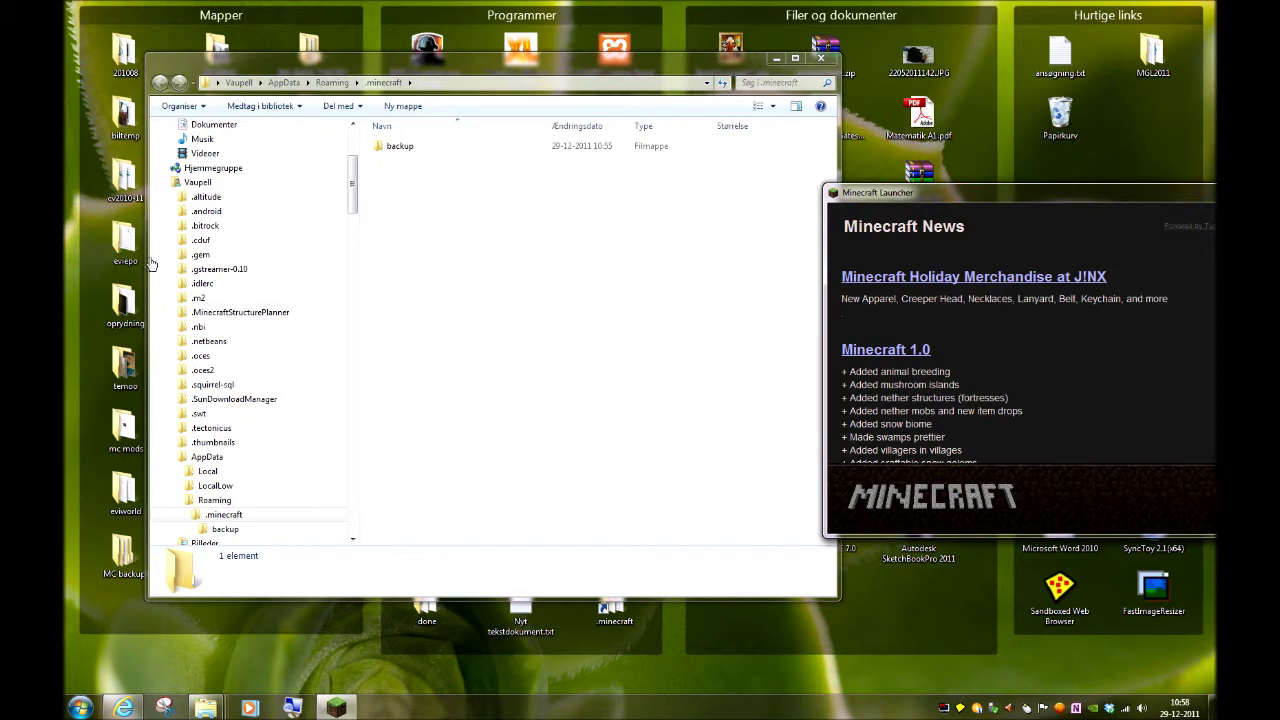
mouse_move(1187, 192)
left_mouse_down()
mouse_move(1028, 163)
mouse_move(822, 211)
mouse_move(836, 214)
left_mouse_up()
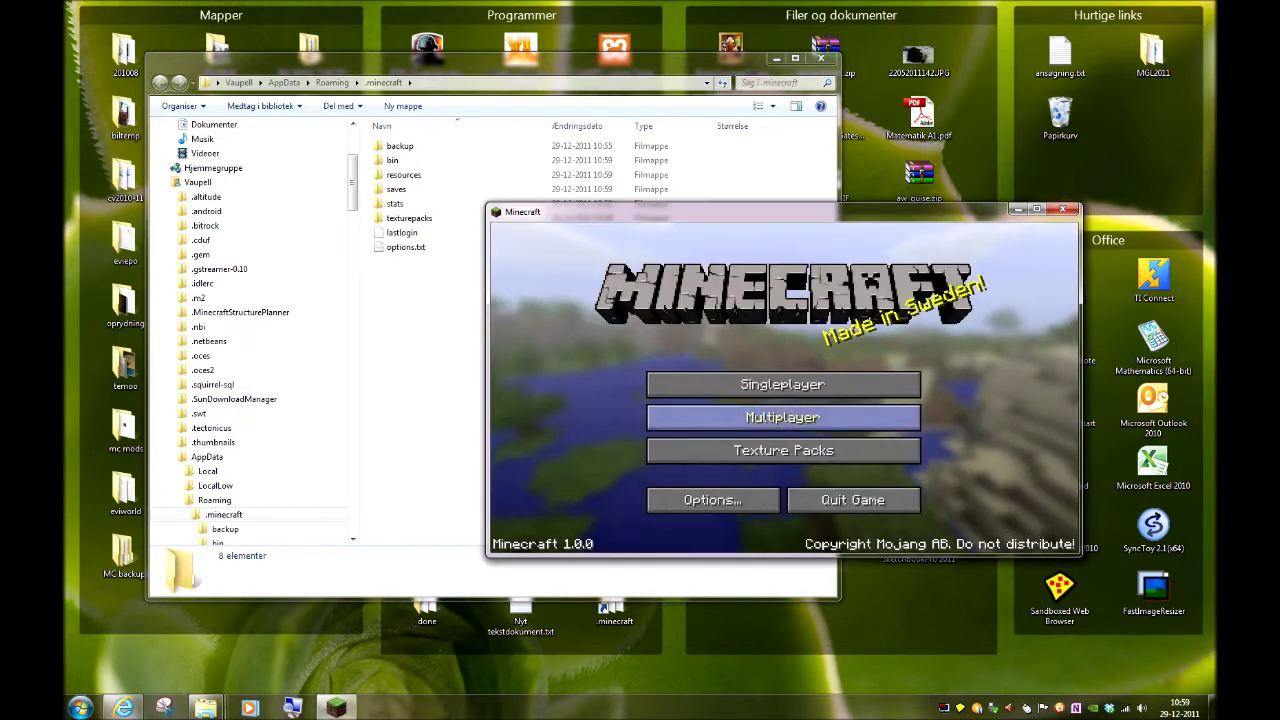
Quit Minecraft and inspect AudioMod.zip and minecraftforge-client-1.2.2.zip in the Ny mappe folder.
left_click(853, 500)
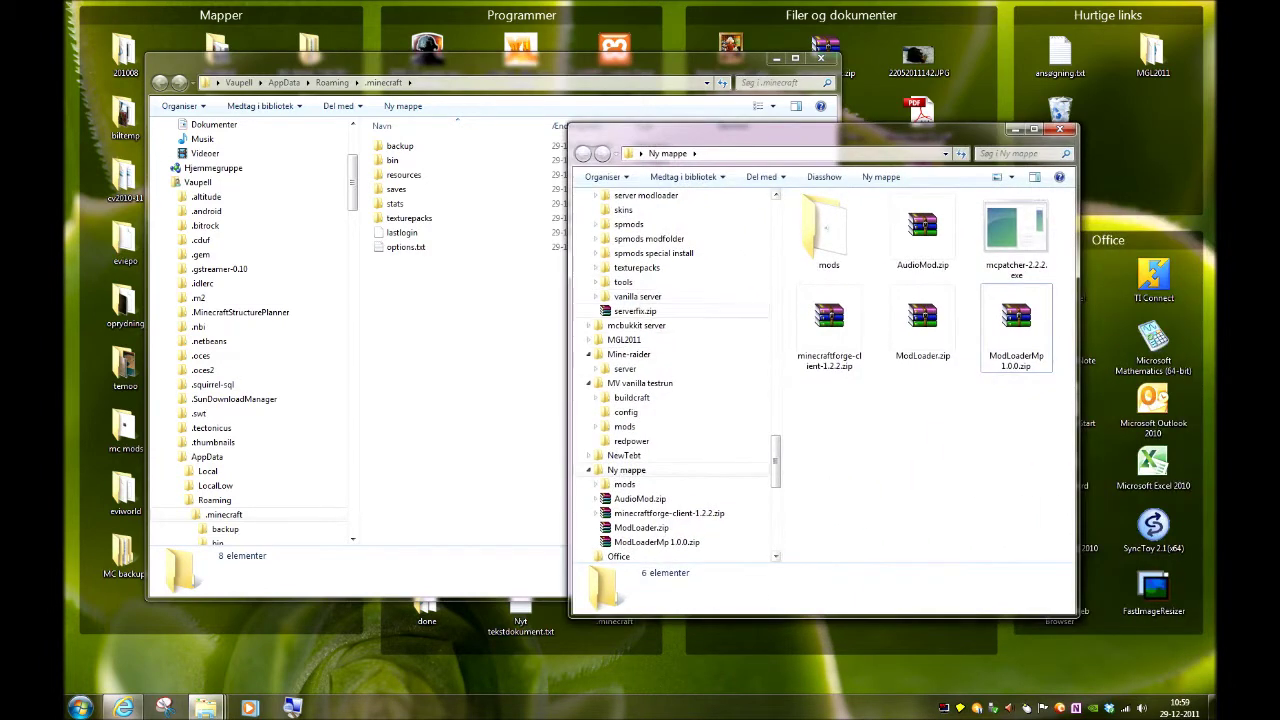
left_click_drag(1077, 421, 1152, 421)
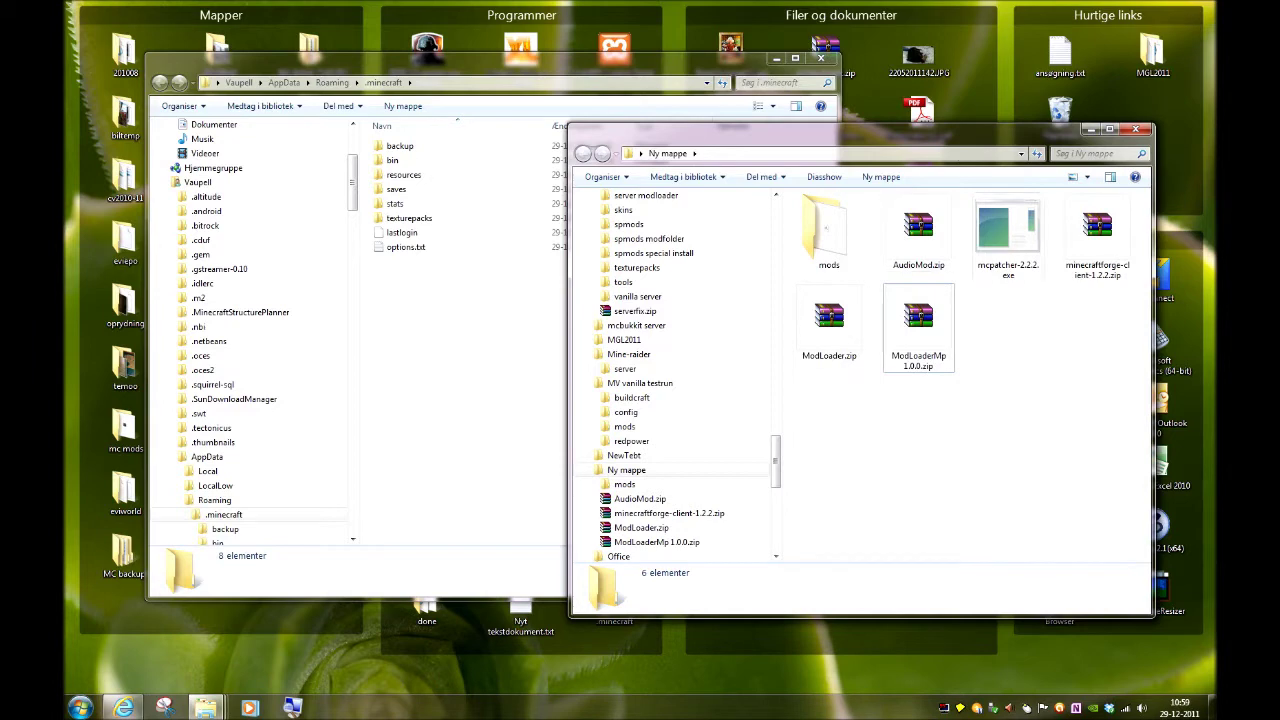
left_click(918, 230)
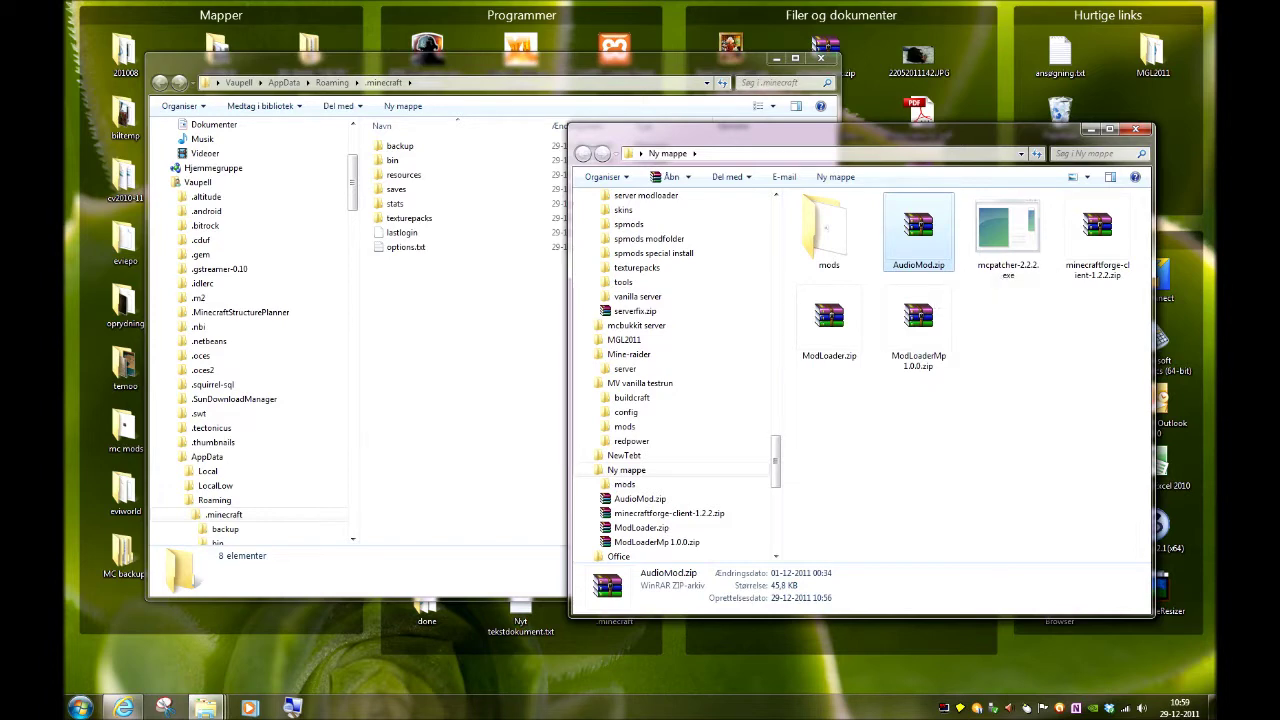
left_click(1097, 230)
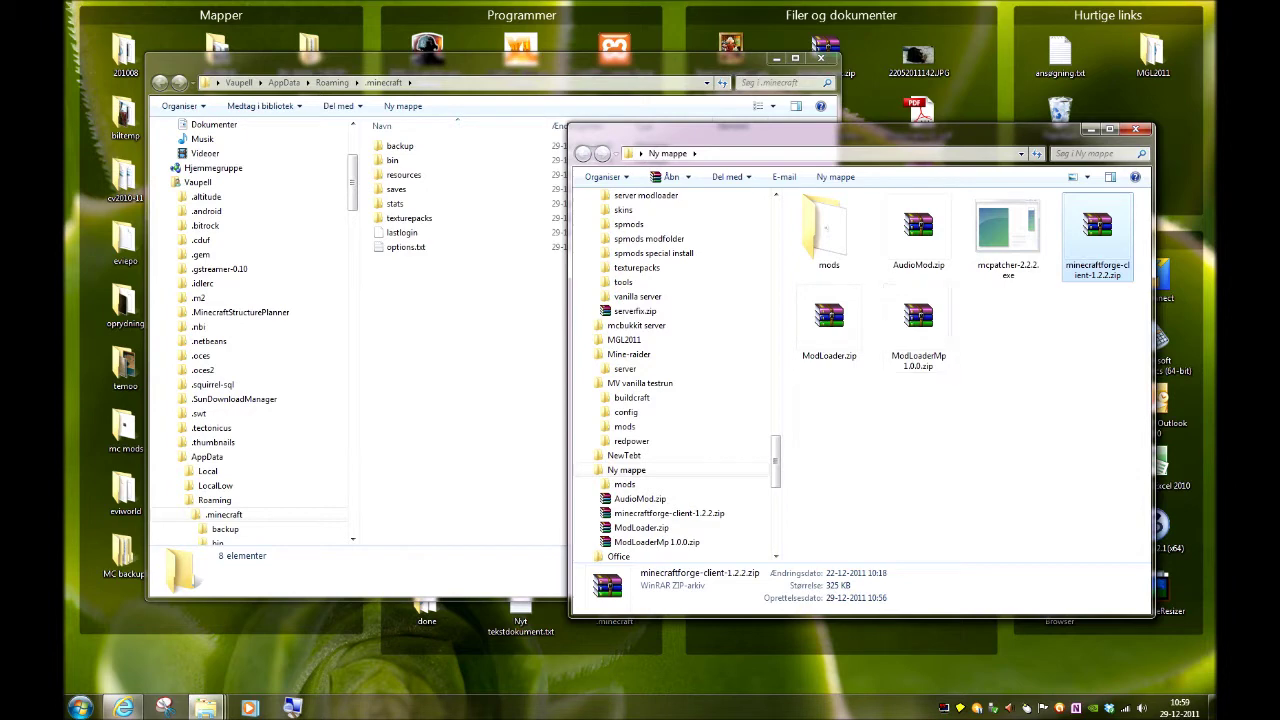
Browse the mods subfolder, return to Ny mappe, and snap its window to the right edge.
left_click(829, 230)
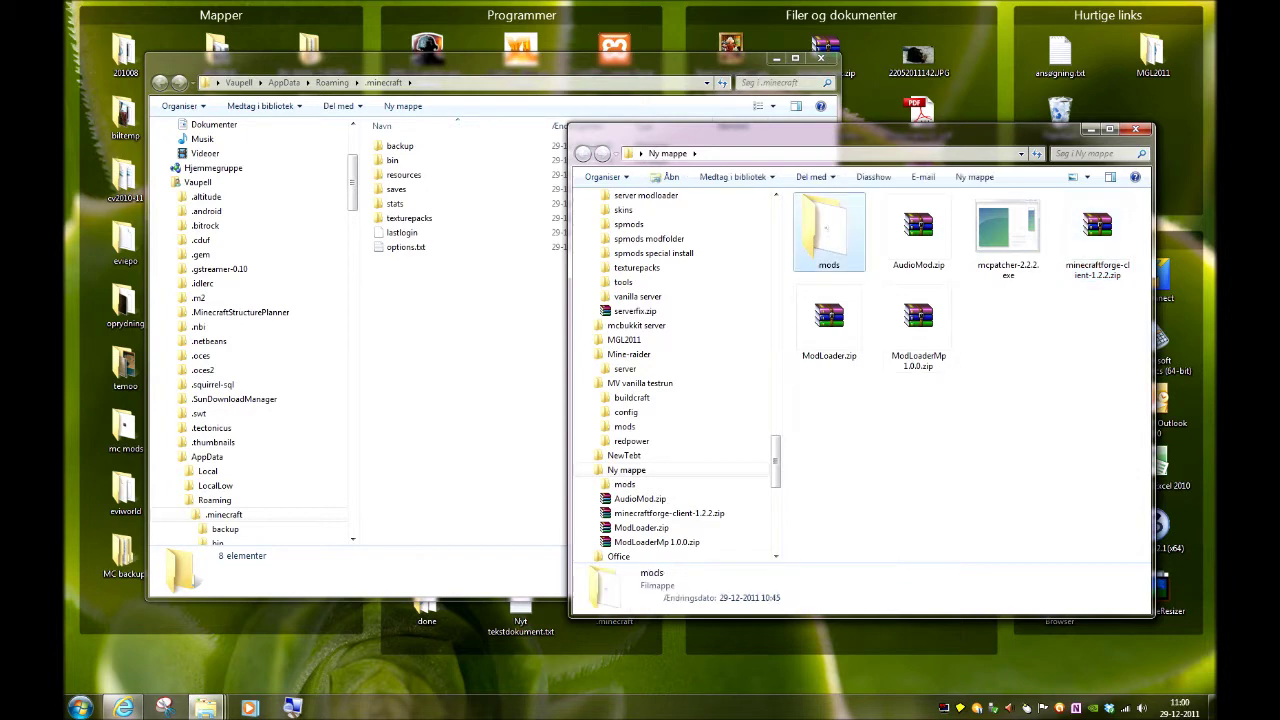
double_click(829, 230)
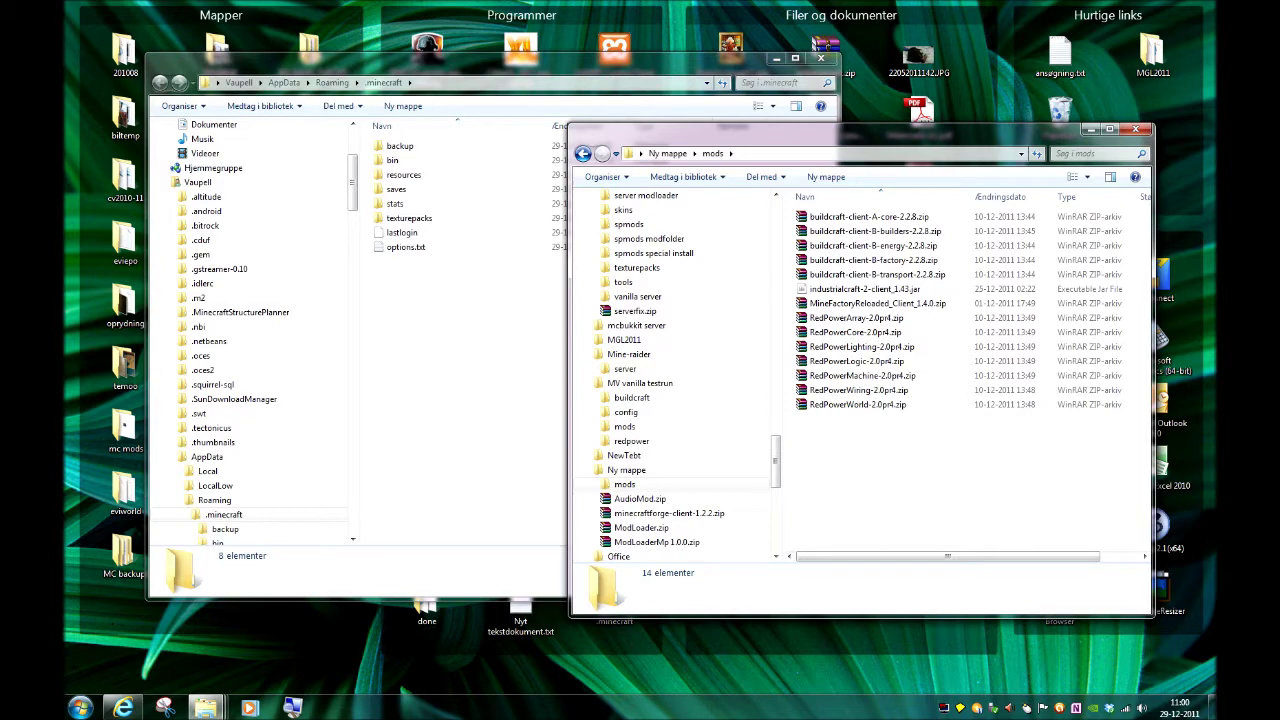
key("BackSpace")
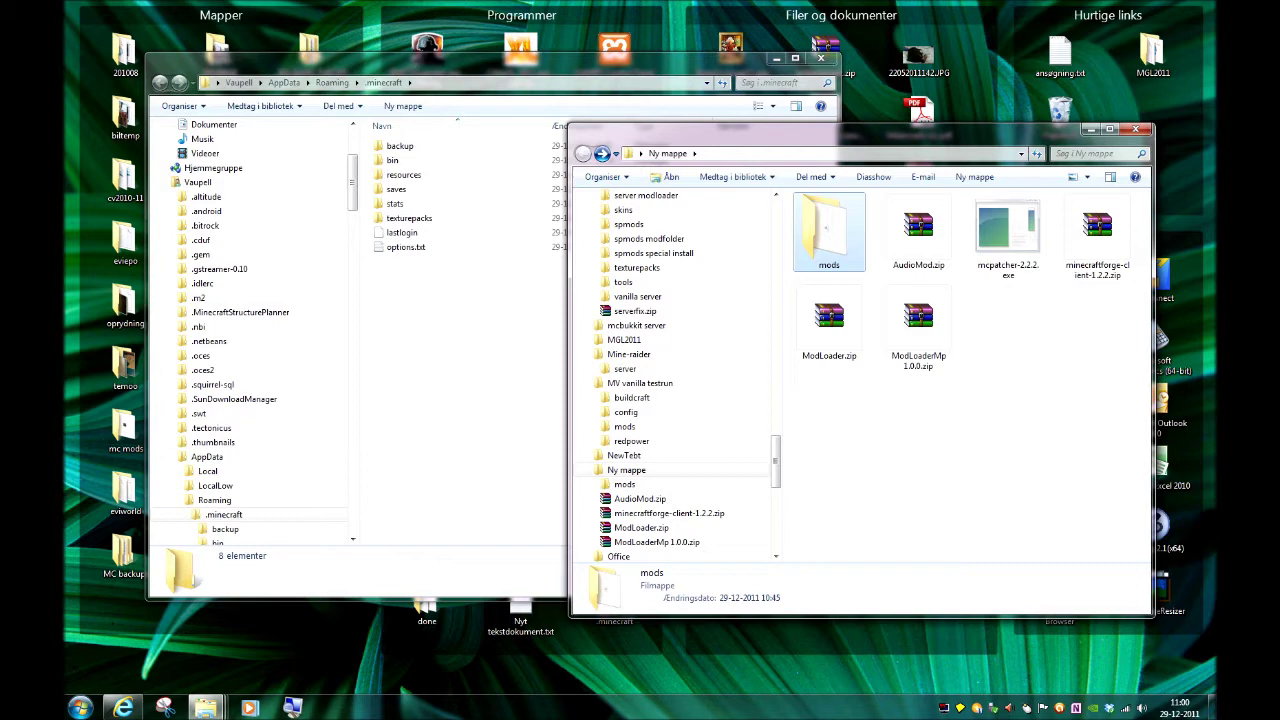
key("ctrl+space")
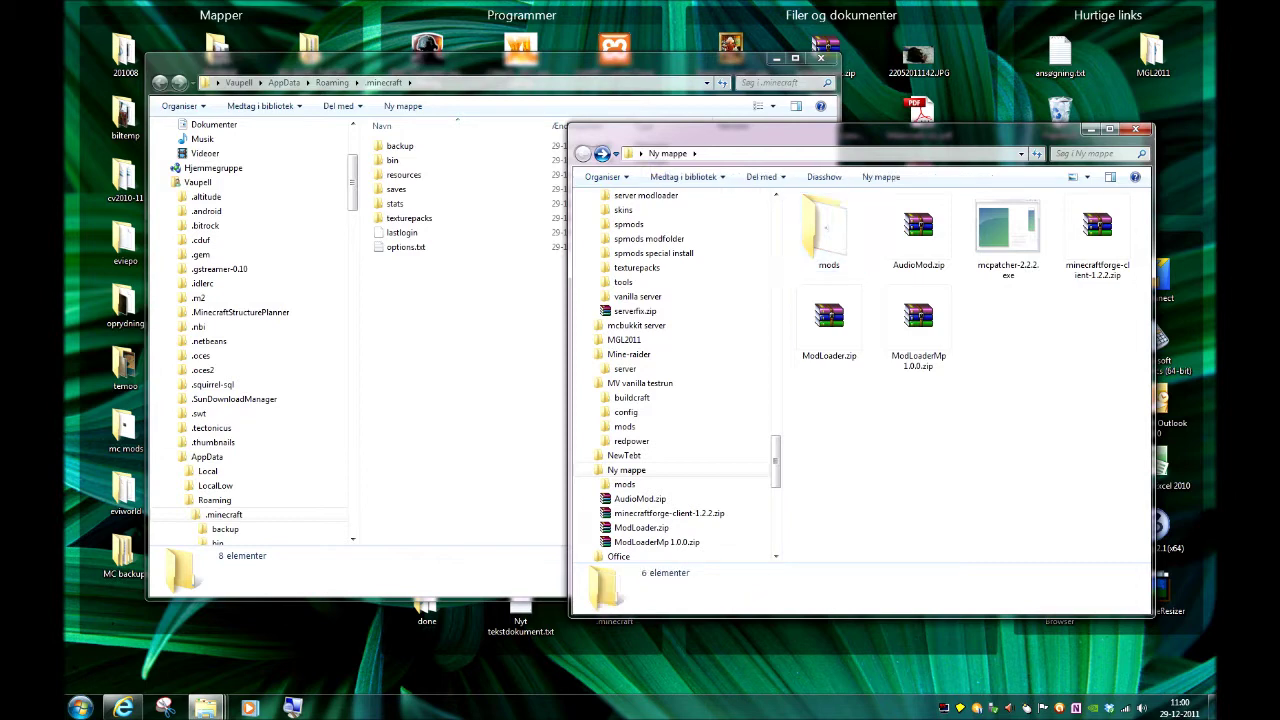
key("super+Right")
Make a backup copy of minecraft.jar in bin as minecraft - Kopi.jar.
double_click(393, 160)
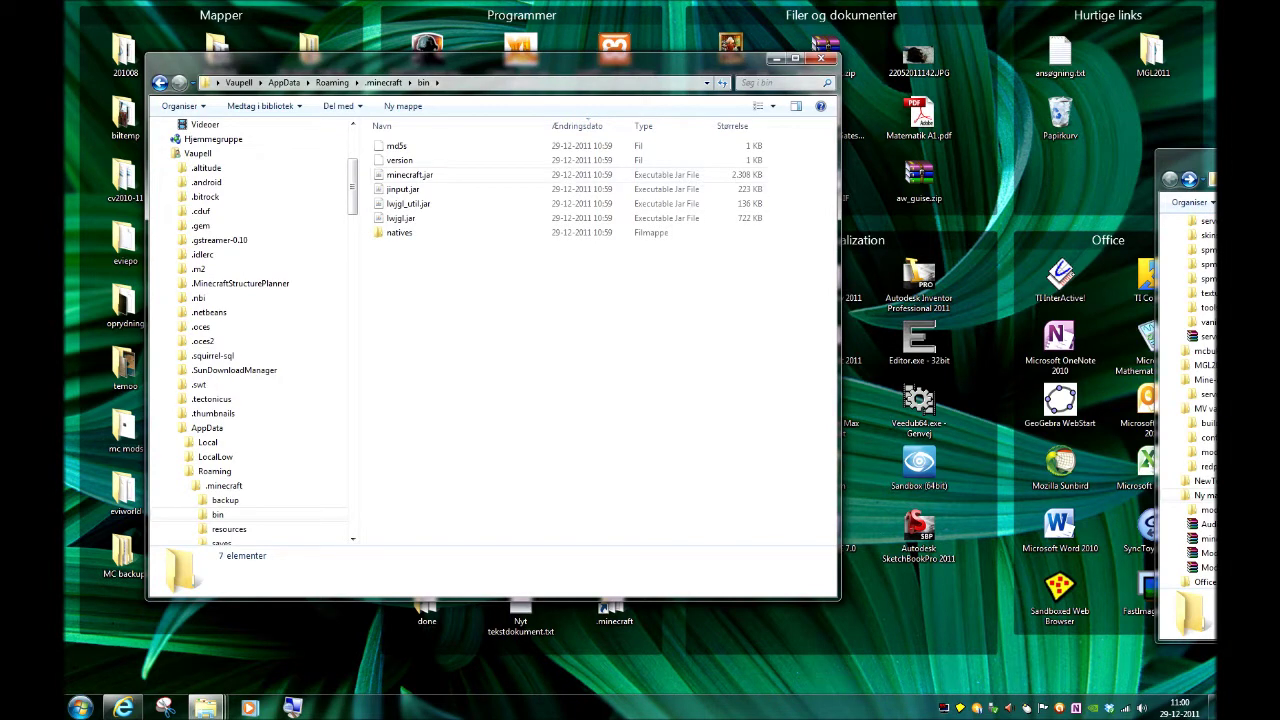
left_click(409, 174)
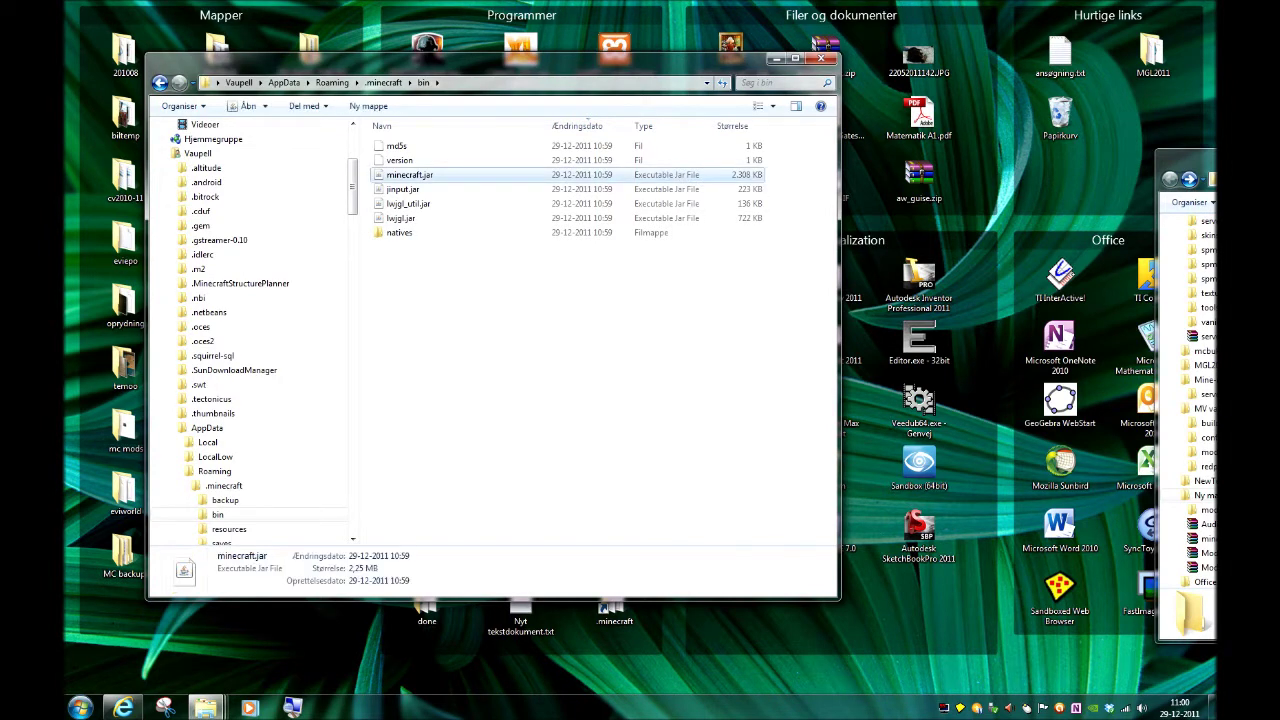
key("ctrl+v")
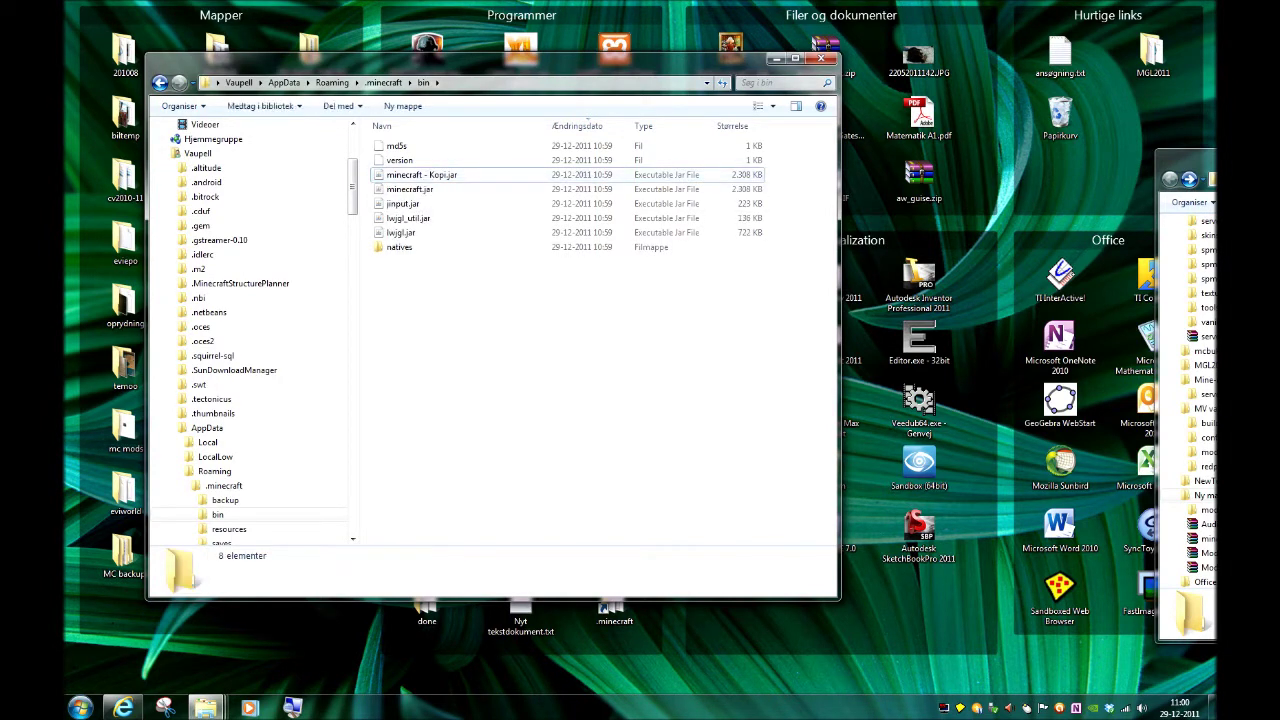
key("BackSpace")
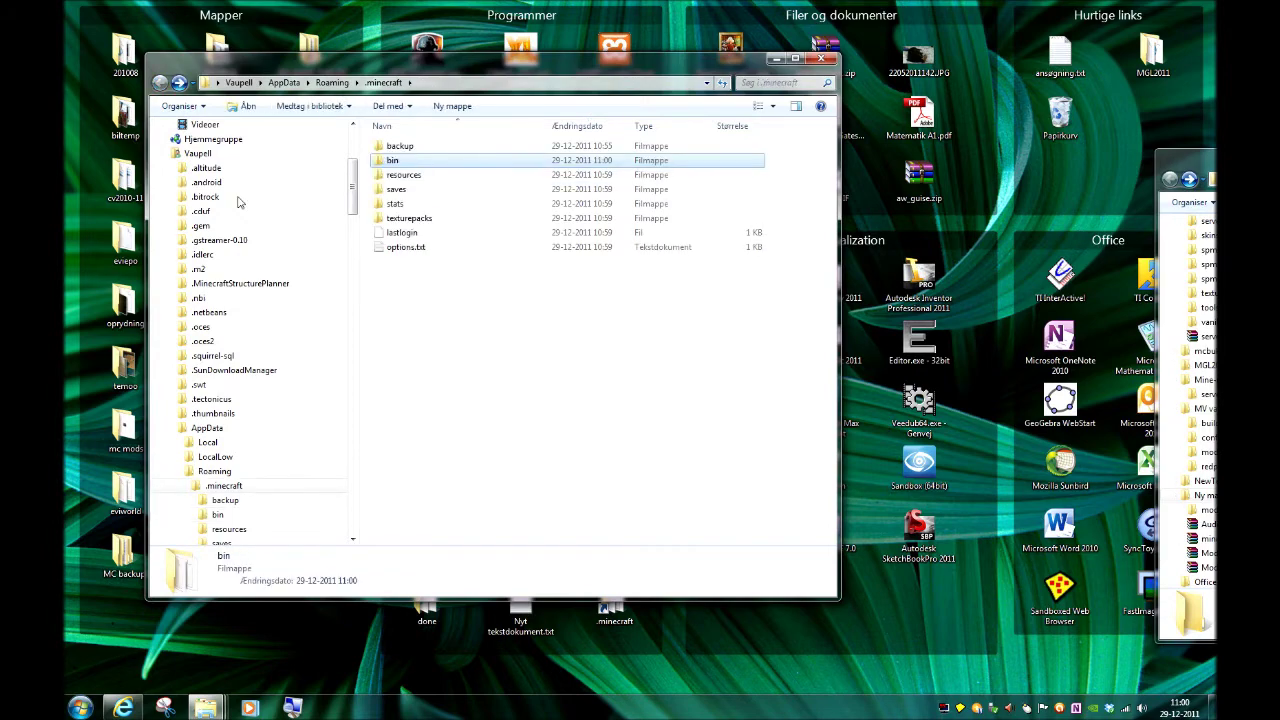
Move mcpatcher-2.2.2.exe into .minecraft, close Ny mappe, and run MCPatcher.
left_click_drag(1190, 160, 590, 162)
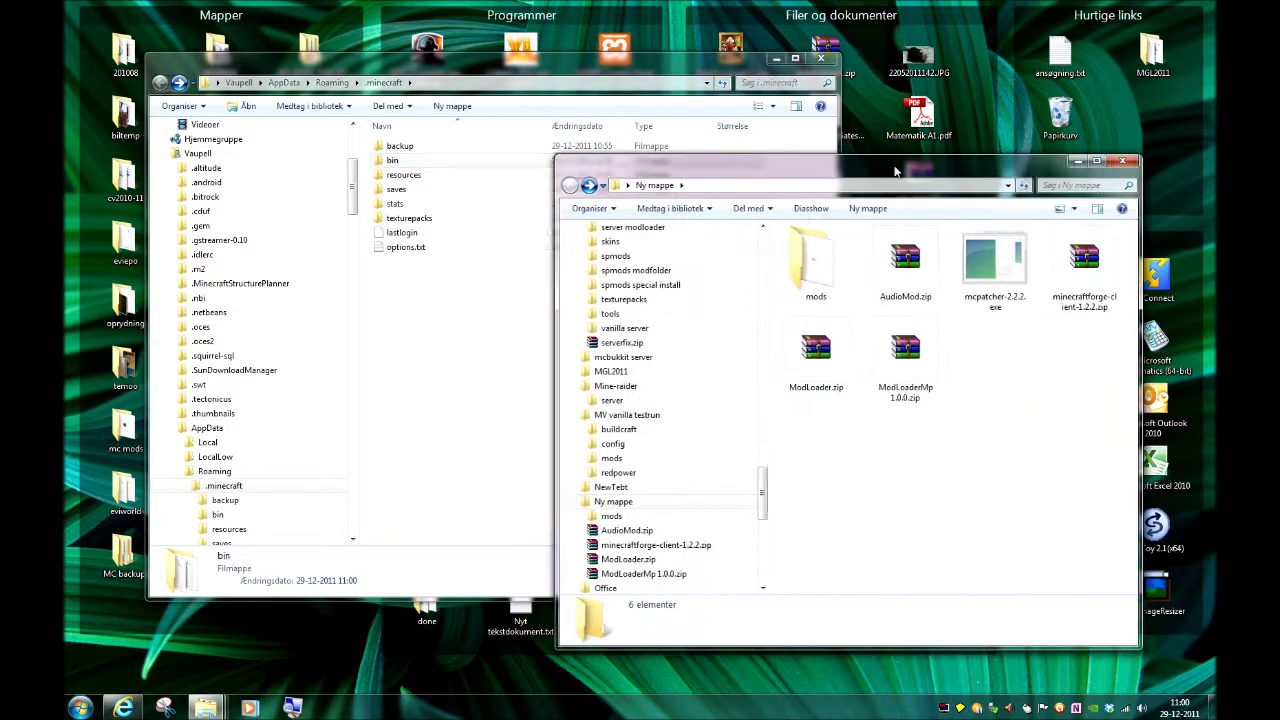
left_click_drag(995, 265, 490, 358)
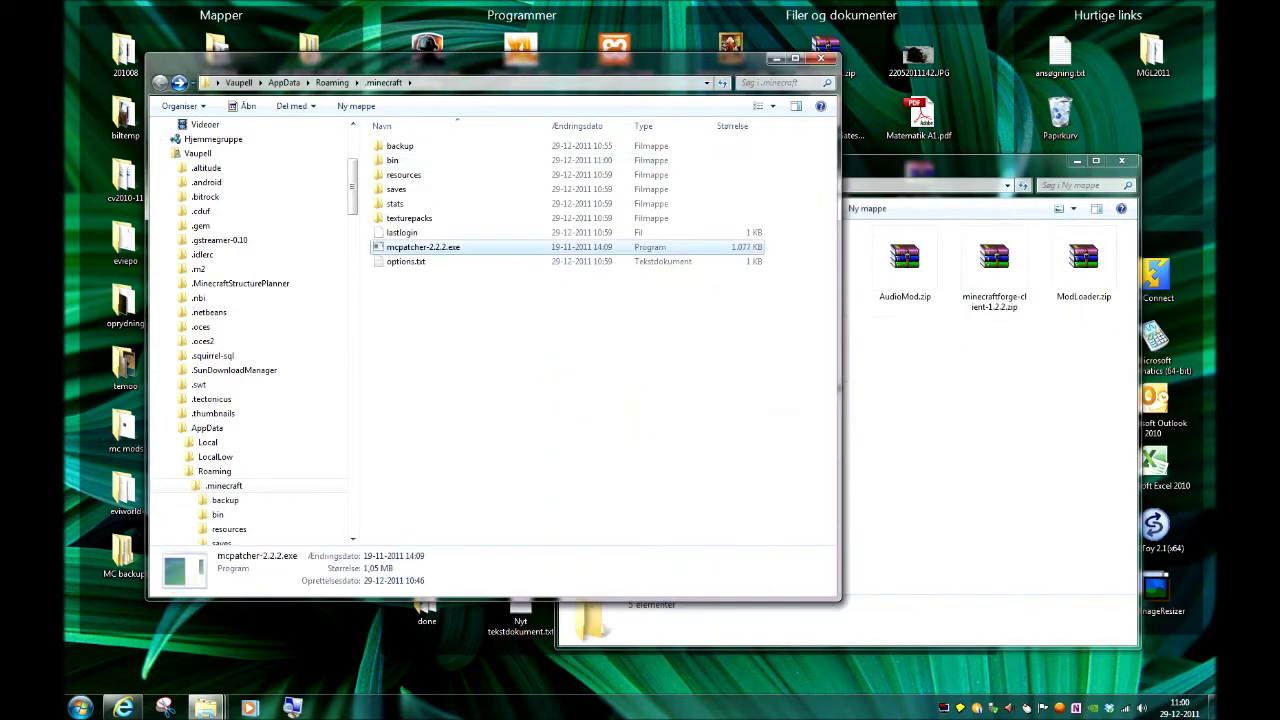
left_click(1121, 160)
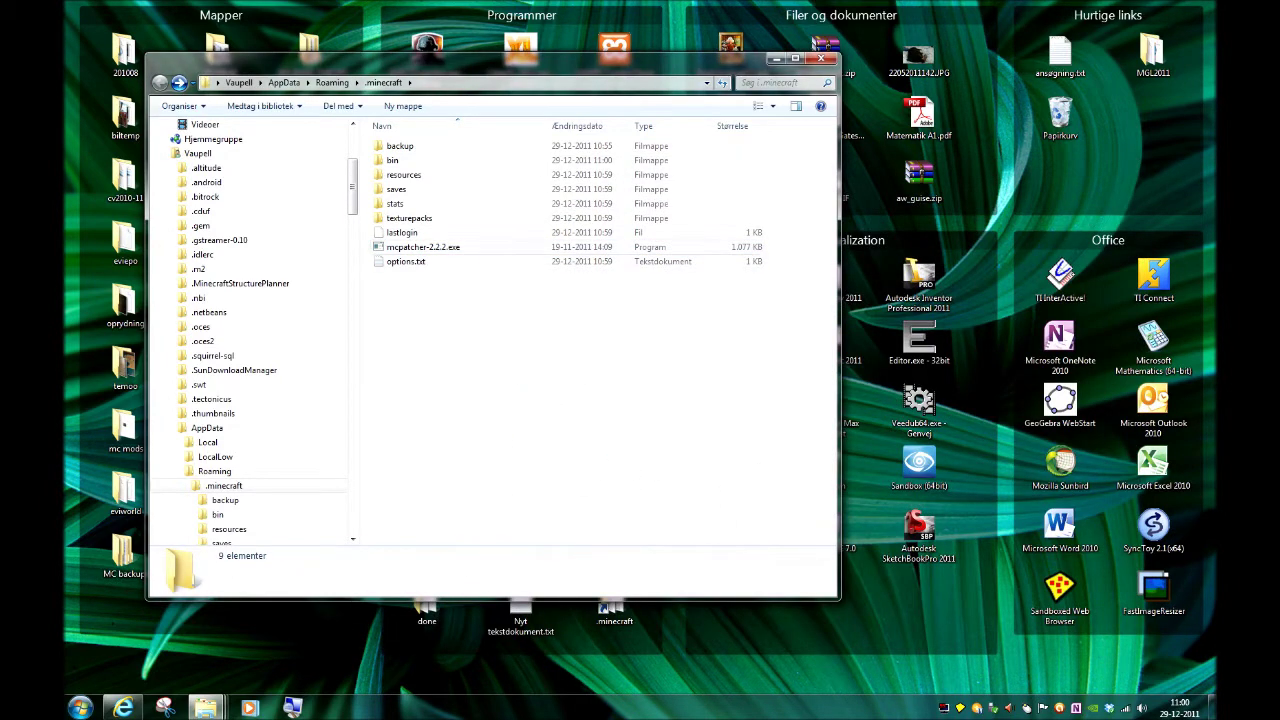
double_click(423, 247)
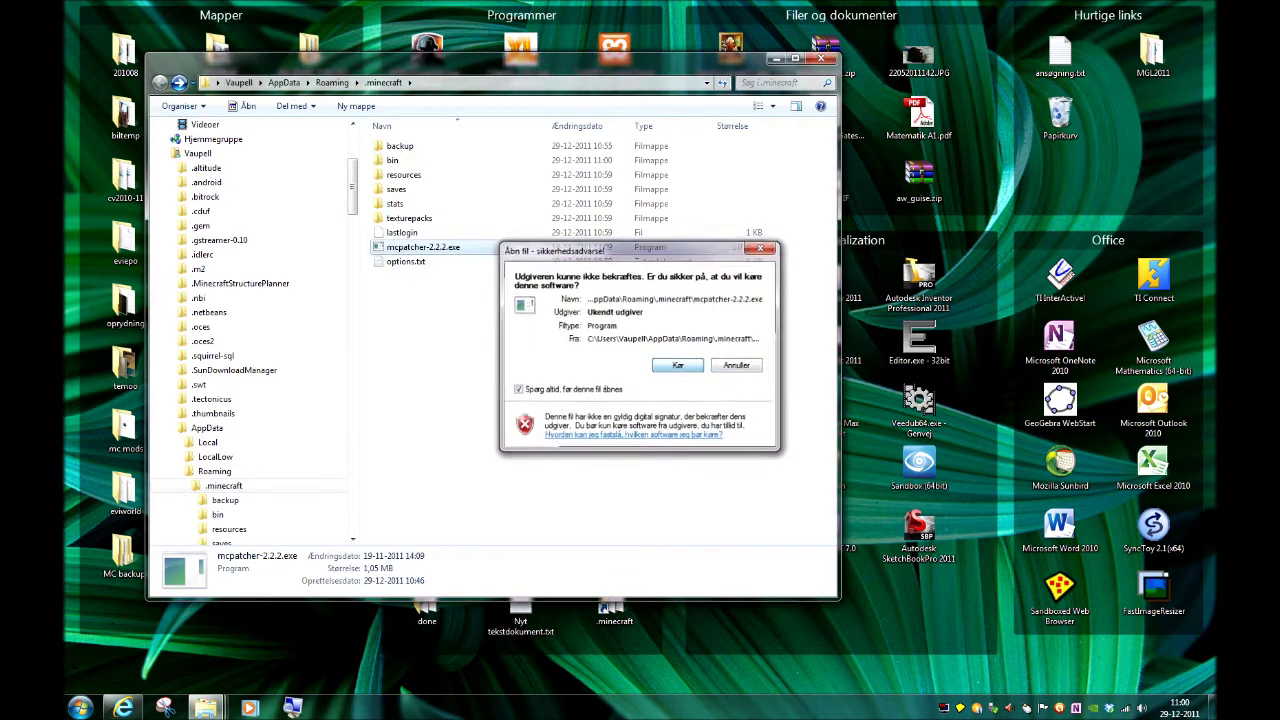
key("Return")
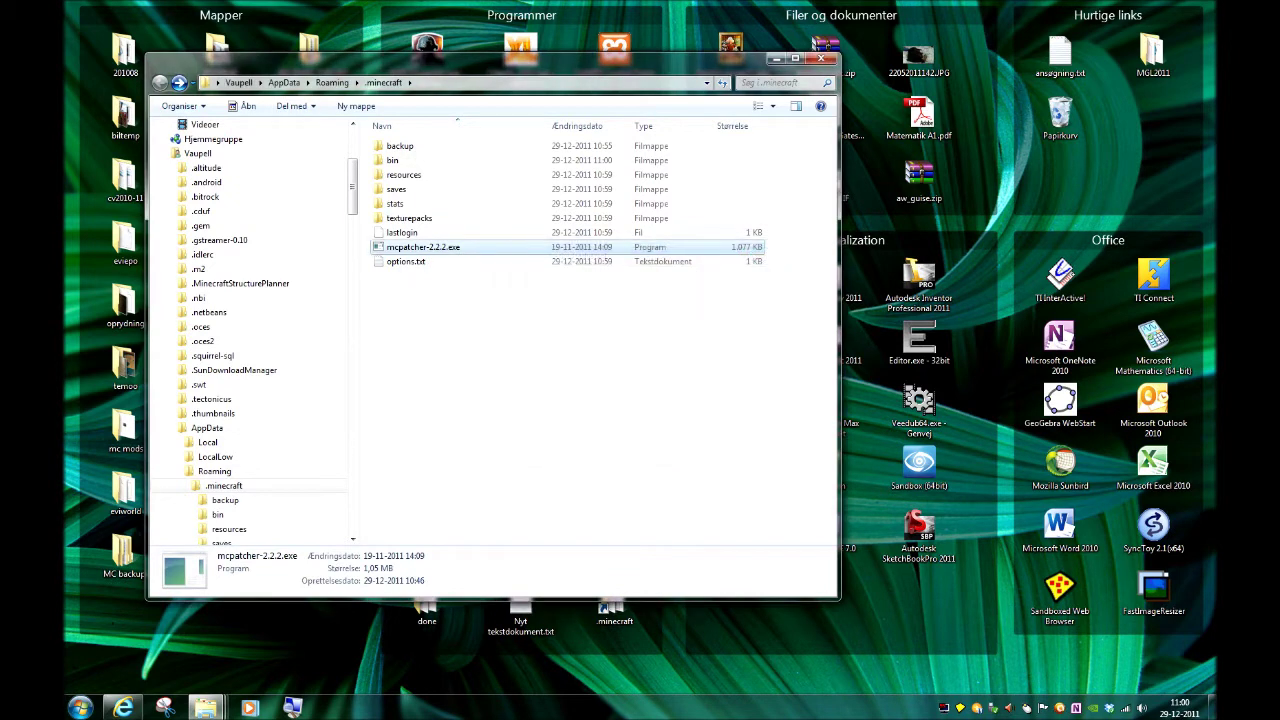
In MCPatcher, disable the Random Mobs, HD Font and HD Textures mods.
double_click(423, 247)
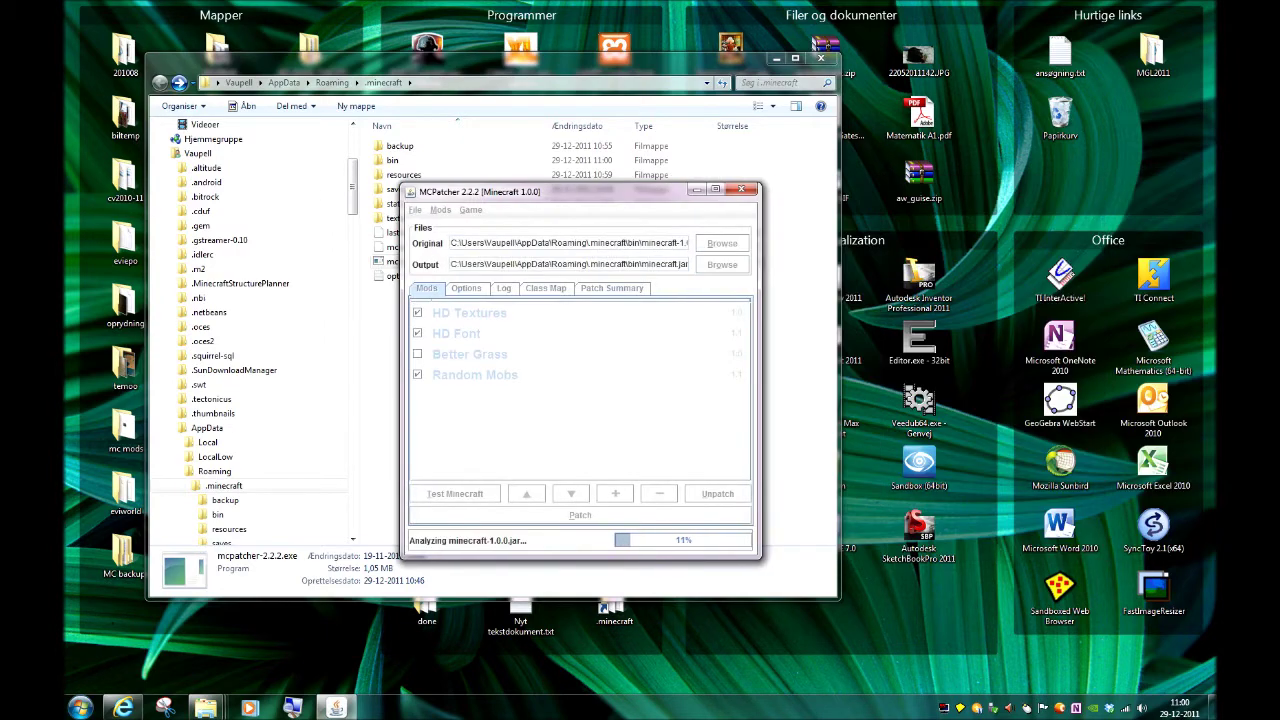
left_click_drag(613, 199, 835, 198)
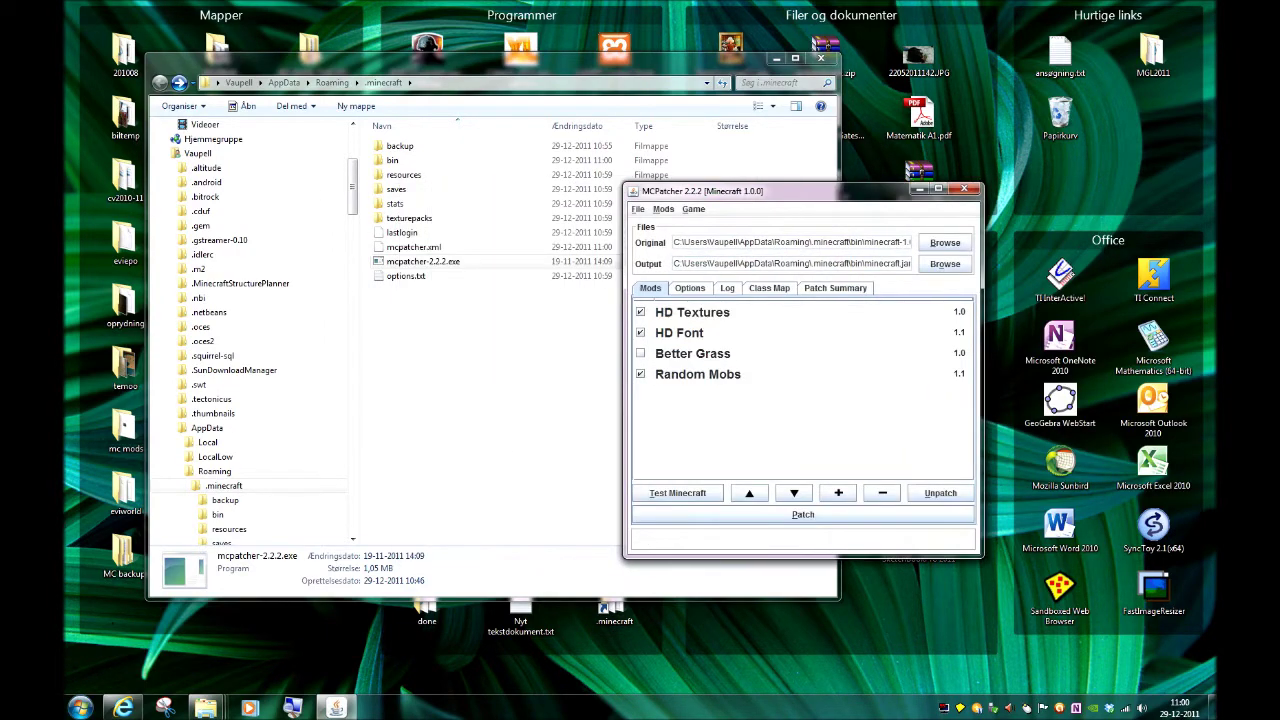
left_click(640, 374)
left_click(679, 332)
left_click(640, 312)
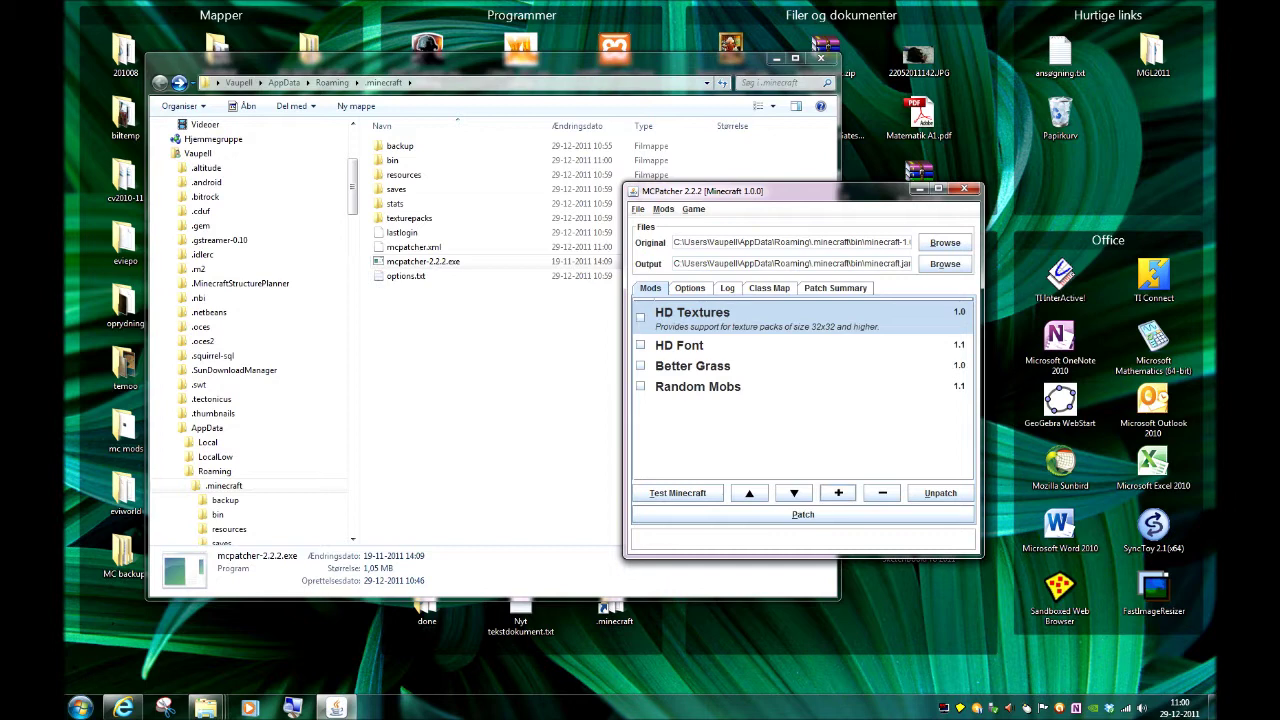
Add ModLoader.zip from Desktop\MC10\spmods as an external mod.
left_click(838, 492)
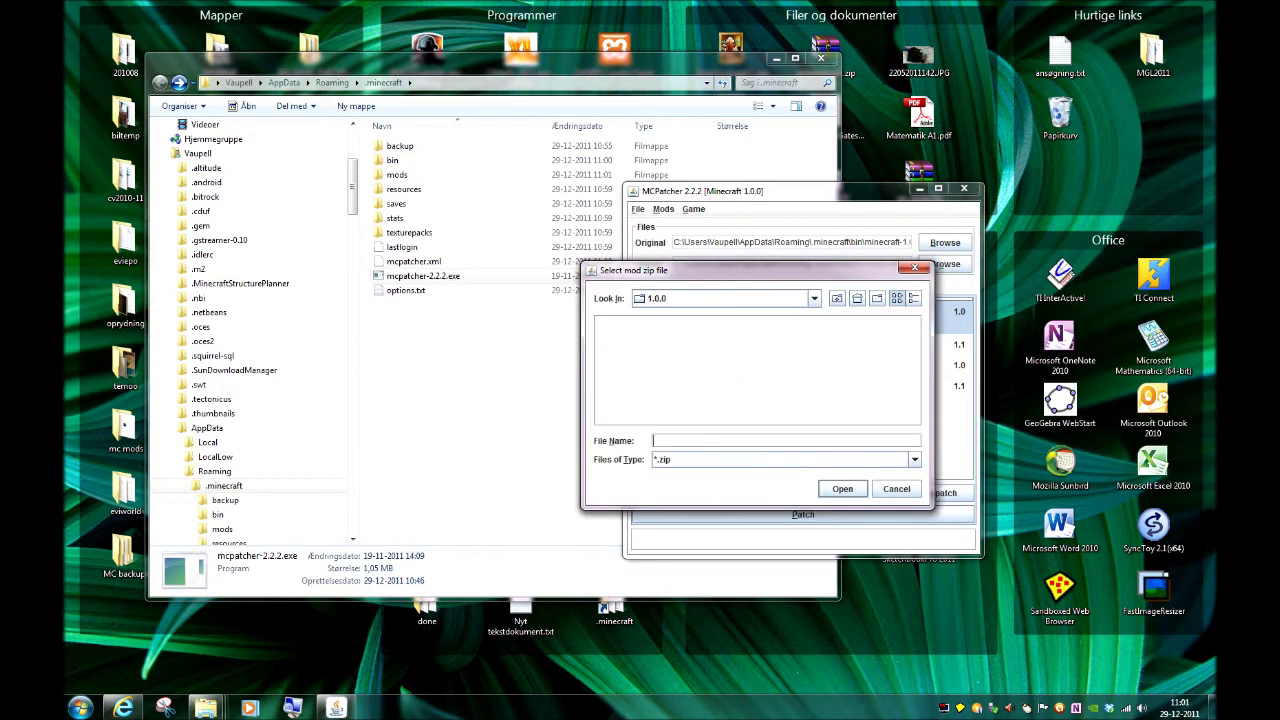
left_click(720, 298)
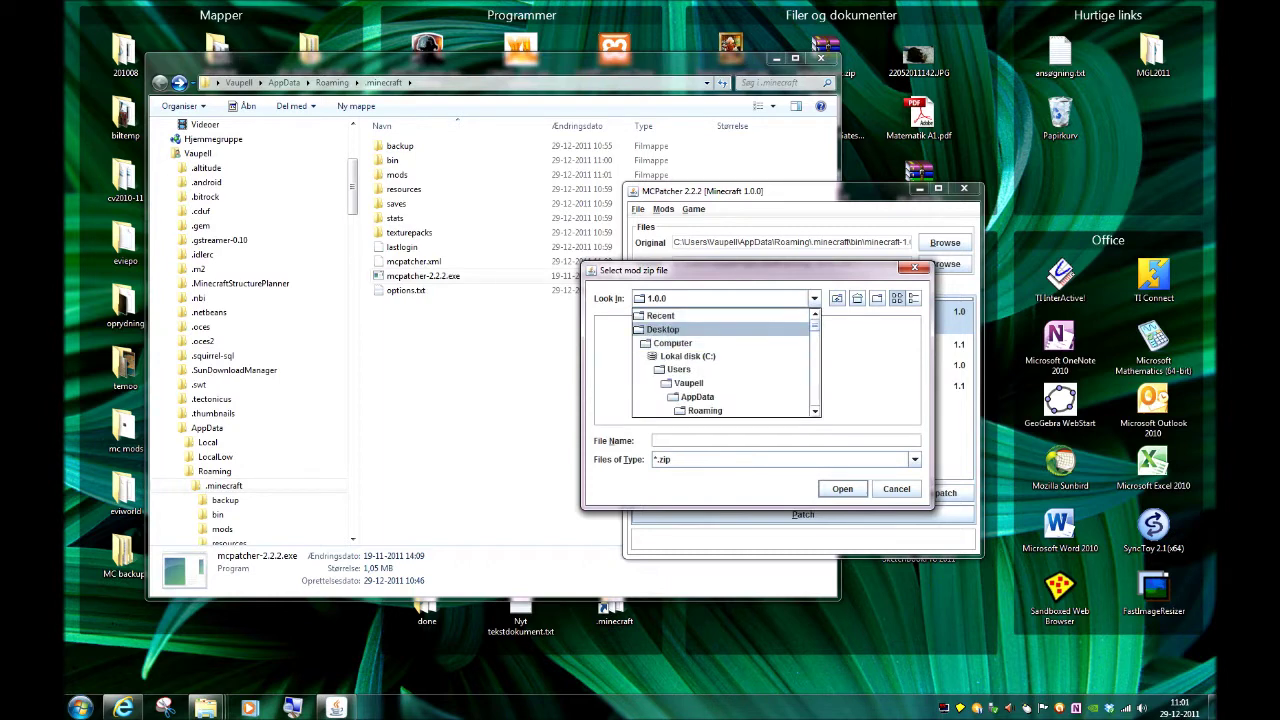
left_click(662, 329)
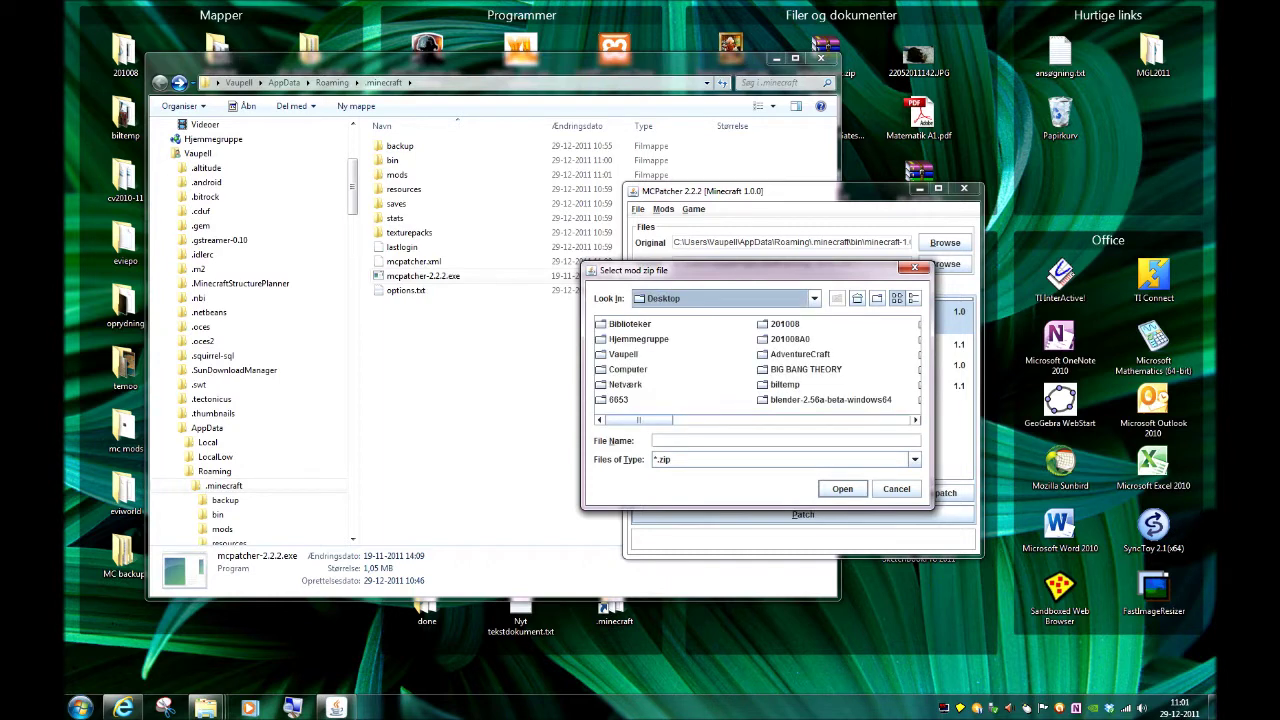
scroll(755, 370, "down", 5)
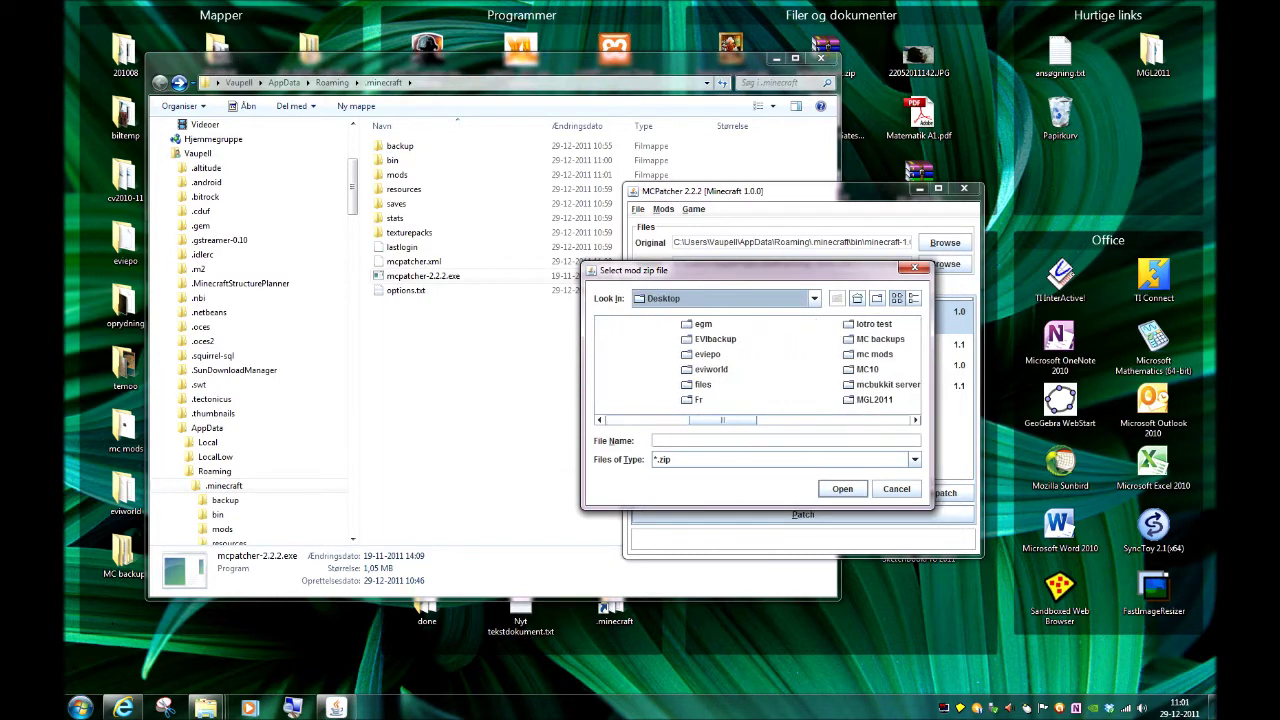
scroll(755, 370, "down", 2)
double_click(769, 369)
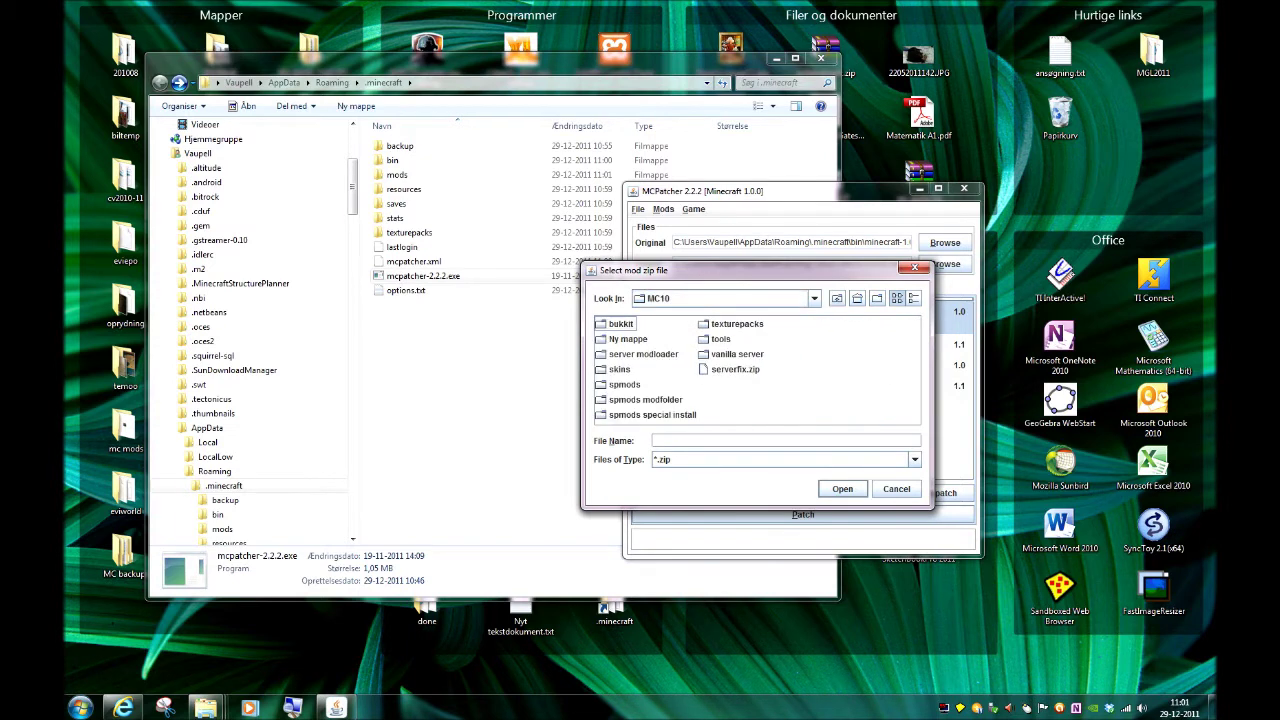
double_click(624, 384)
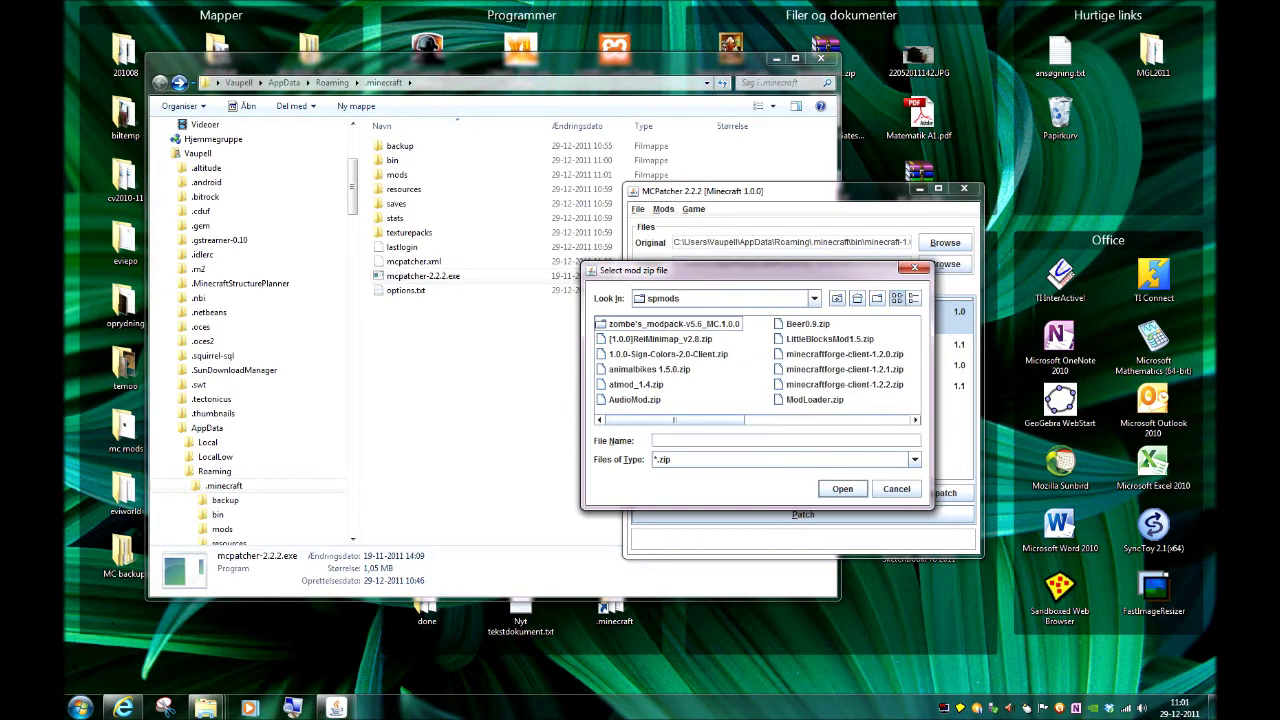
double_click(814, 399)
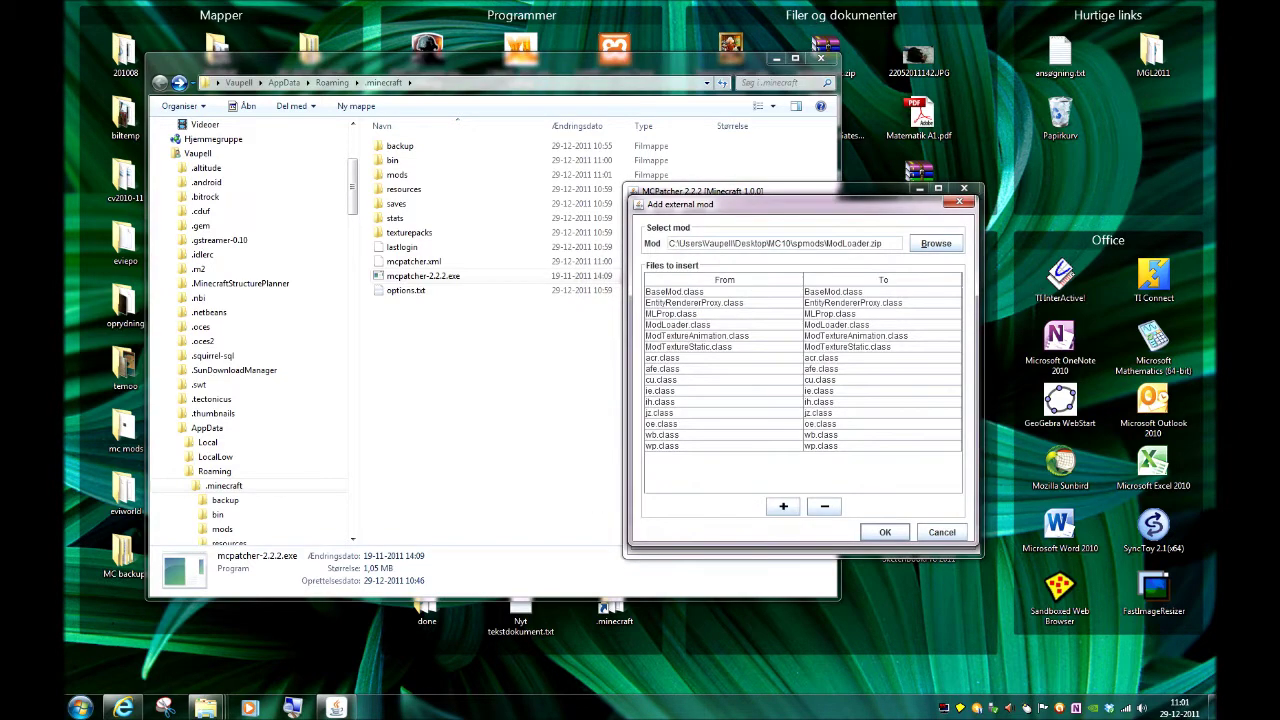
key("Return")
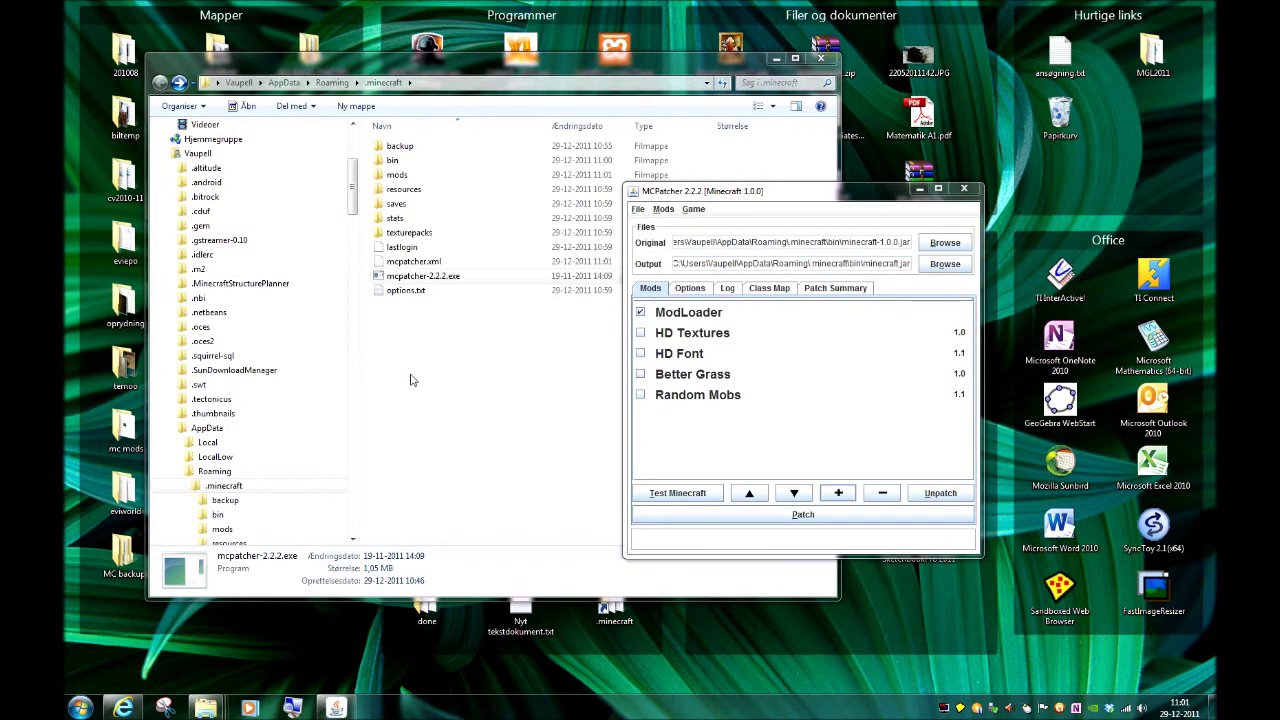
Add the minecraftforge-client-1.2.2 and AudioMod zips as external mods.
key("space")
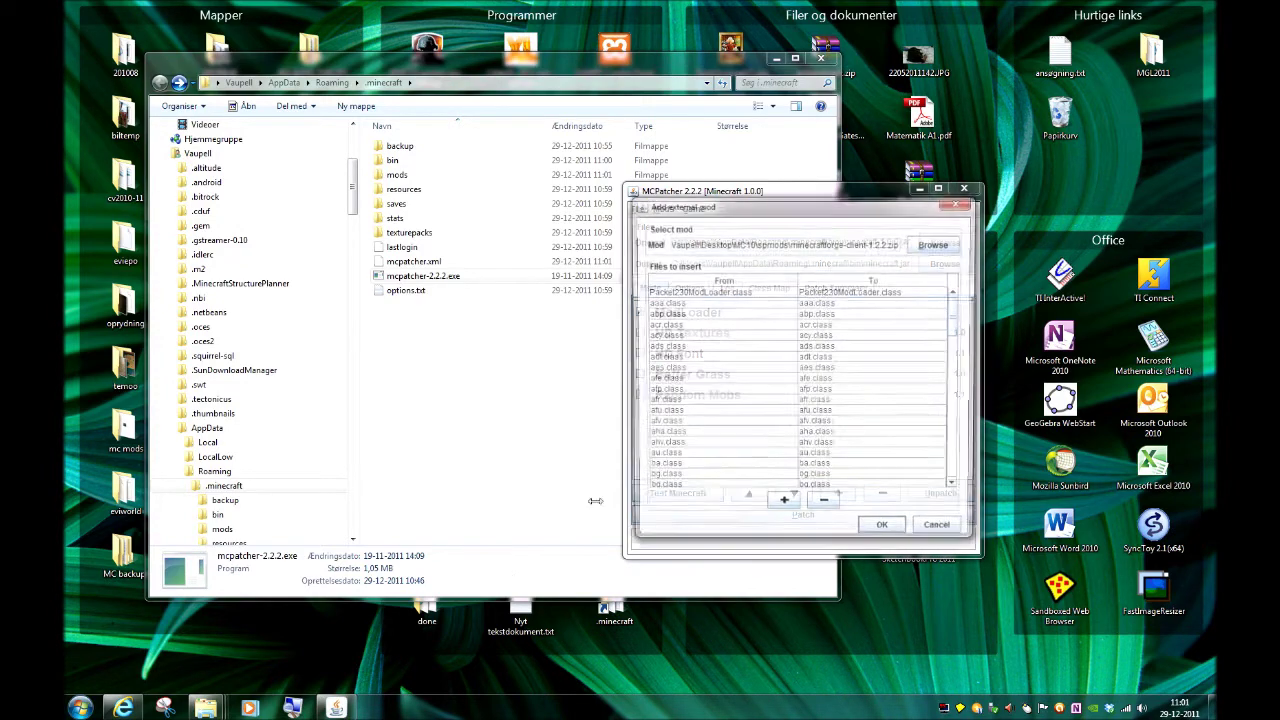
key("Return")
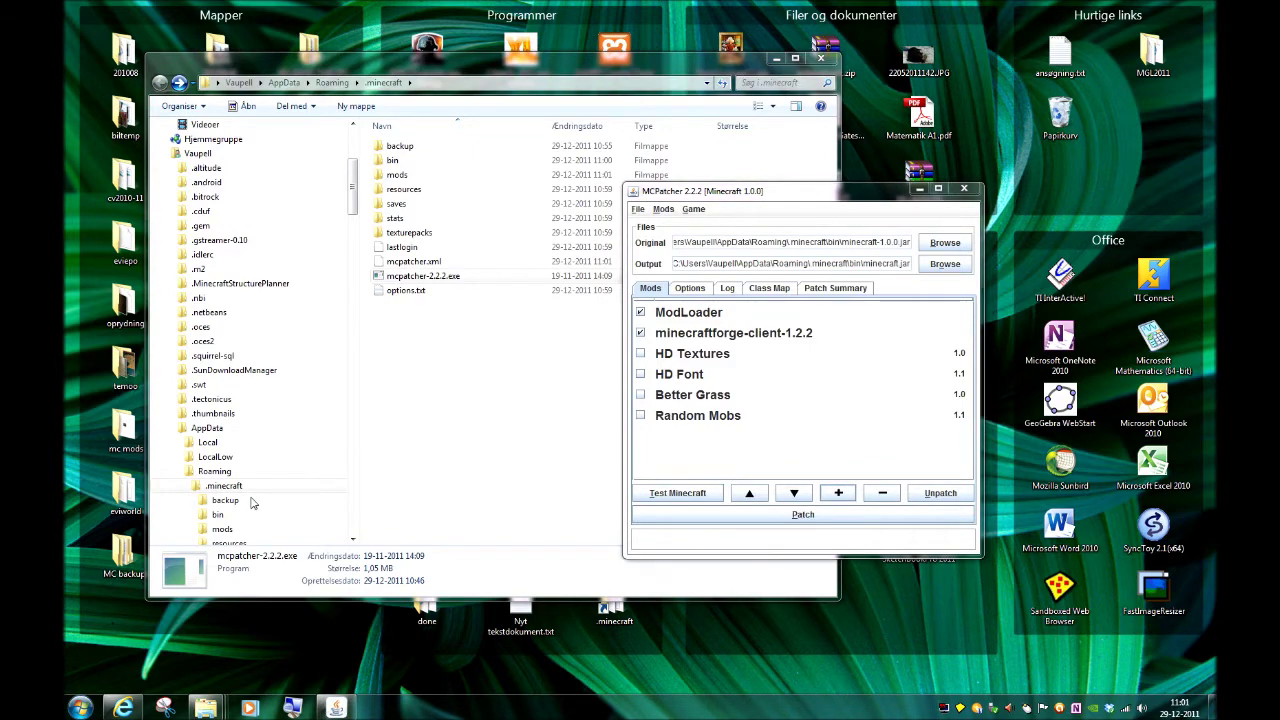
key("space")
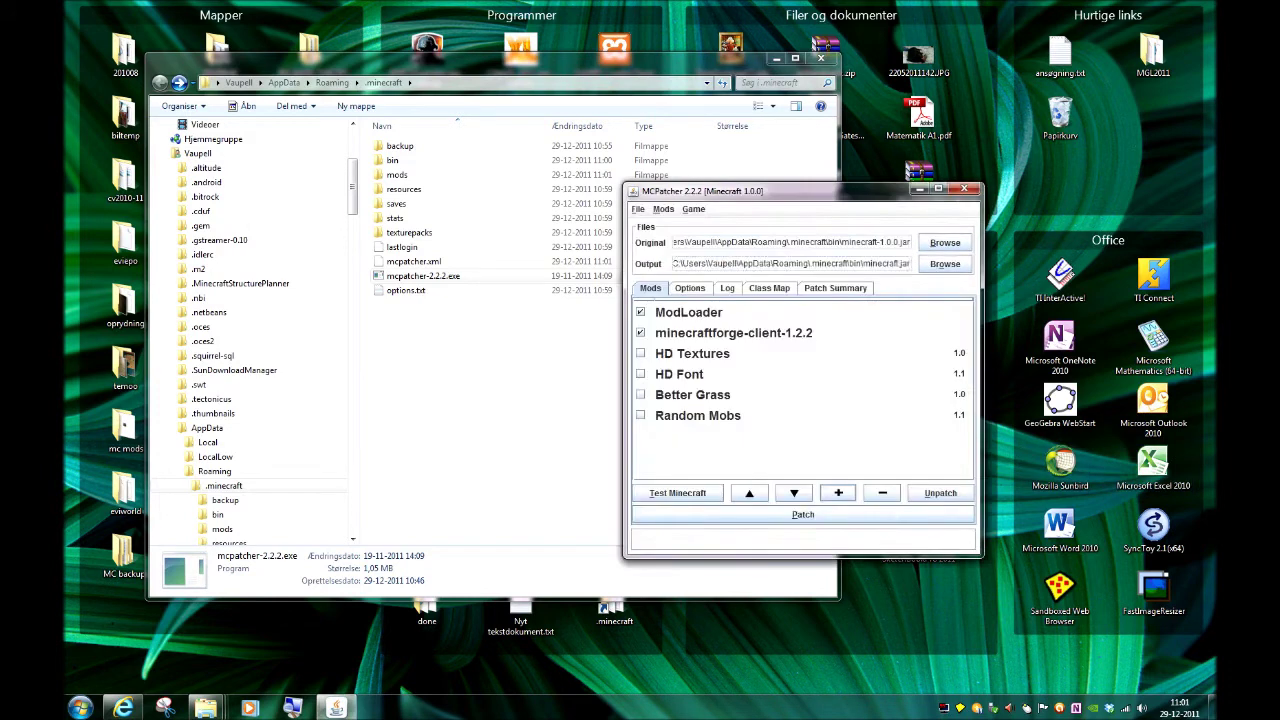
key("Return")
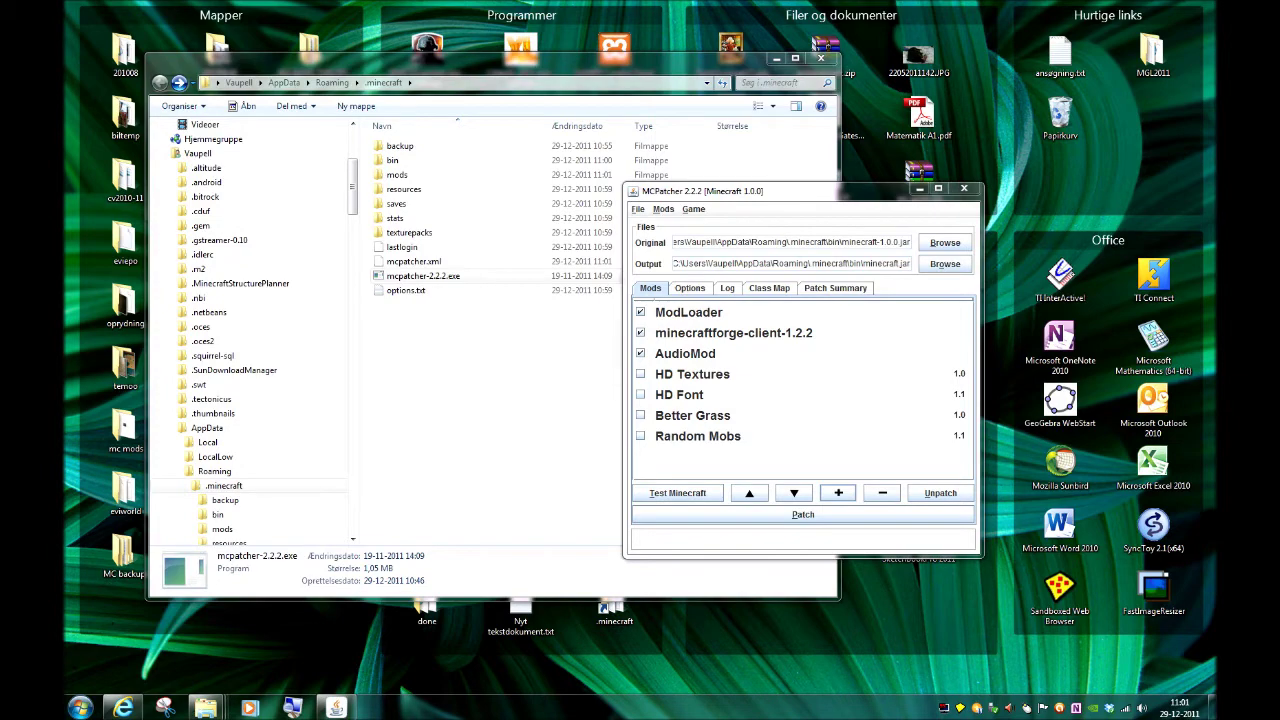
Move ModLoaderMp 1.0.0 up two places to just under ModLoader, then test-run Minecraft.
mouse_move(205, 707)
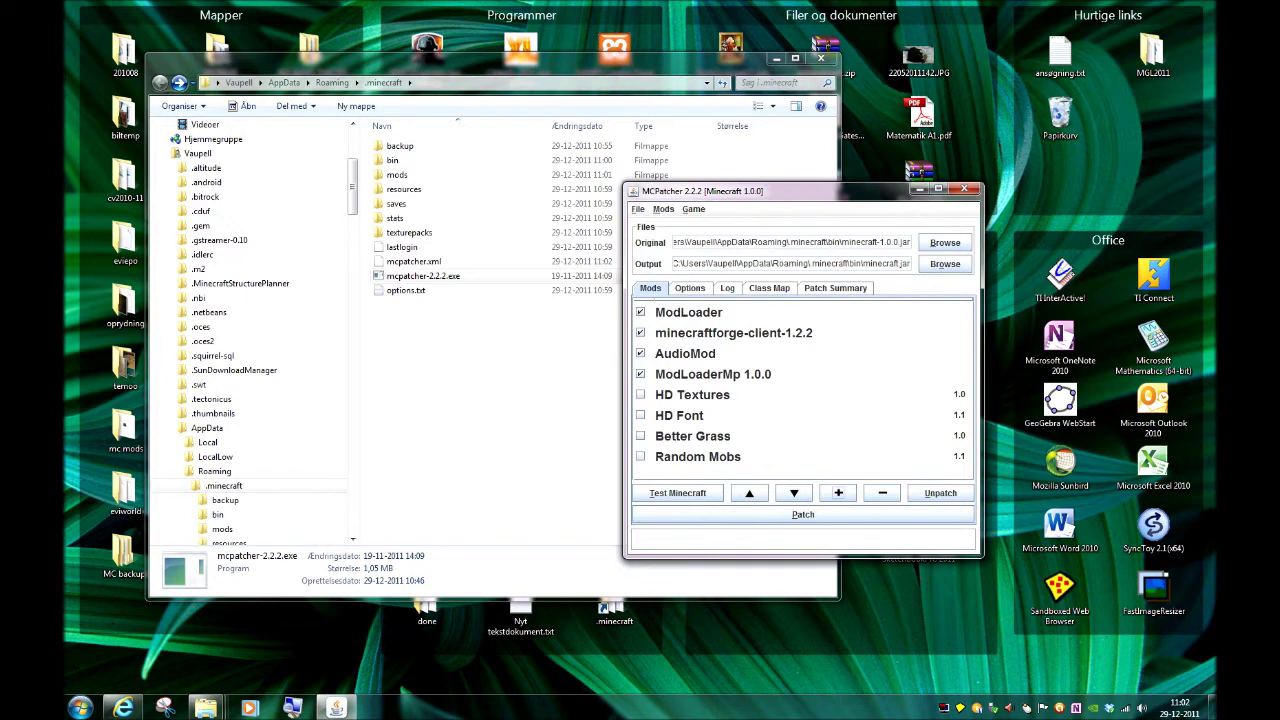
left_click(713, 374)
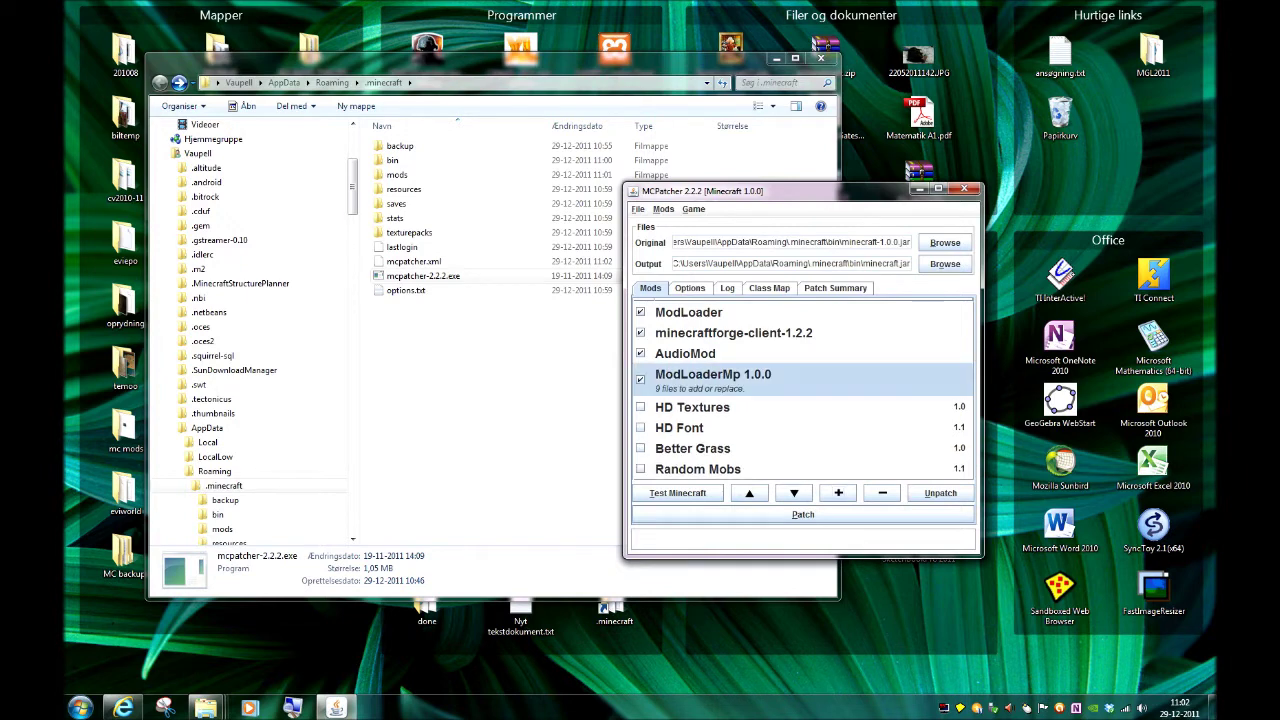
left_click(749, 493)
left_click(749, 493)
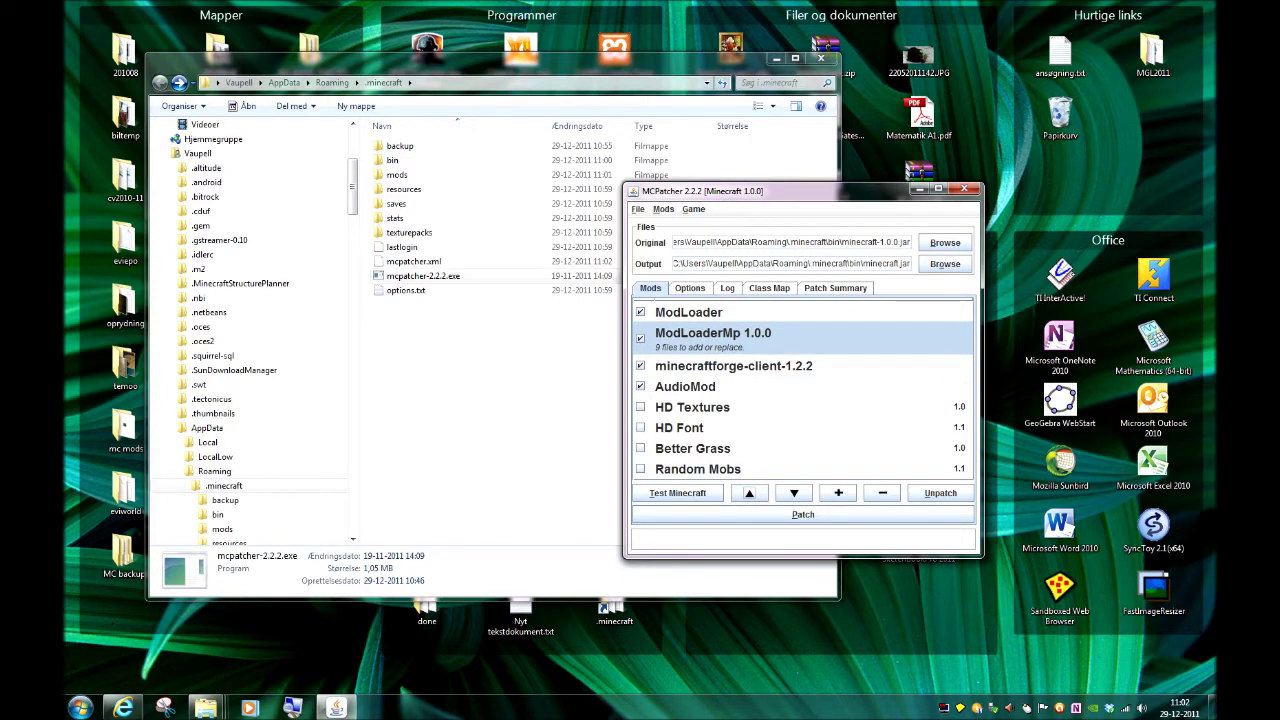
left_click(677, 493)
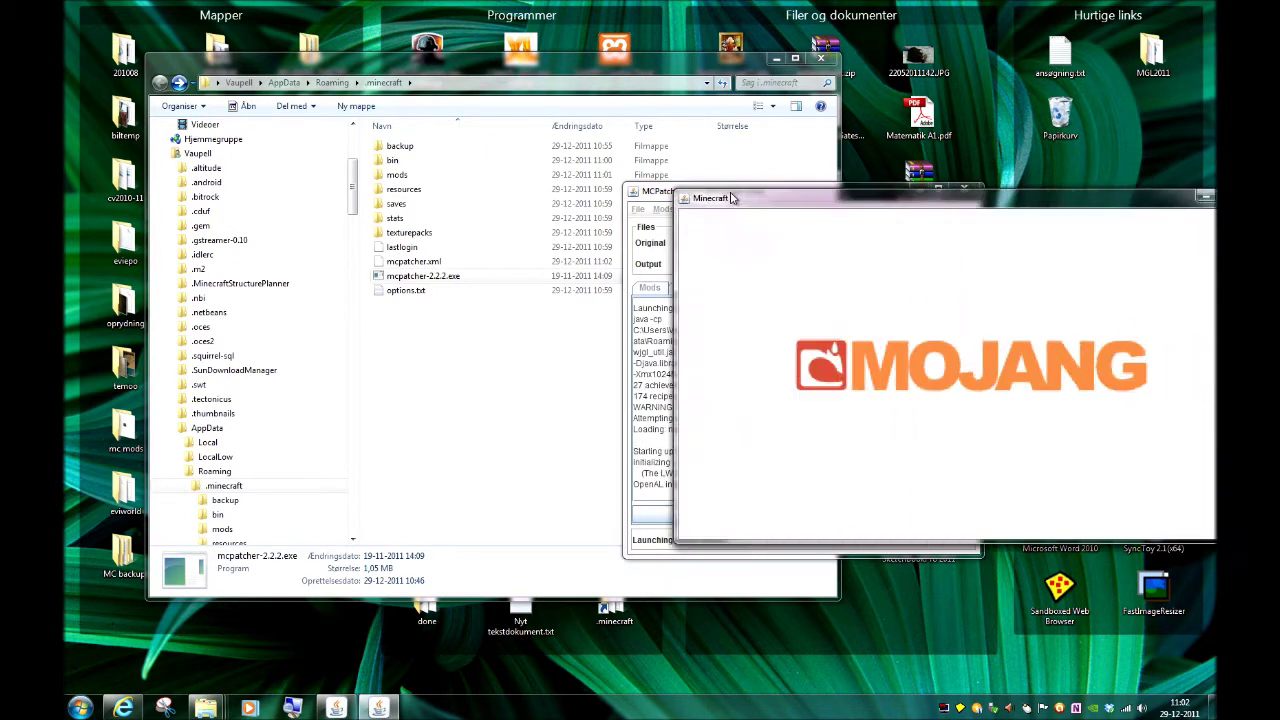
Patch minecraft.jar with the enabled mods despite conflicts, and confirm it with a test launch.
left_click(629, 343)
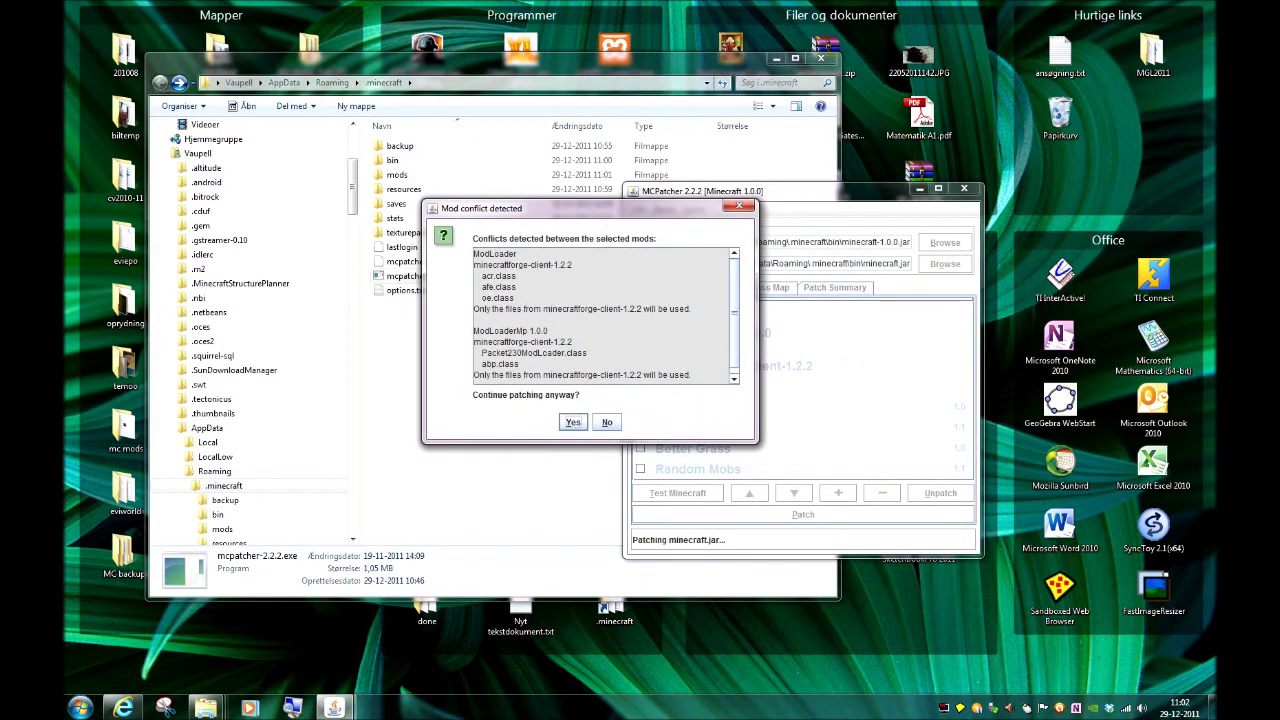
key("Return")
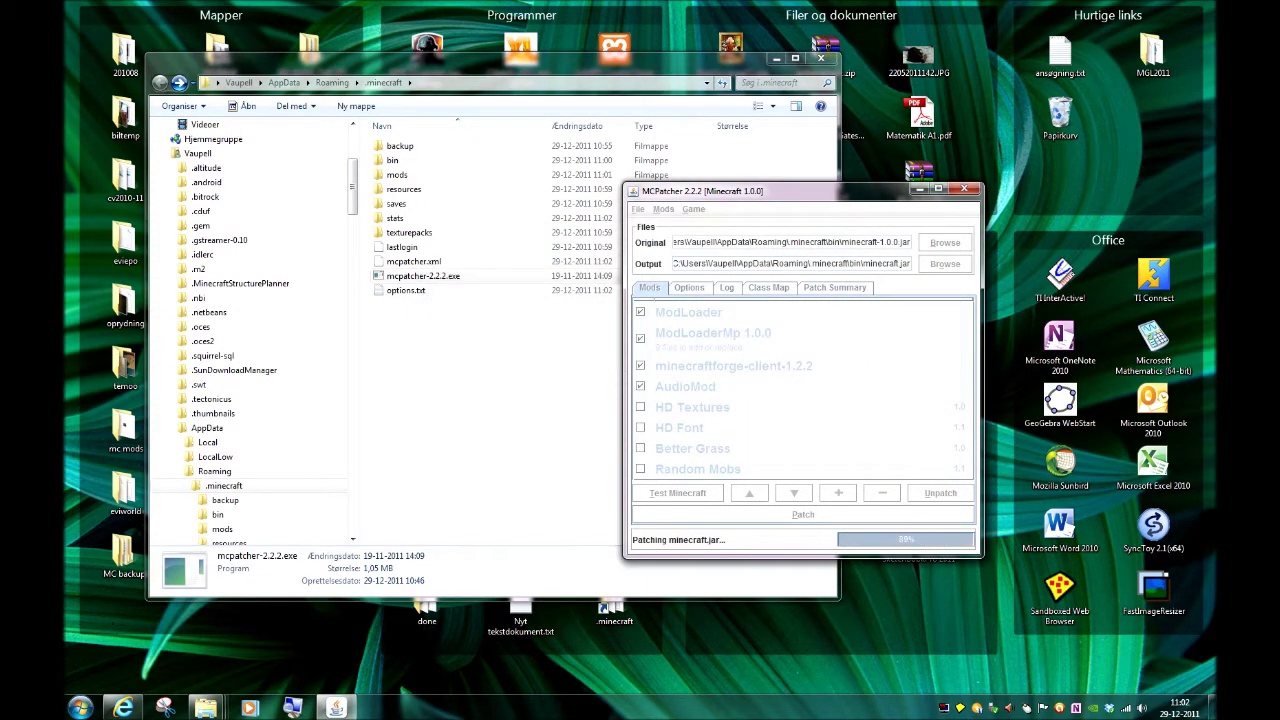
key("space")
left_click(677, 493)
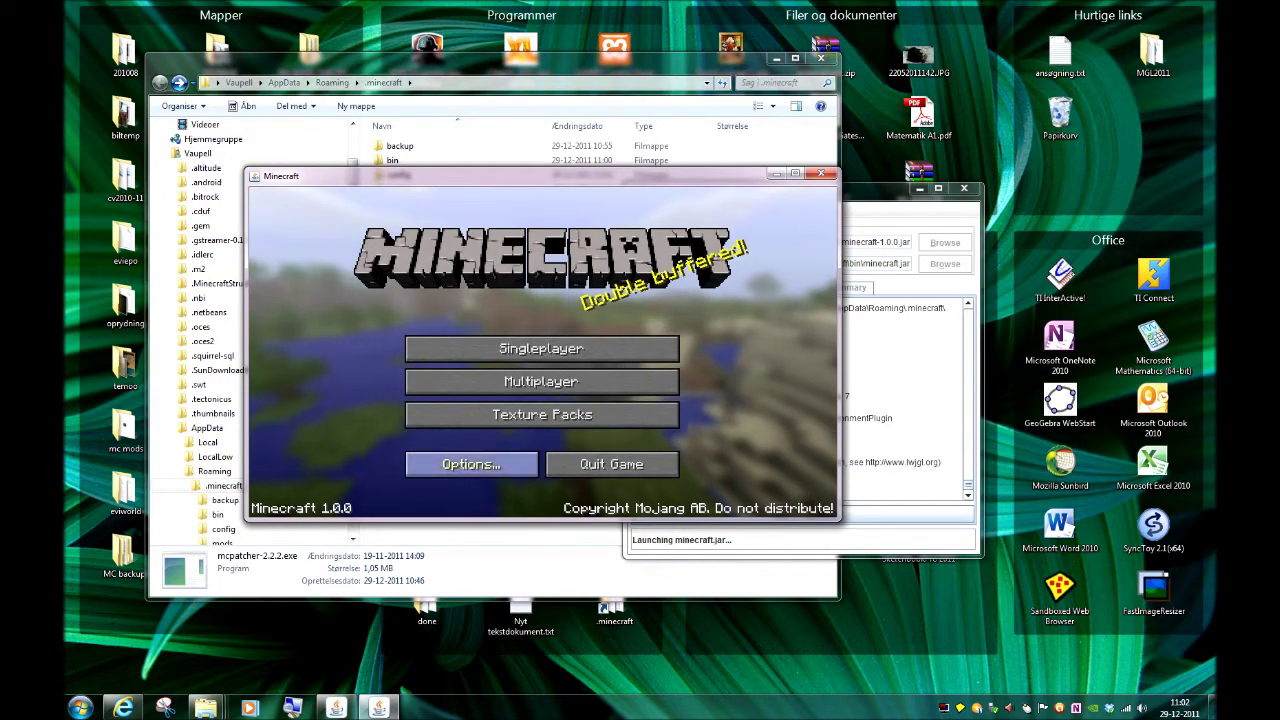
left_click(611, 464)
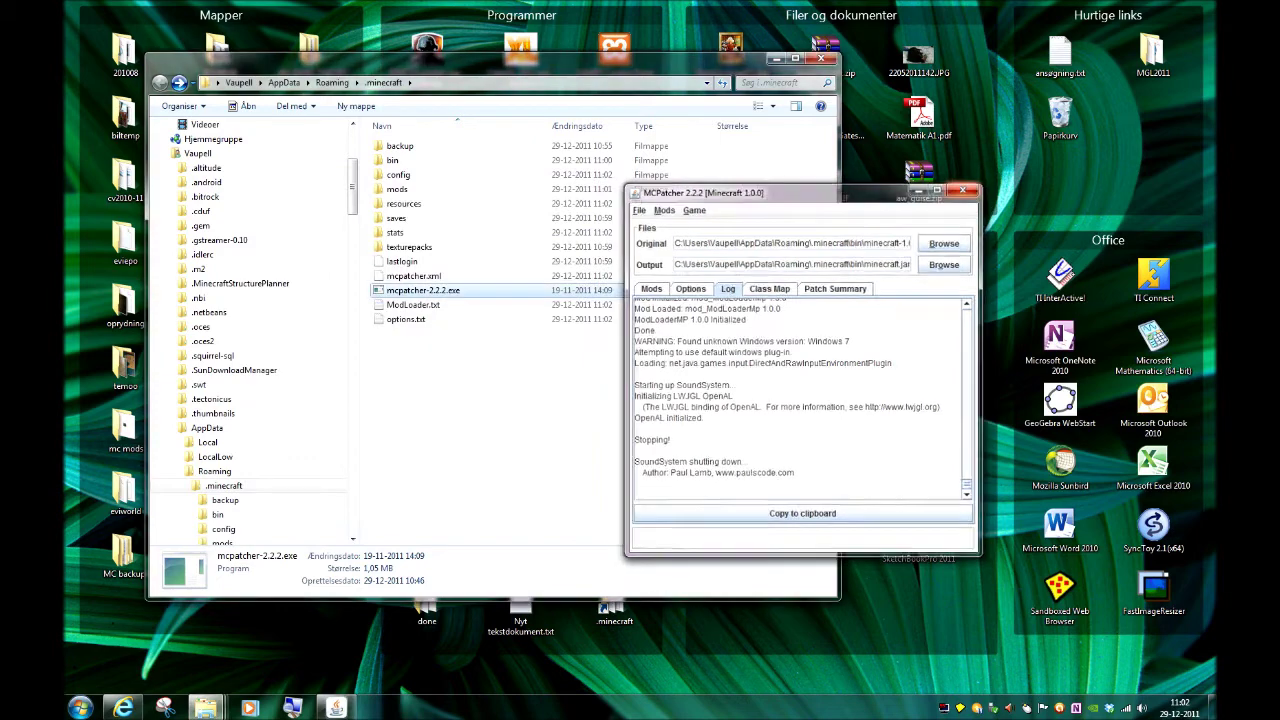
Close MCPatcher and open the .minecraft\mods folder.
key("alt+F4")
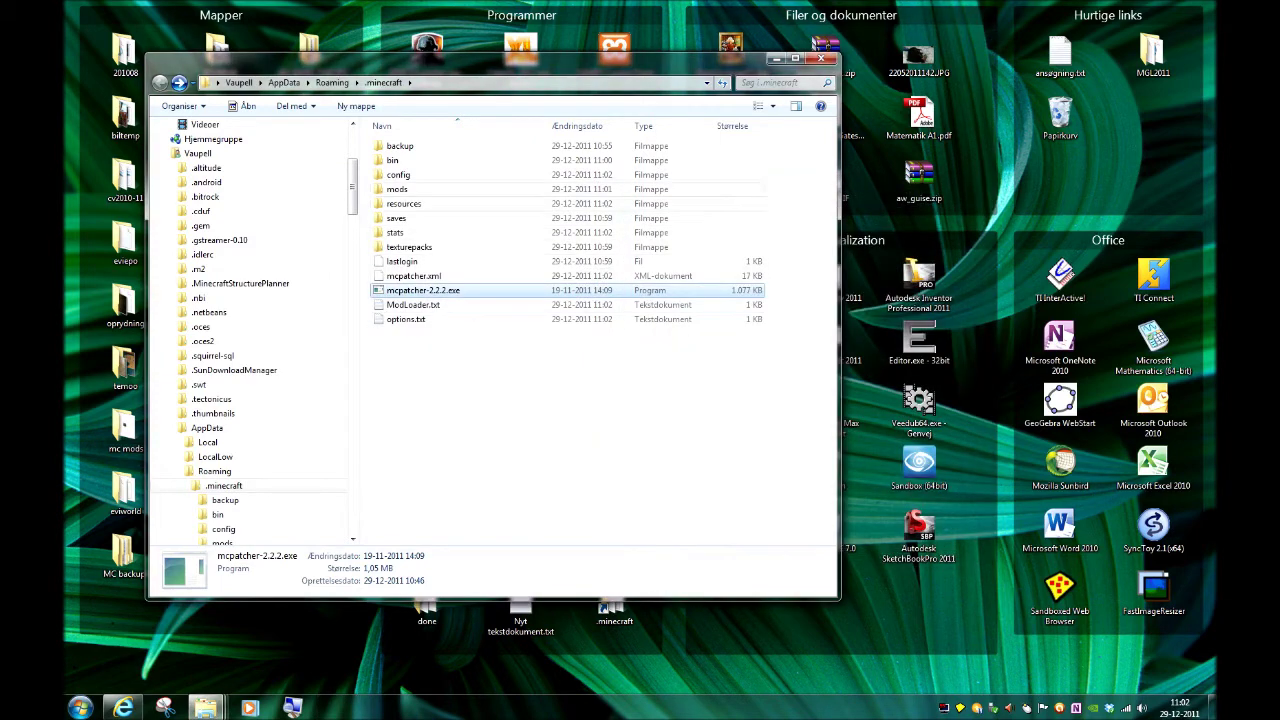
left_click(397, 189)
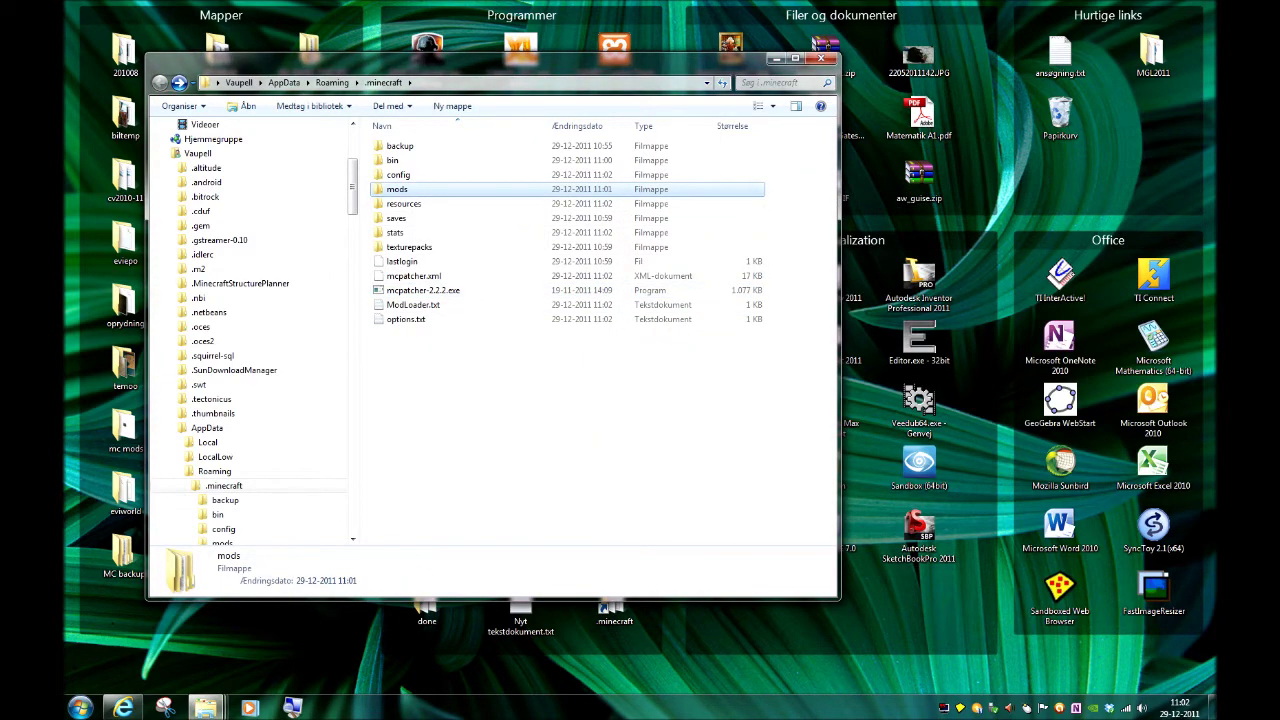
key("Return")
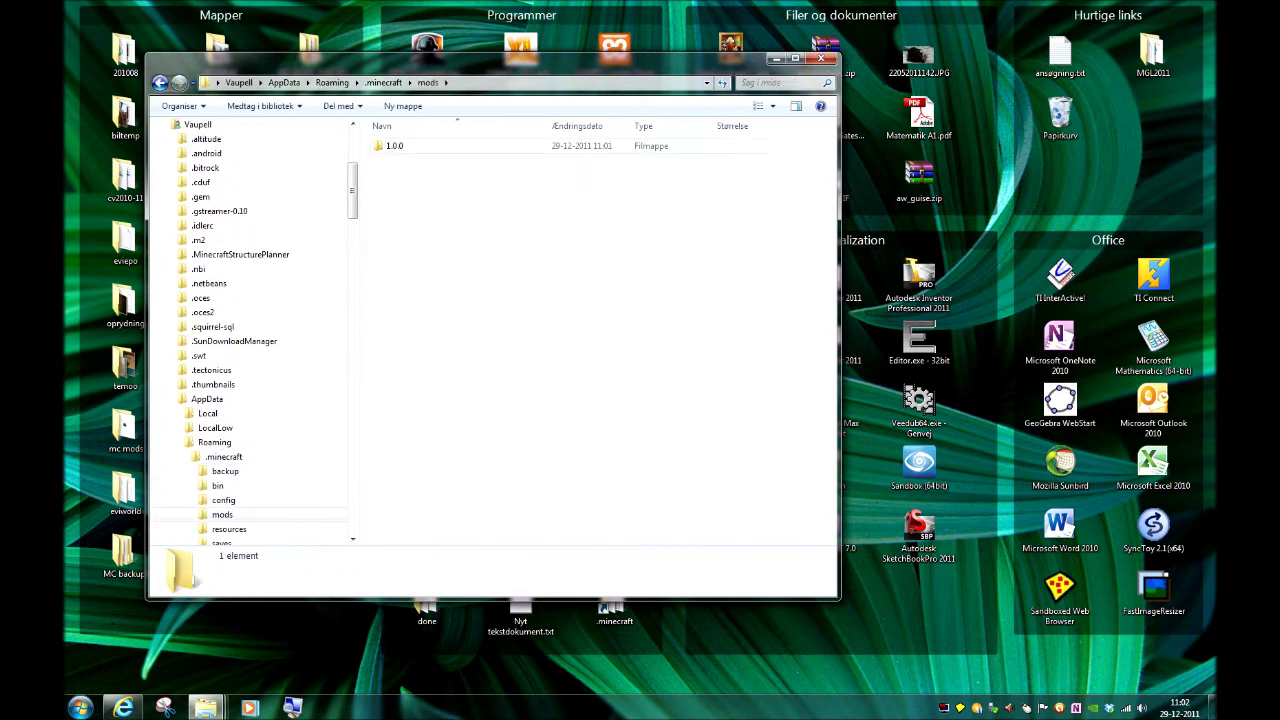
key("Down")
key("Return")
key("BackSpace")
key("BackSpace")
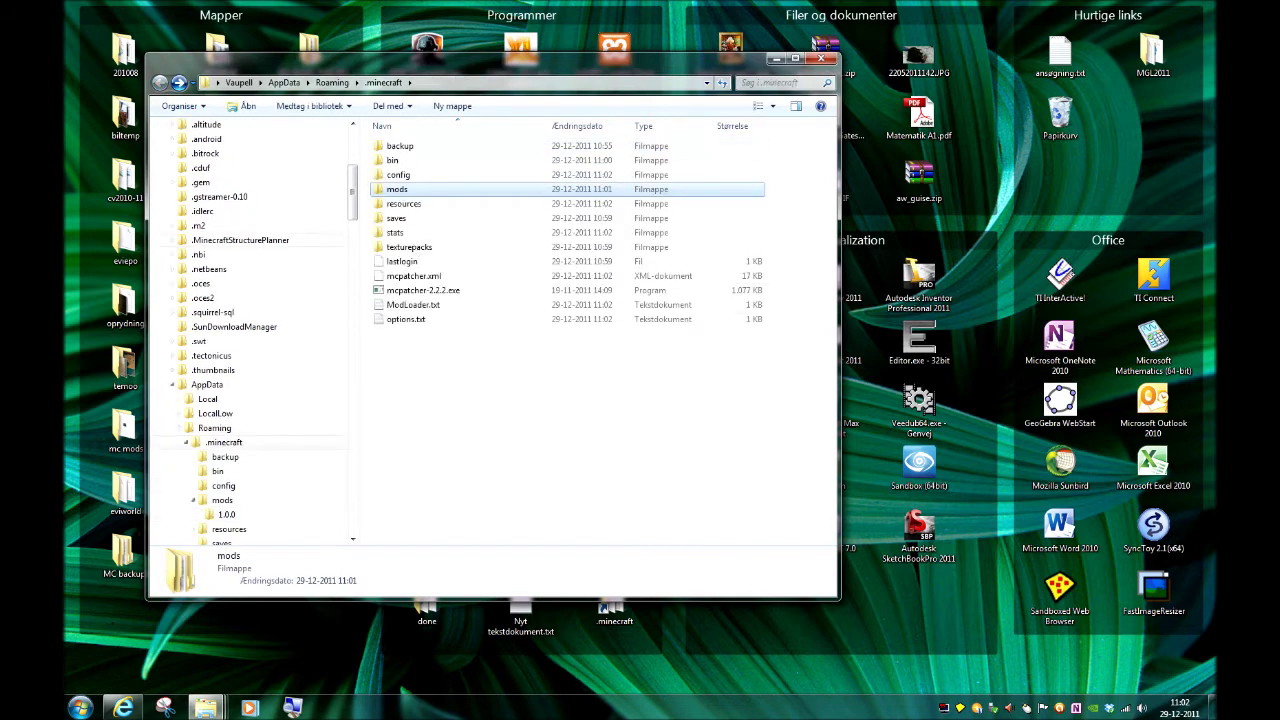
key("Return")
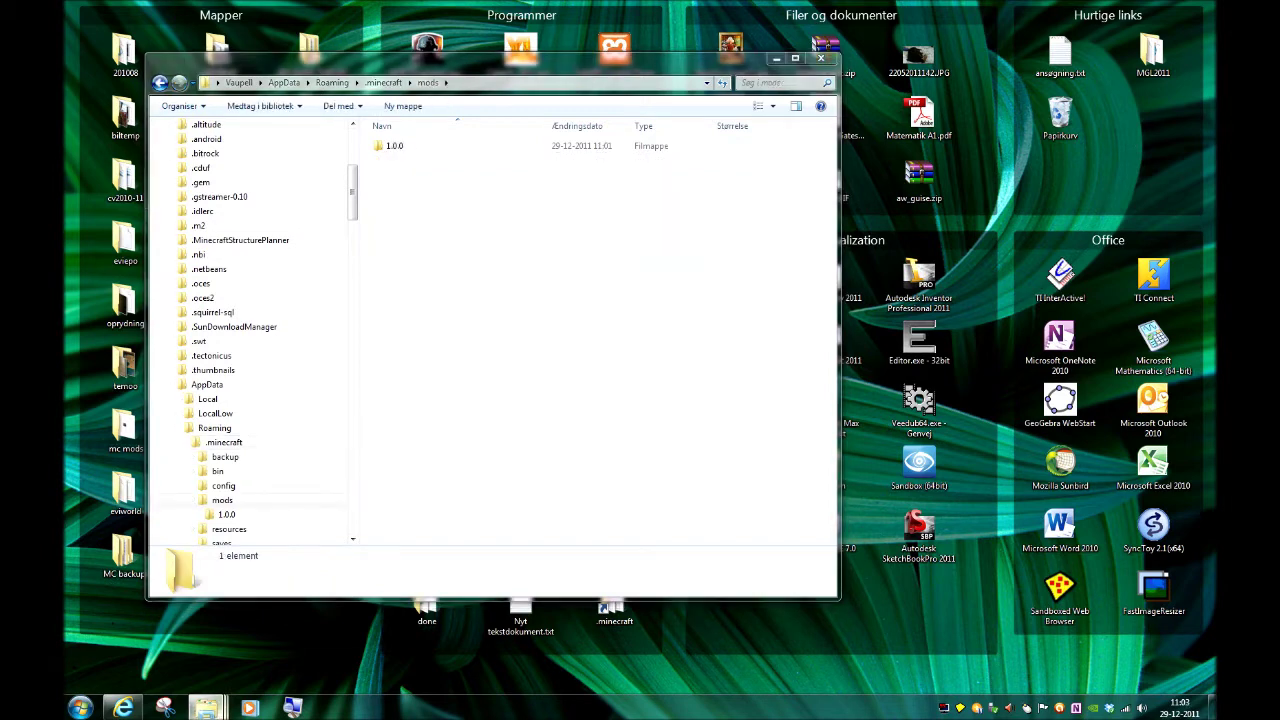
Move the BuildCraft, IndustrialCraft 2, MineFactoryReloaded and RedPower files from Ny mappe\mods into .minecraft\mods.
key("super+t")
left_click(150, 630)
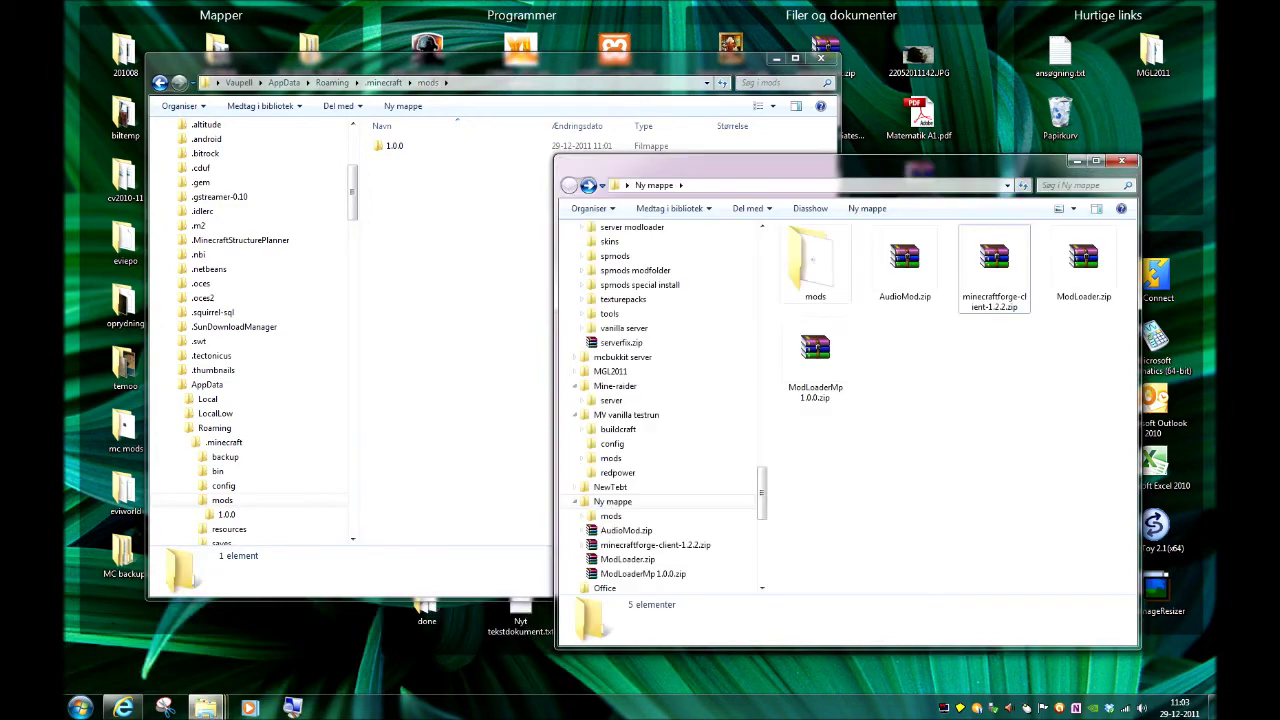
double_click(815, 262)
left_click_drag(820, 162, 857, 137)
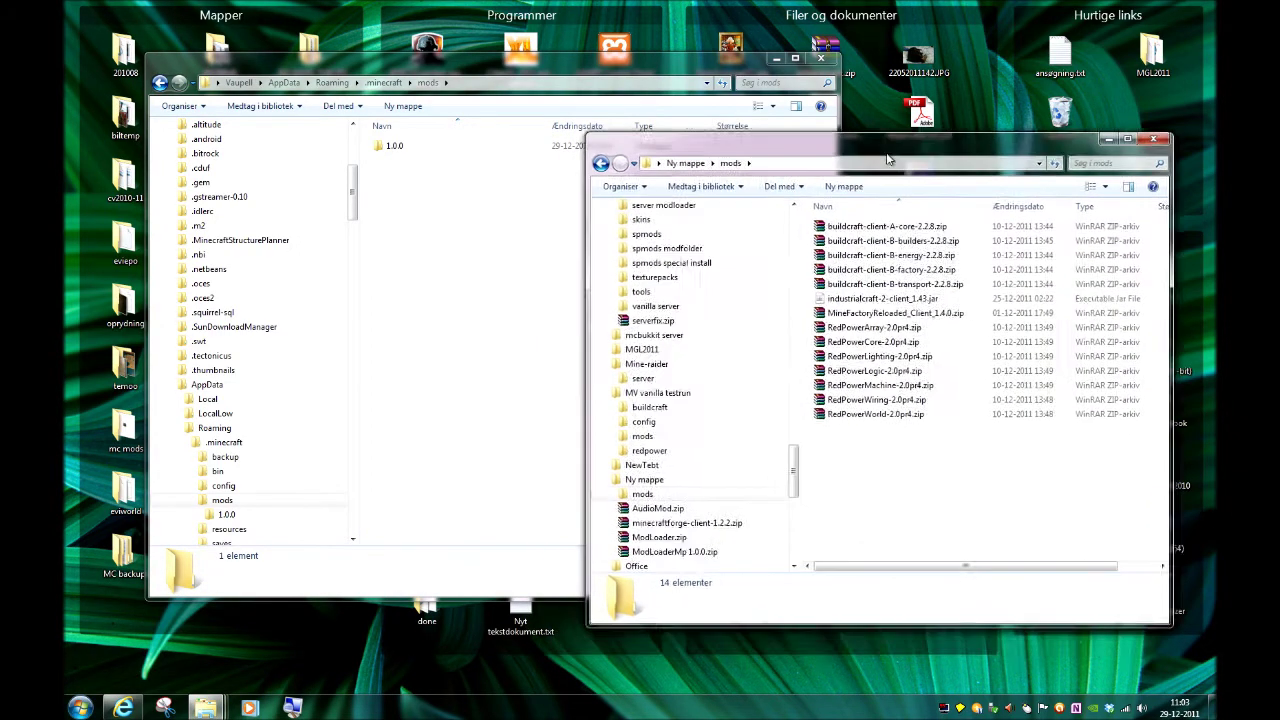
mouse_move(912, 475)
left_mouse_down()
mouse_move(862, 218)
mouse_move(430, 240)
left_mouse_up()
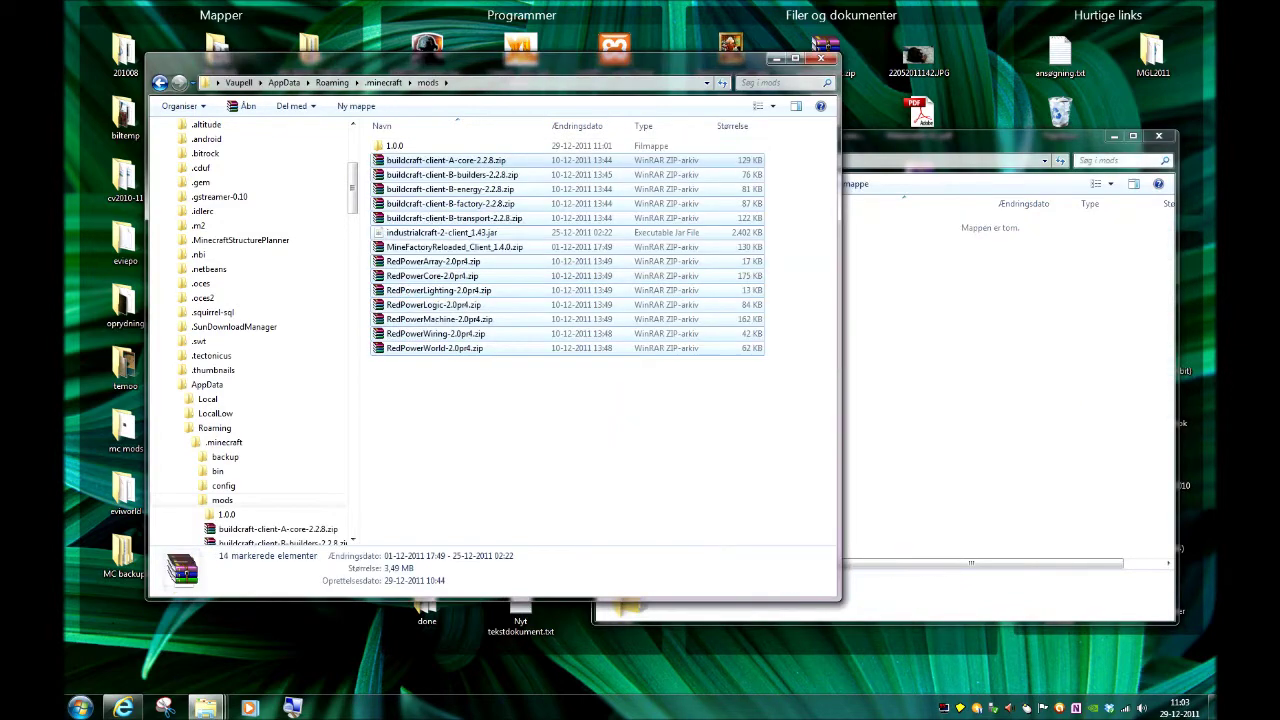
left_click(1158, 135)
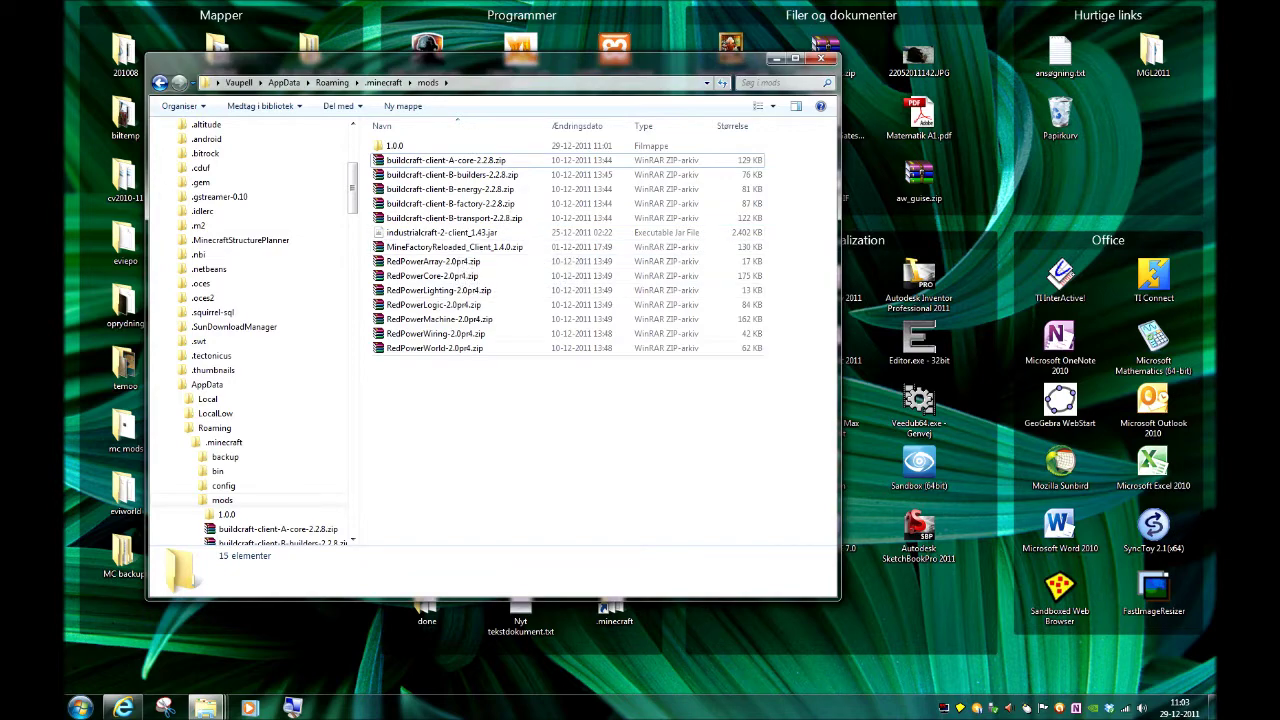
Close the mods folder and launch Minecraft in a maximised window.
left_click(821, 58)
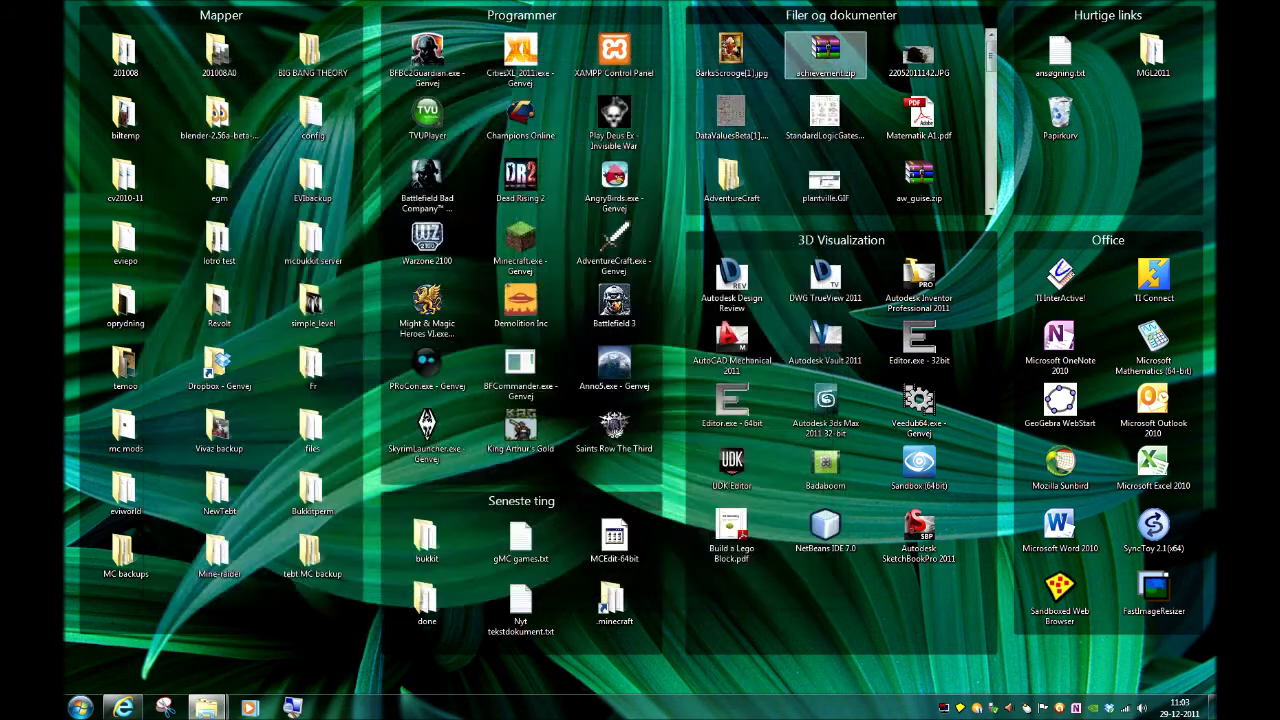
left_click(520, 240)
left_click(391, 277)
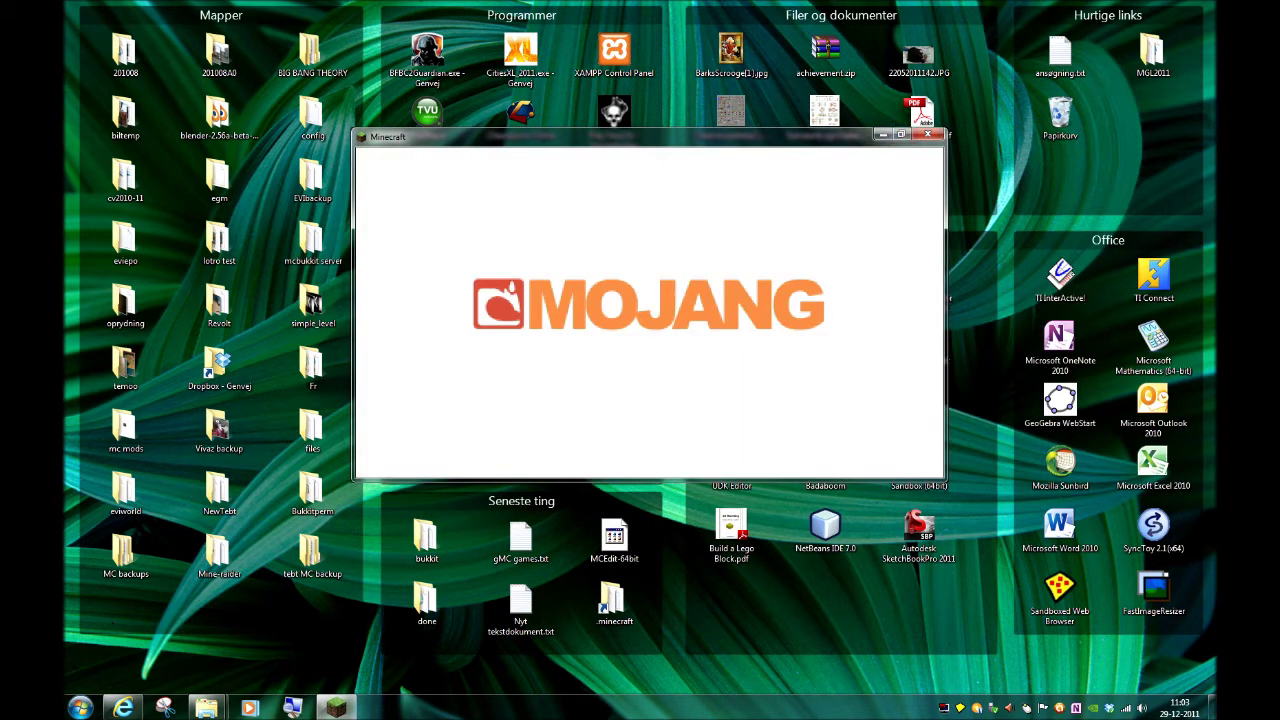
left_click(900, 134)
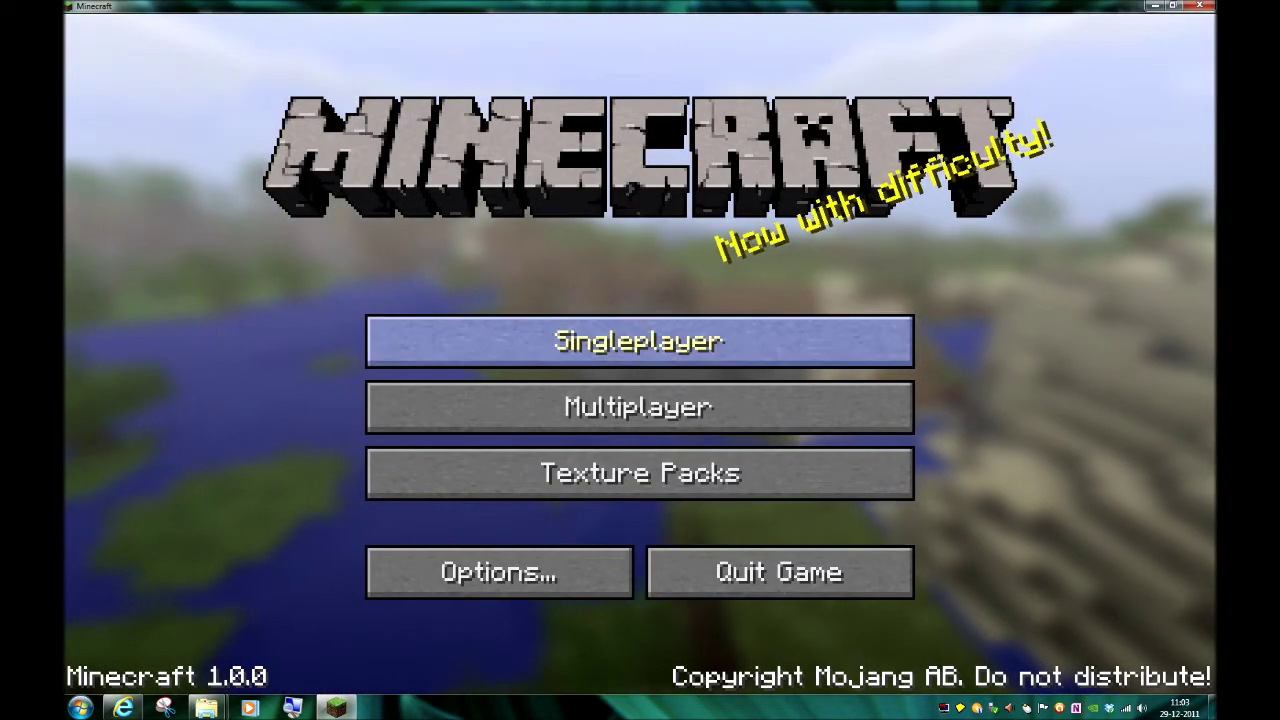
Set the GUI Scale to Large in Video Settings, keeping Fancy graphics.
left_click(499, 572)
left_click(500, 465)
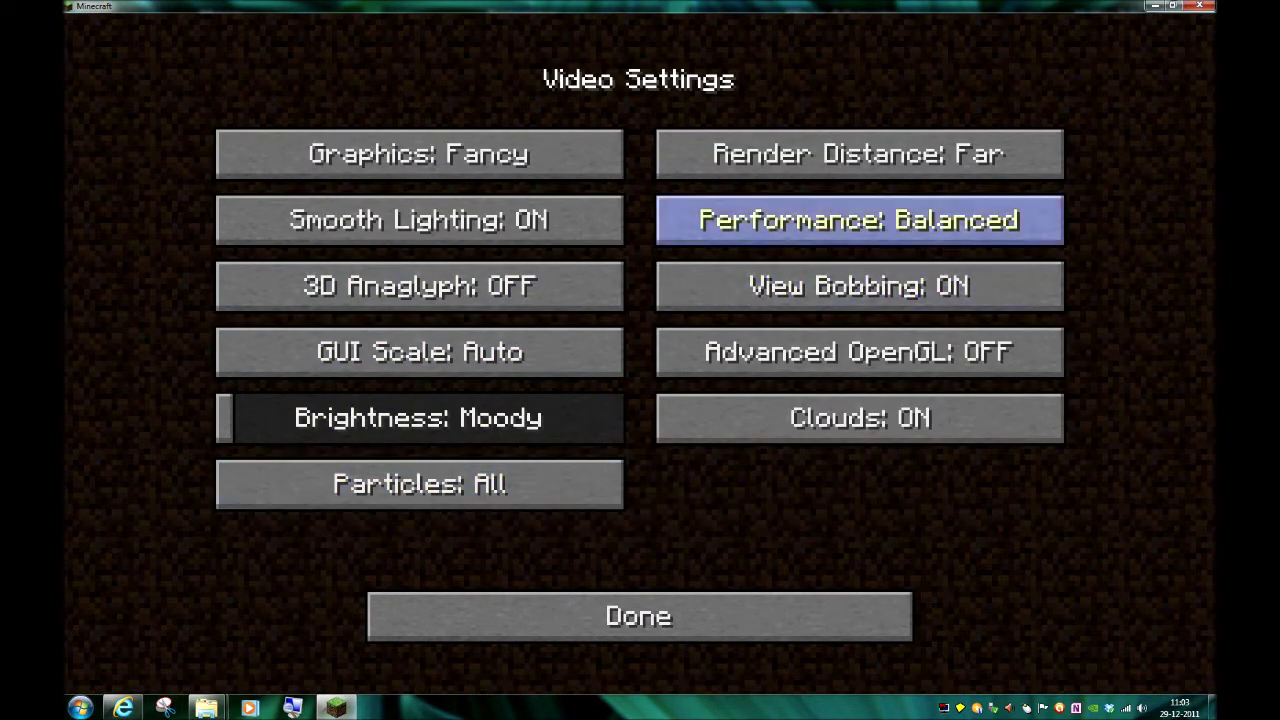
left_click(419, 154)
left_click(419, 154)
left_click(420, 352)
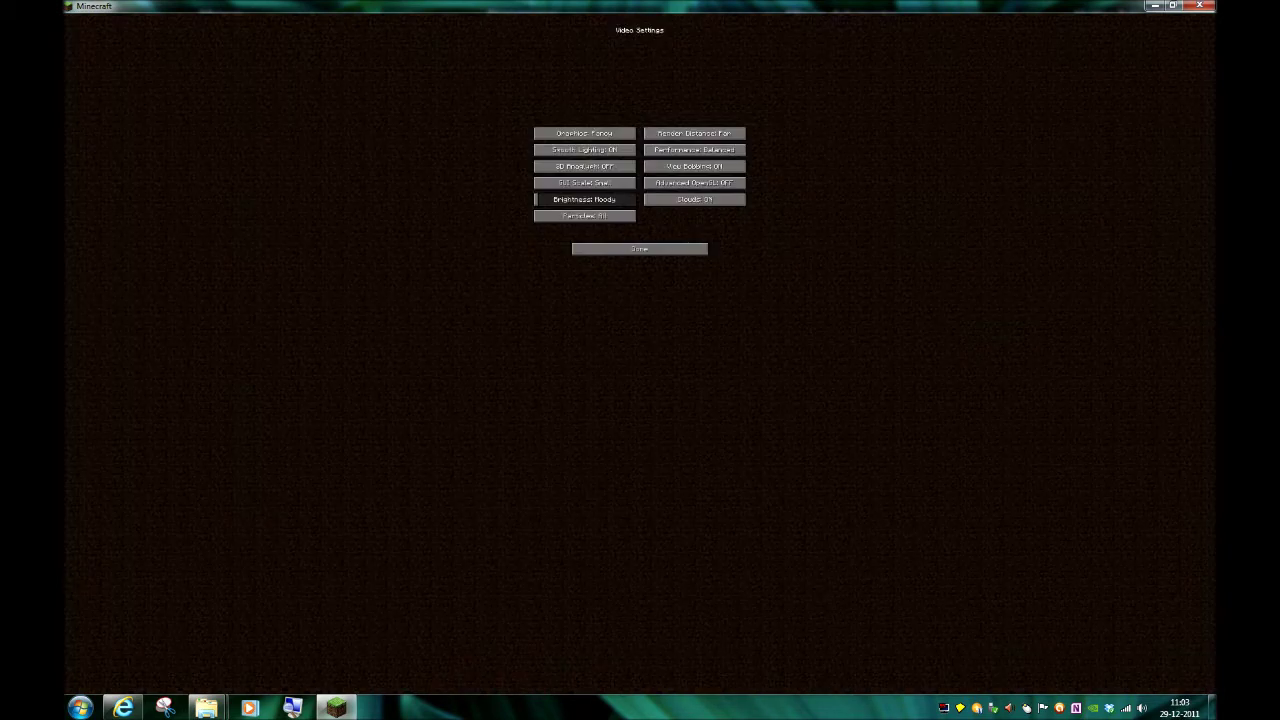
left_click(584, 182)
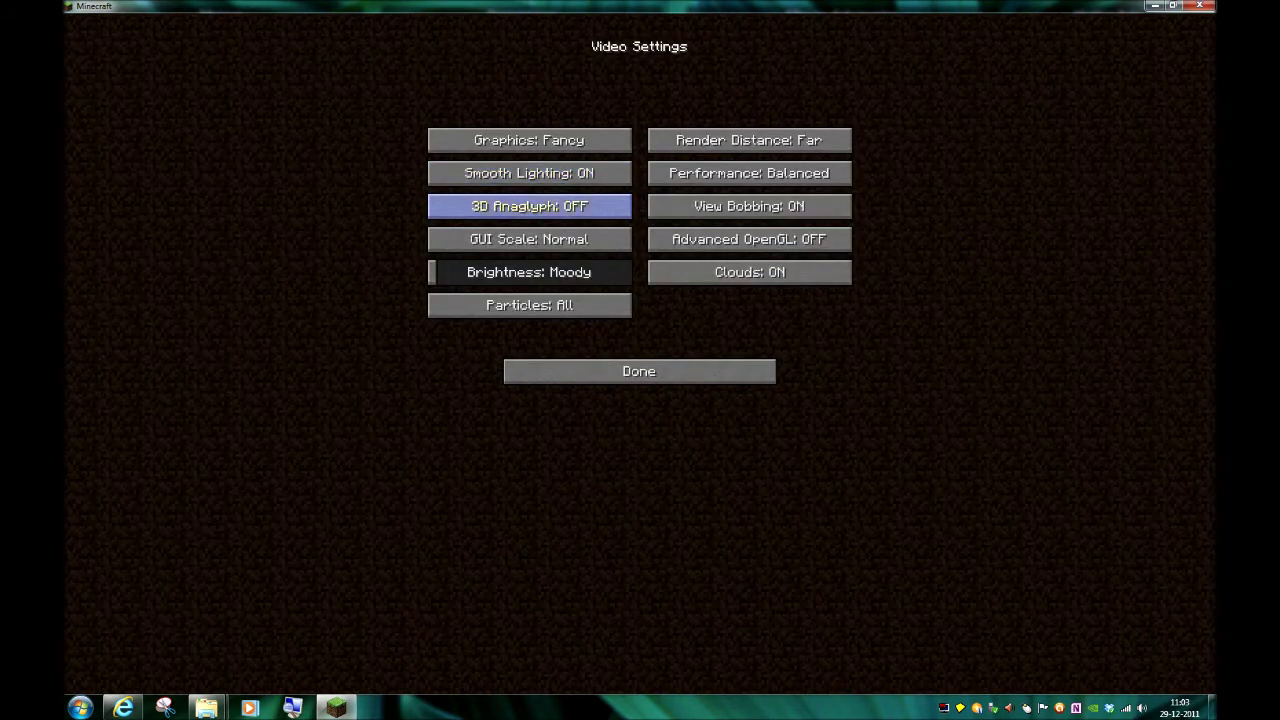
left_click(530, 240)
left_click(475, 296)
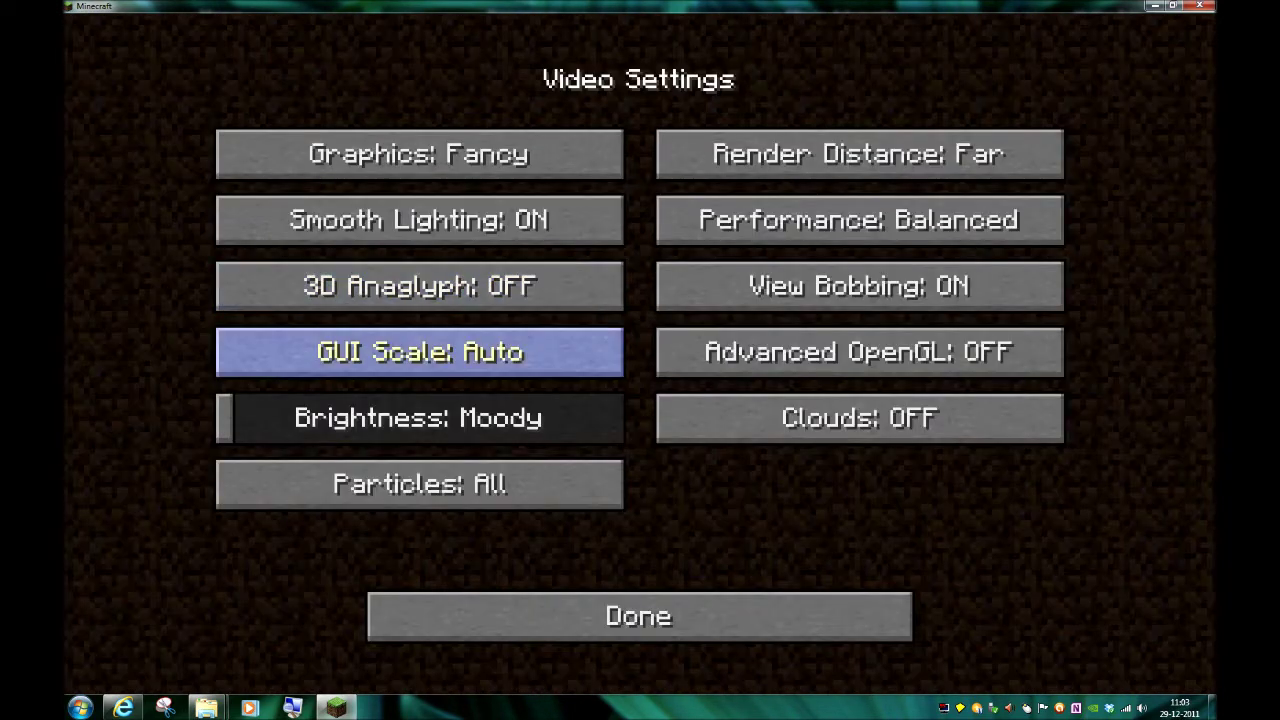
left_click(470, 335)
left_click(584, 182)
left_click(530, 240)
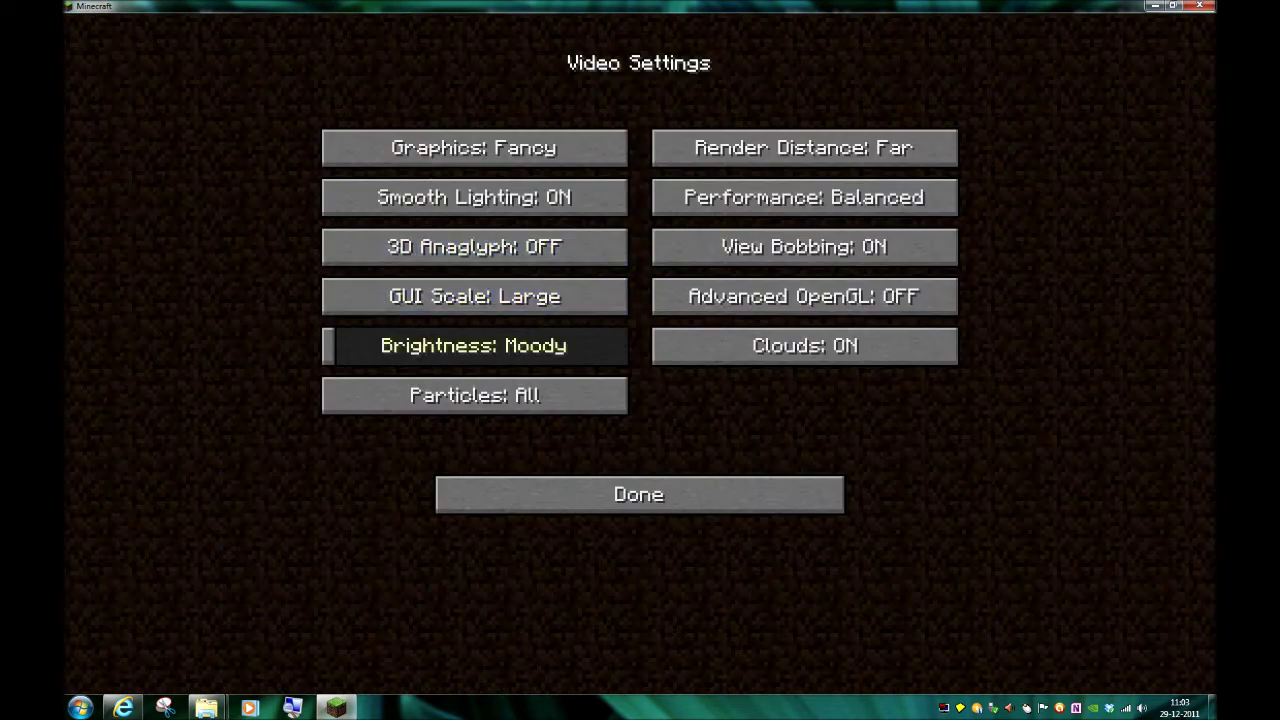
left_click(620, 492)
left_click(639, 494)
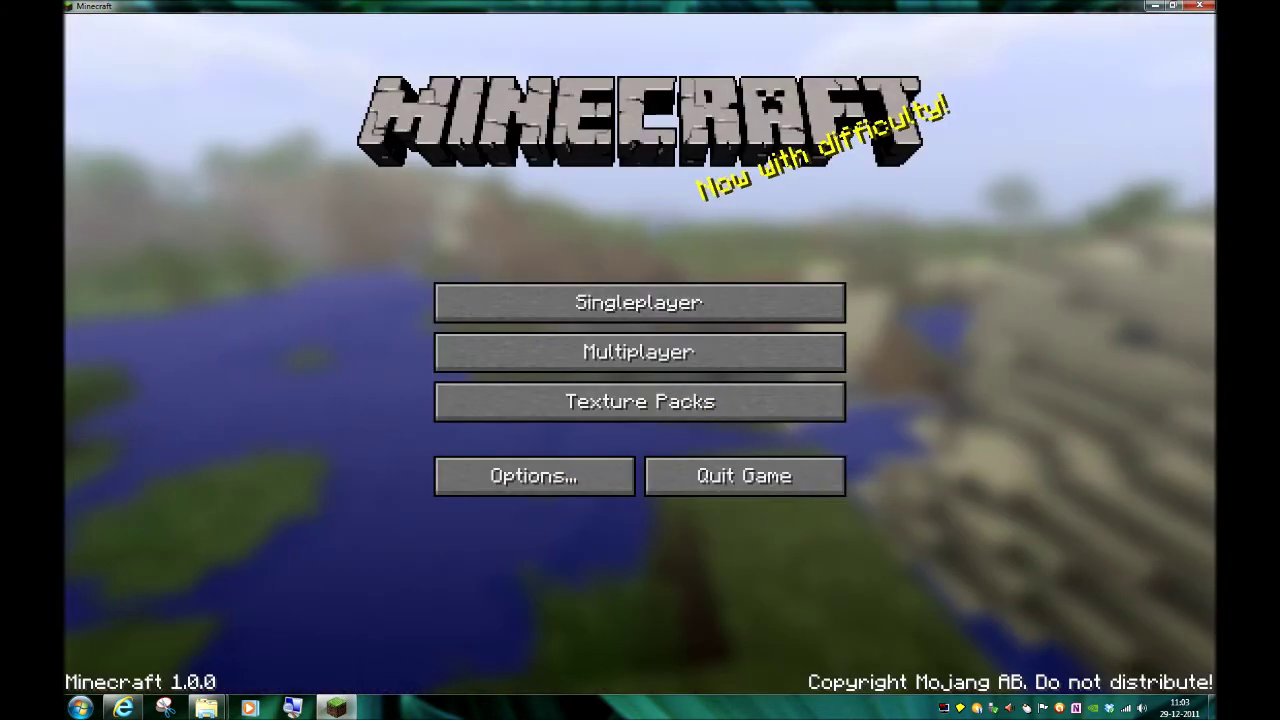
Start a new singleplayer world called New World with Game Mode set to Creative.
left_click(640, 303)
left_click(803, 608)
left_click(640, 241)
left_click(640, 241)
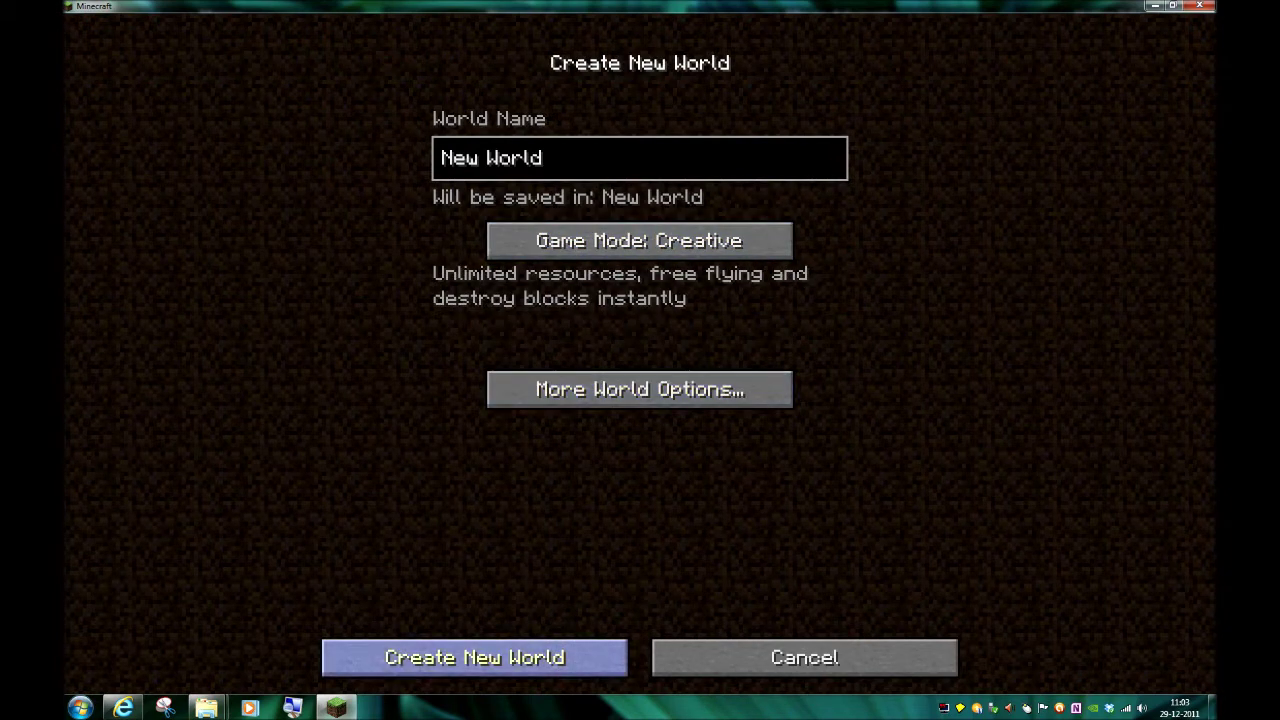
Create the world, then drop a Scrap Box from the Creative item list to check modded items.
left_click(475, 657)
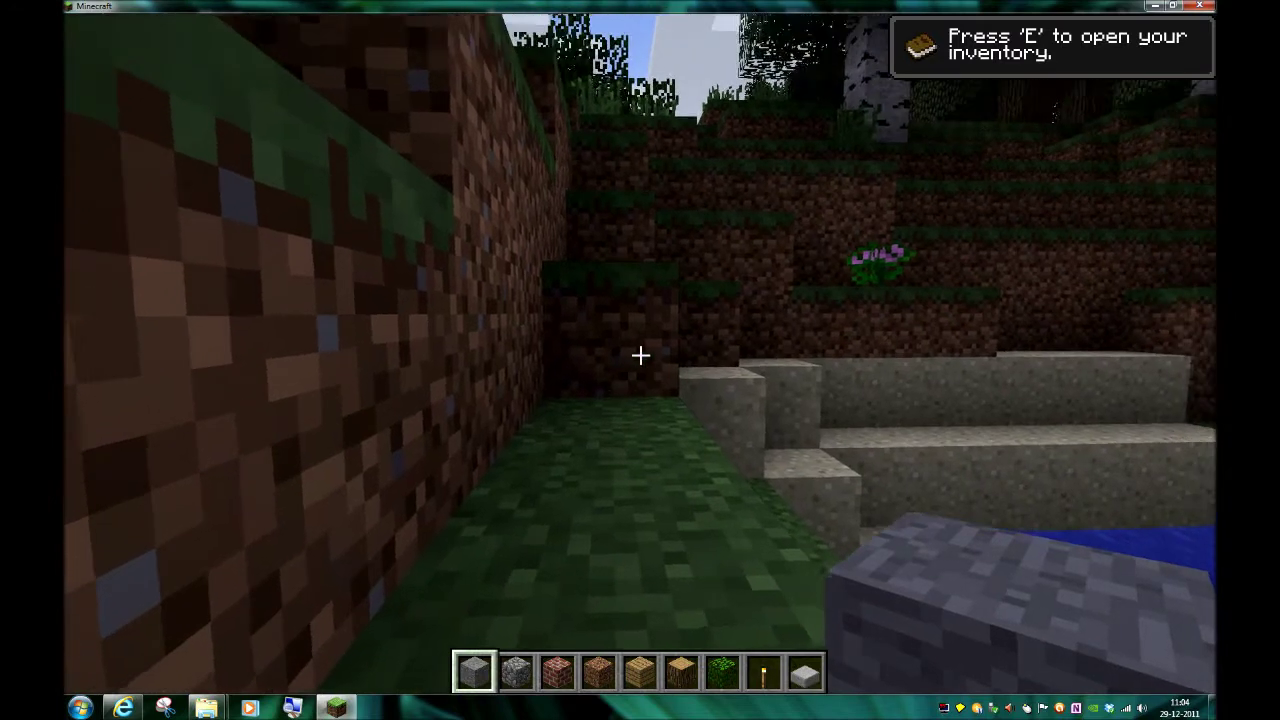
left_click(640, 355)
key("e")
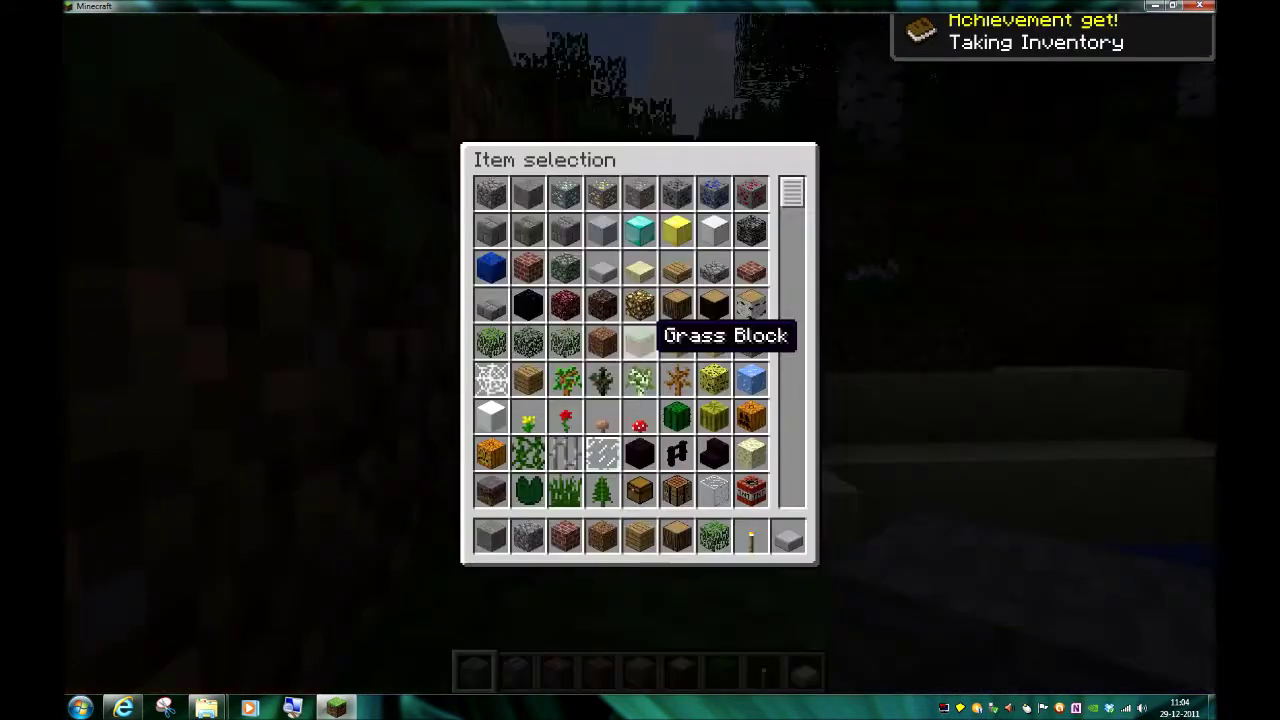
scroll(757, 364, "down", 15)
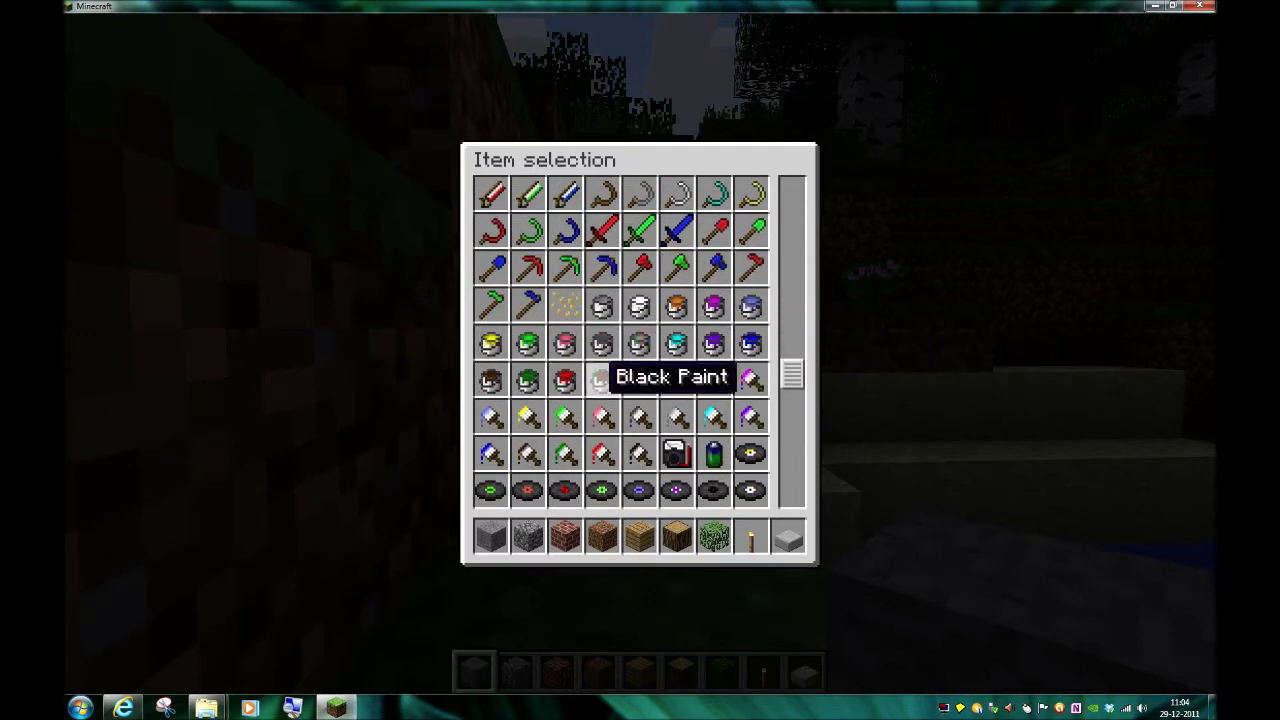
scroll(630, 402, "down", 1)
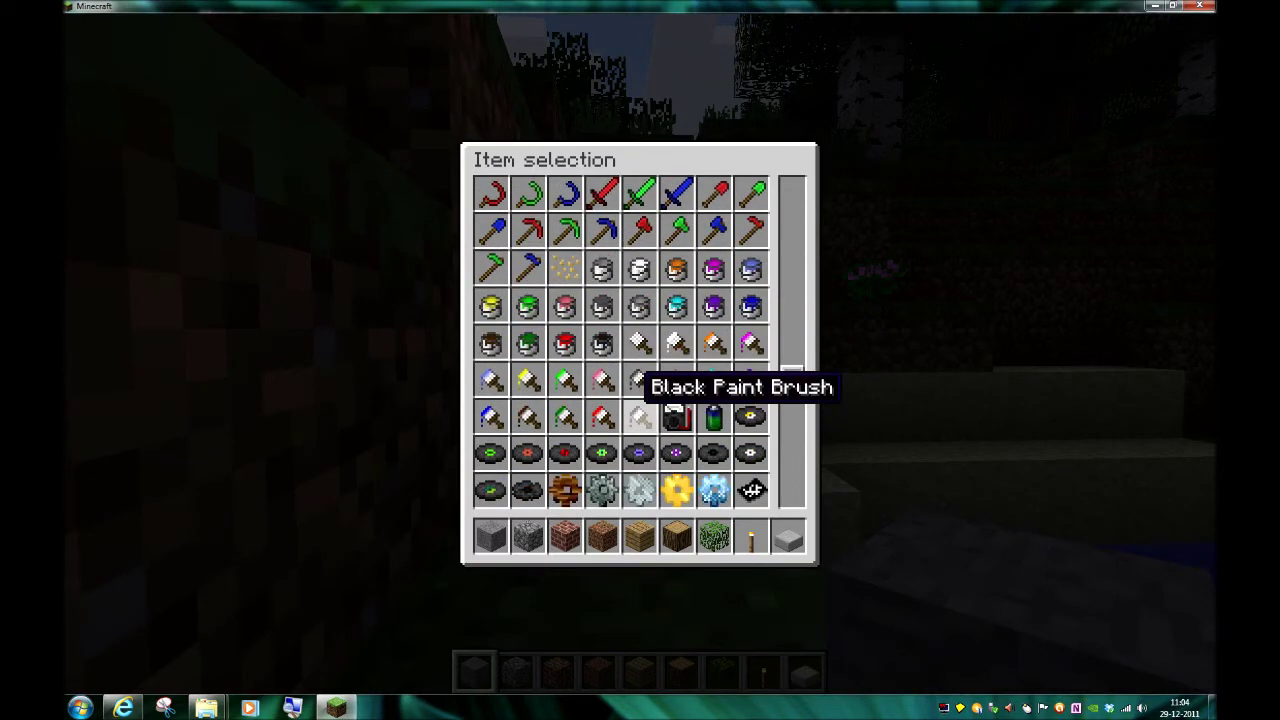
scroll(720, 465, "down", 2)
scroll(650, 350, "down", 1)
scroll(707, 345, "down", 1)
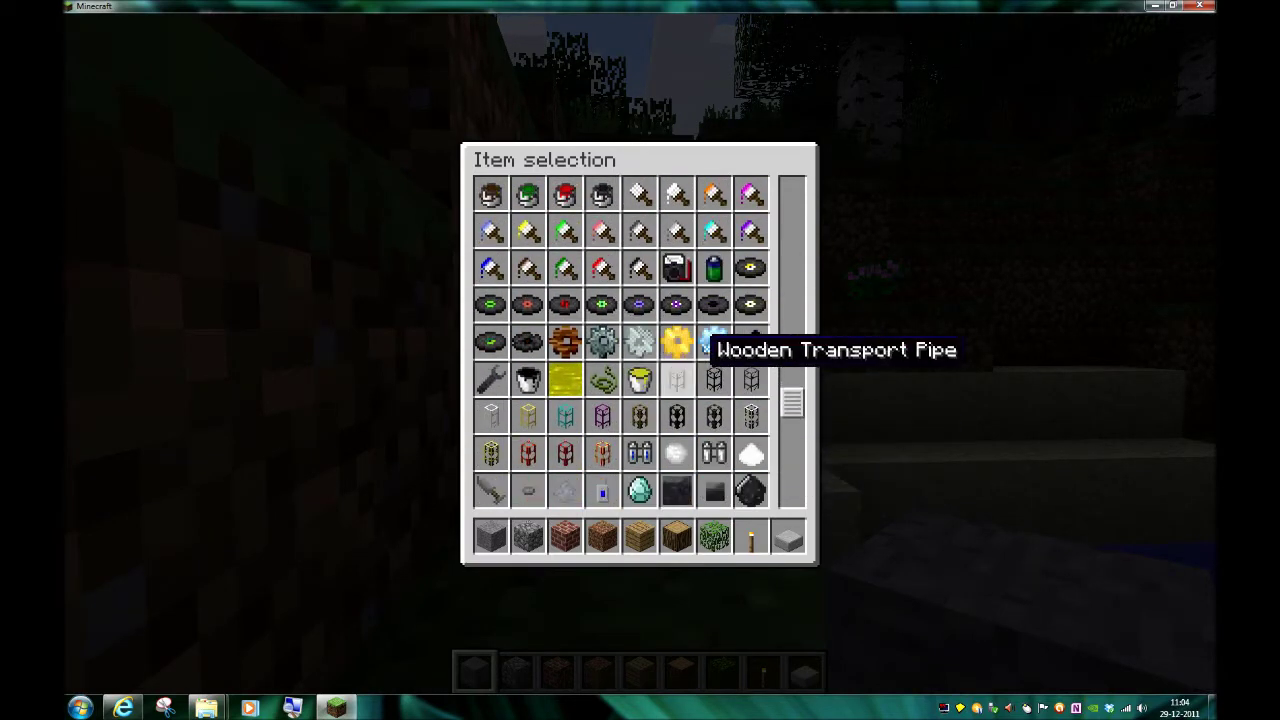
scroll(645, 440, "down", 3)
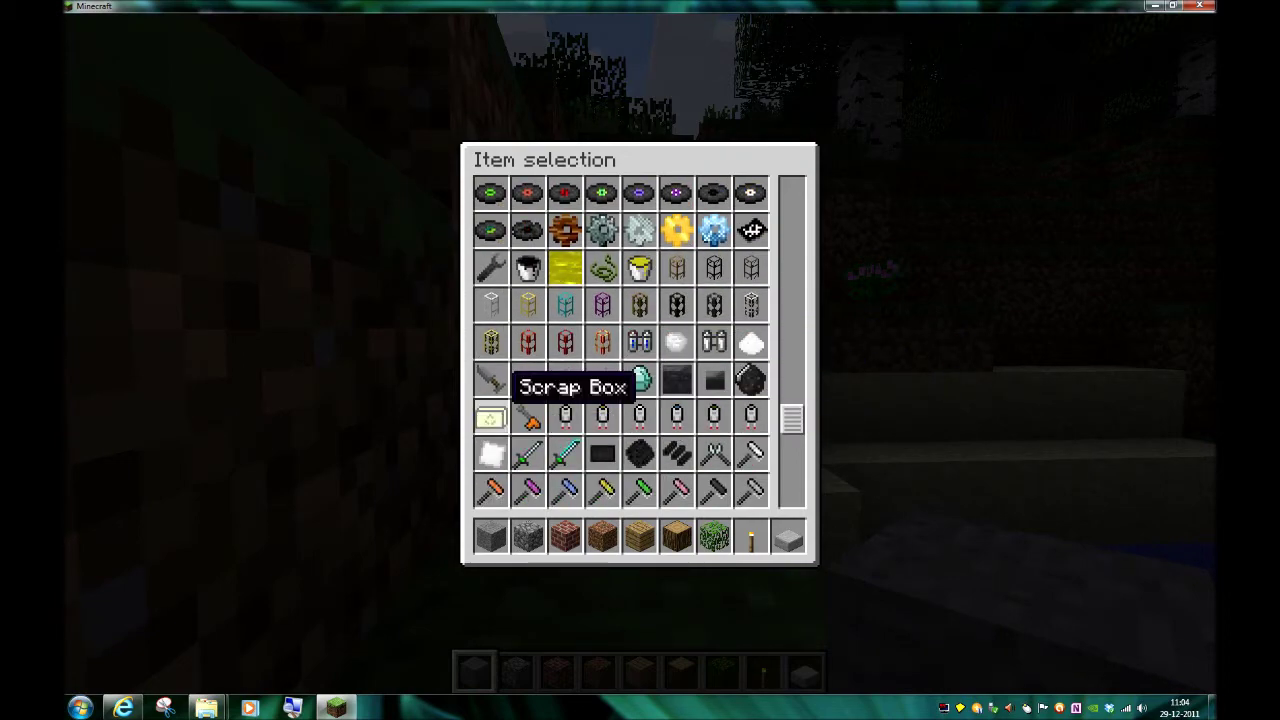
left_click(490, 418)
left_click(800, 415)
key("e")
mouse_move(640, 355)
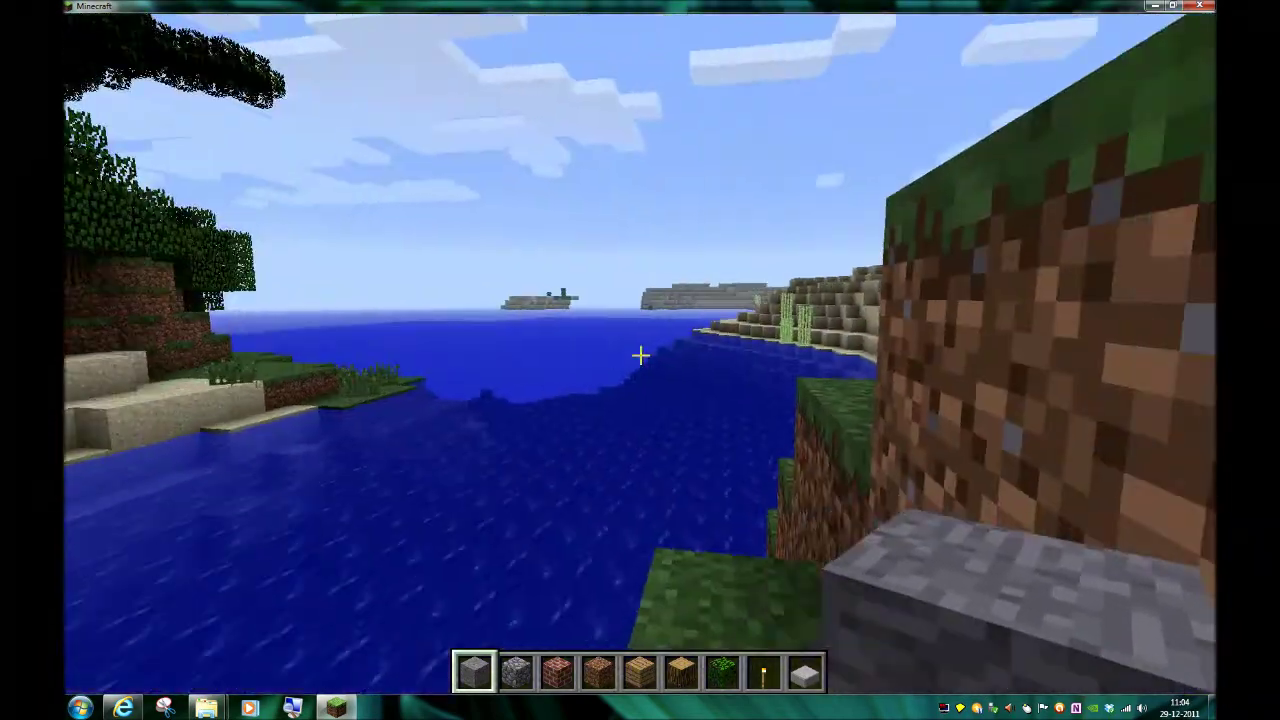
Save and quit to title, view the empty Multiplayer server list, and switch to Internet Explorer.
key("Escape")
left_click(640, 417)
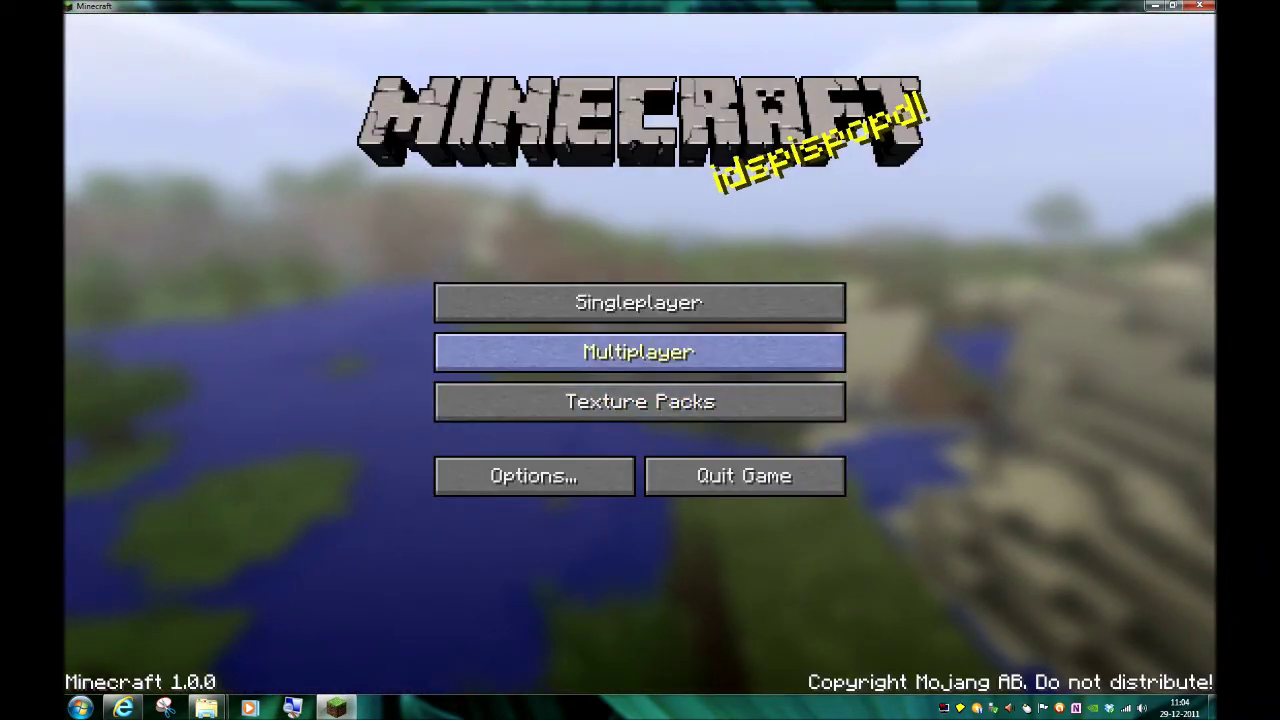
left_click(639, 352)
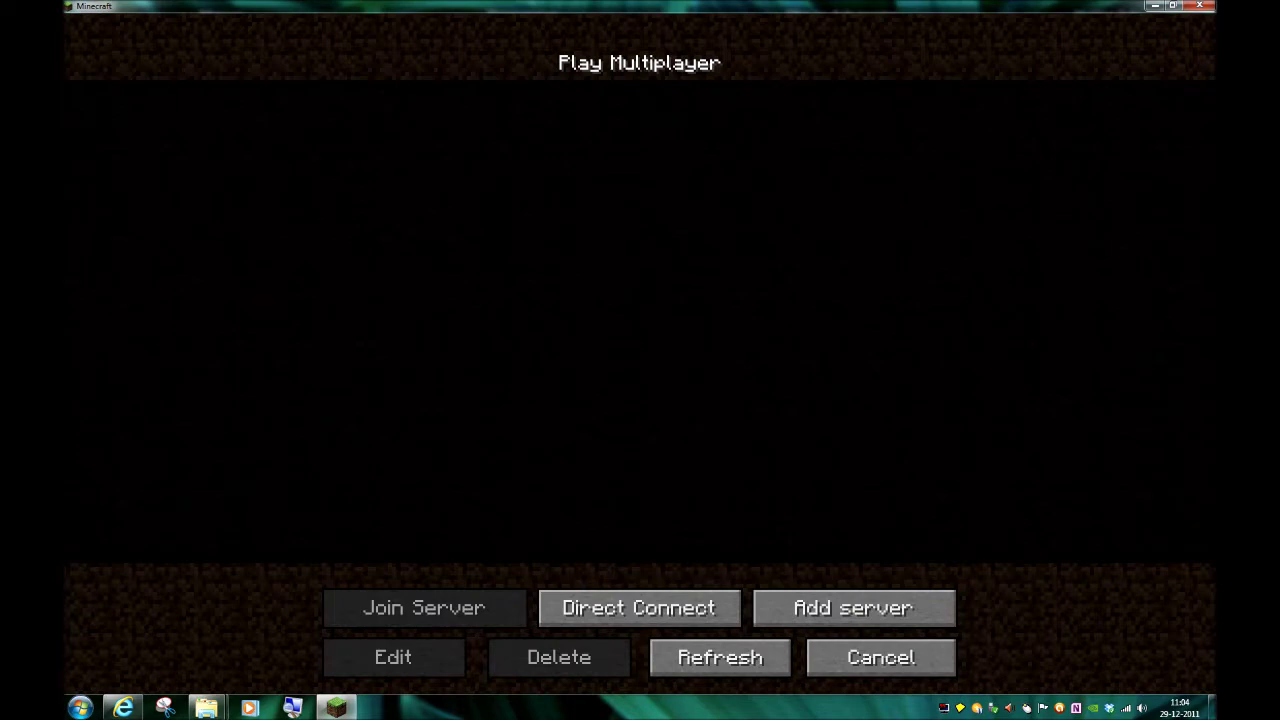
left_click(123, 708)
left_click(170, 25)
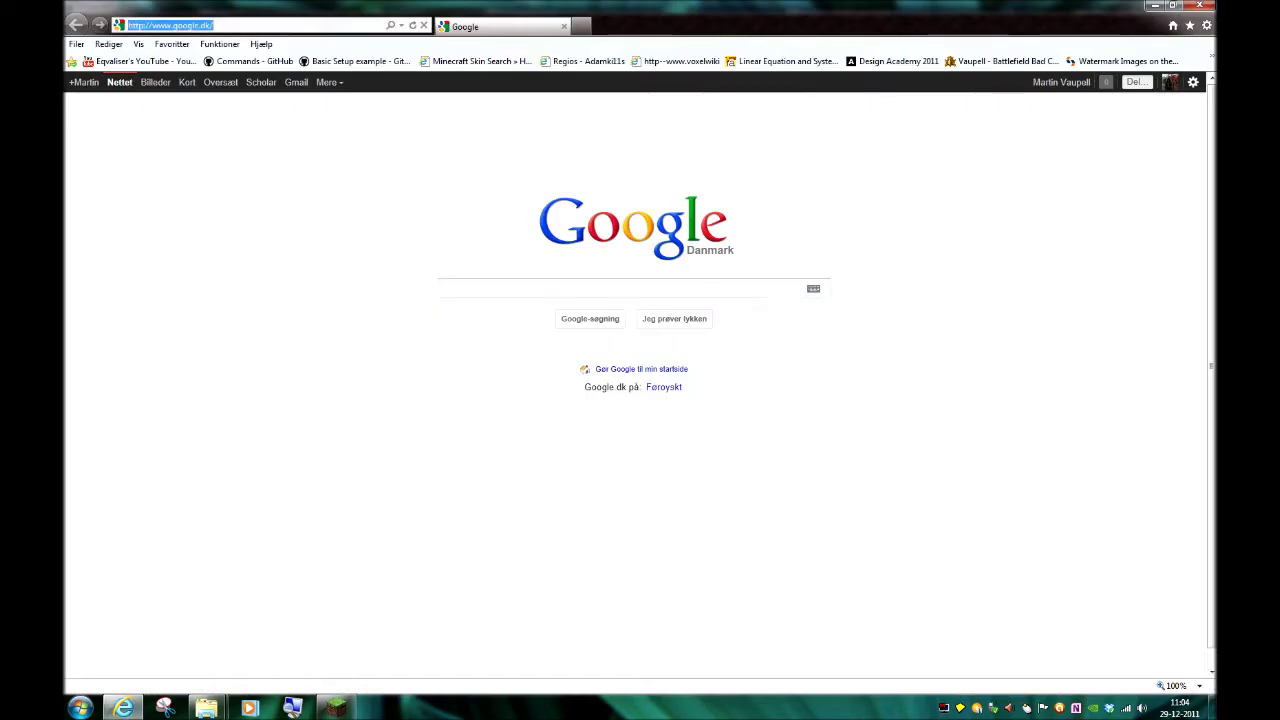
type("www.t")
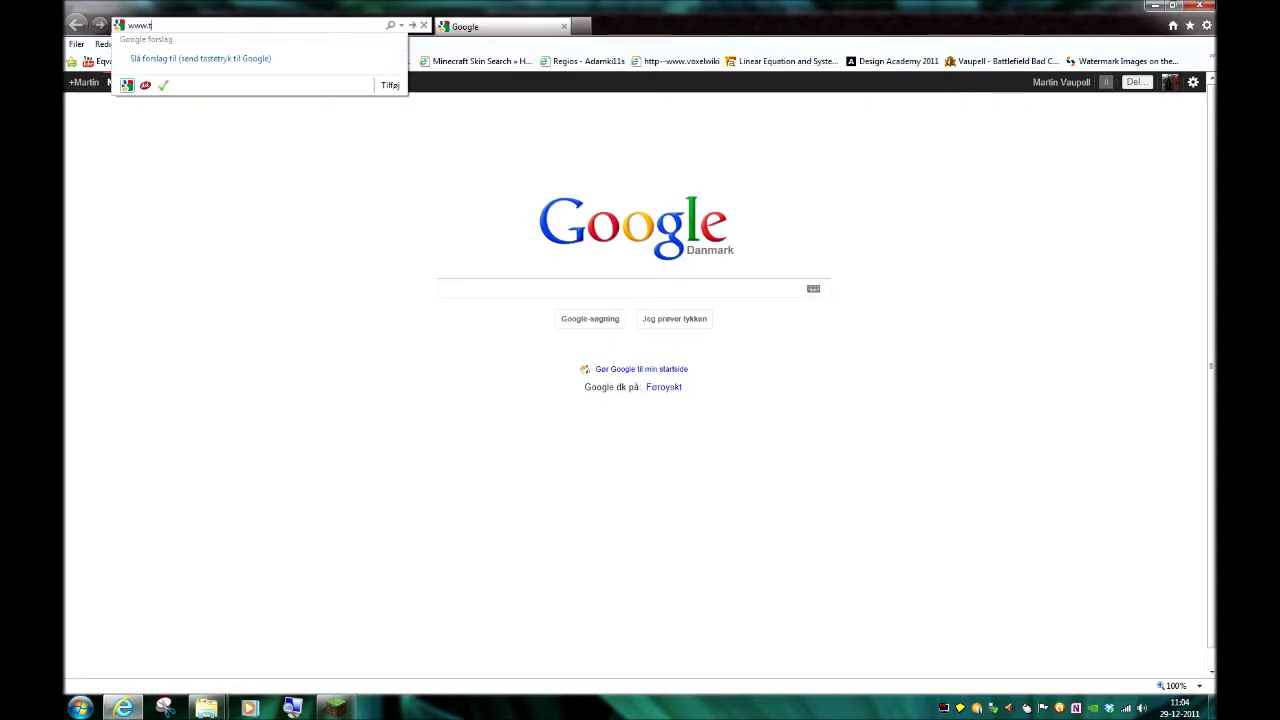
type("ebt.org")
key("Return")
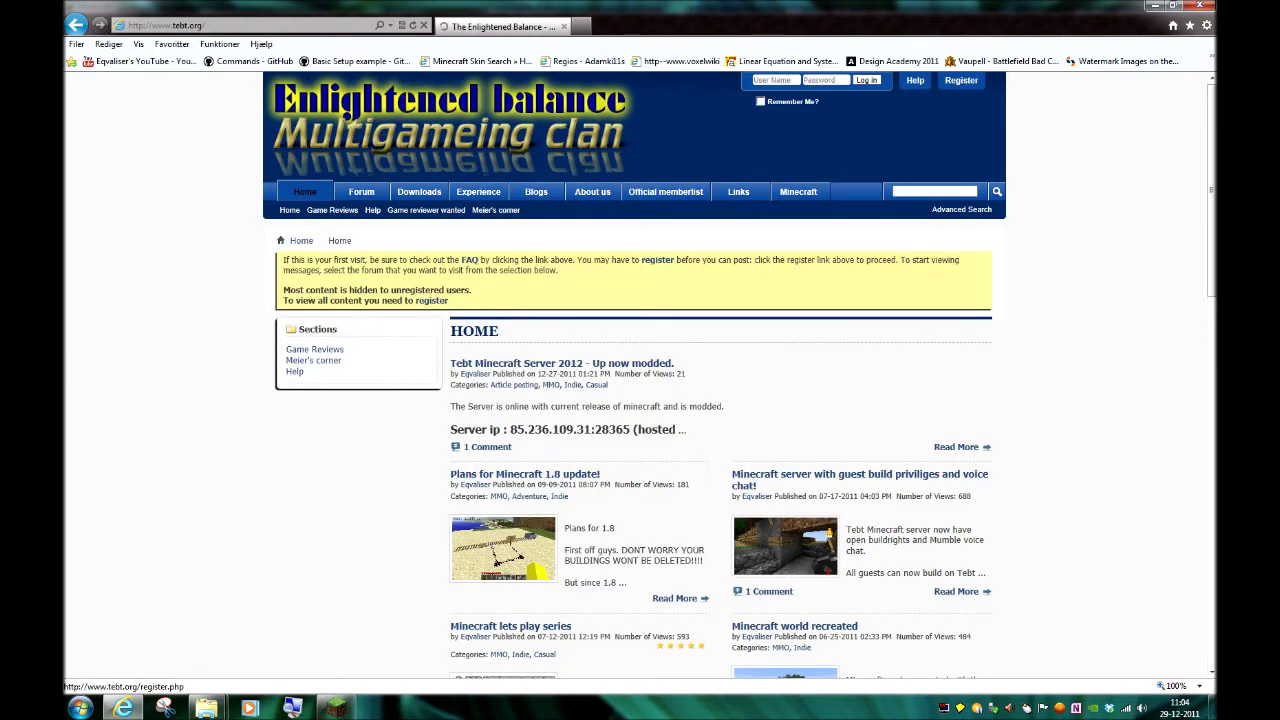
Copy the clan's server IP 85.236.109.31:28365 from the page.
left_click_drag(629, 429, 528, 429)
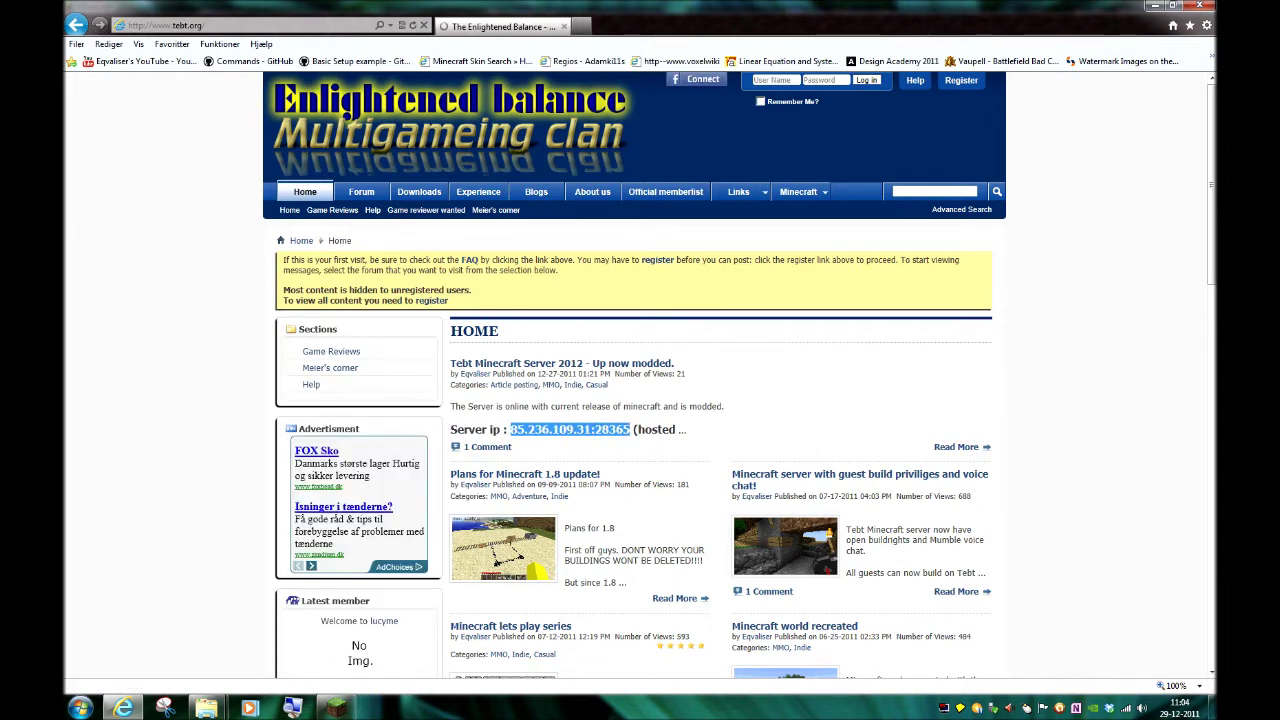
right_click(514, 429)
left_click(545, 444)
Add the copied Tebt server address to Minecraft's multiplayer list and join it.
key("alt+Tab")
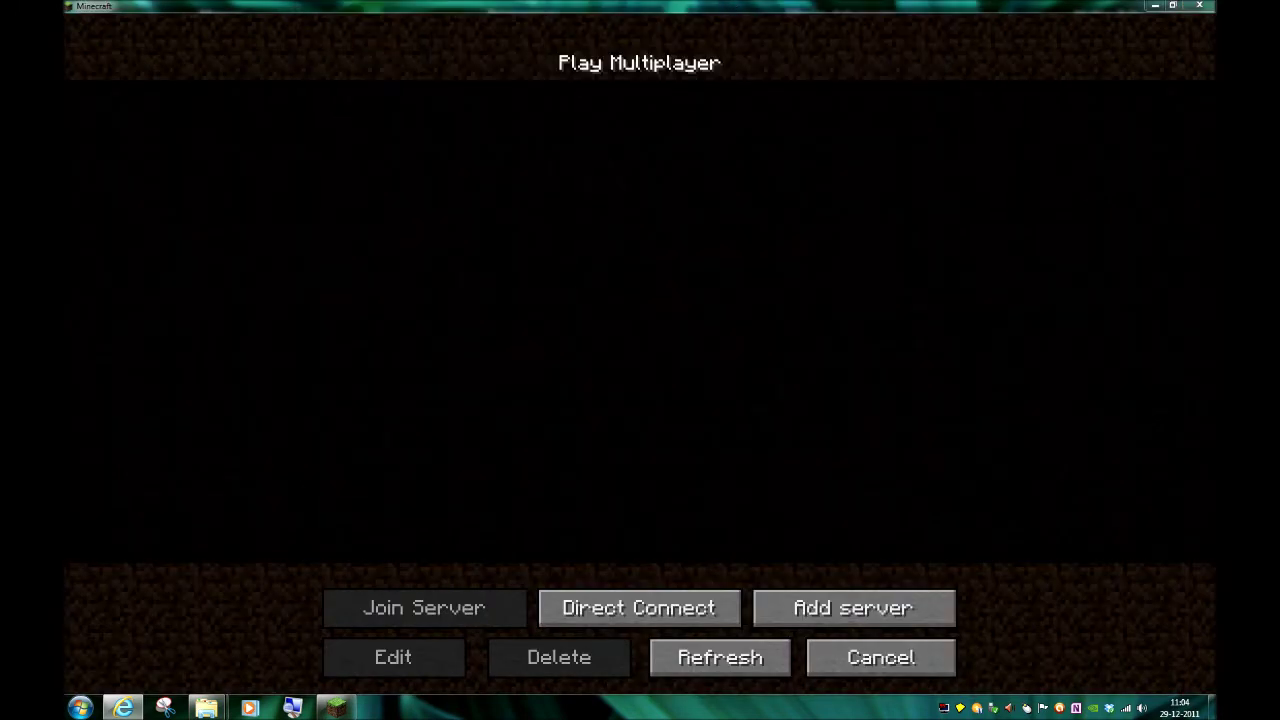
left_click(853, 608)
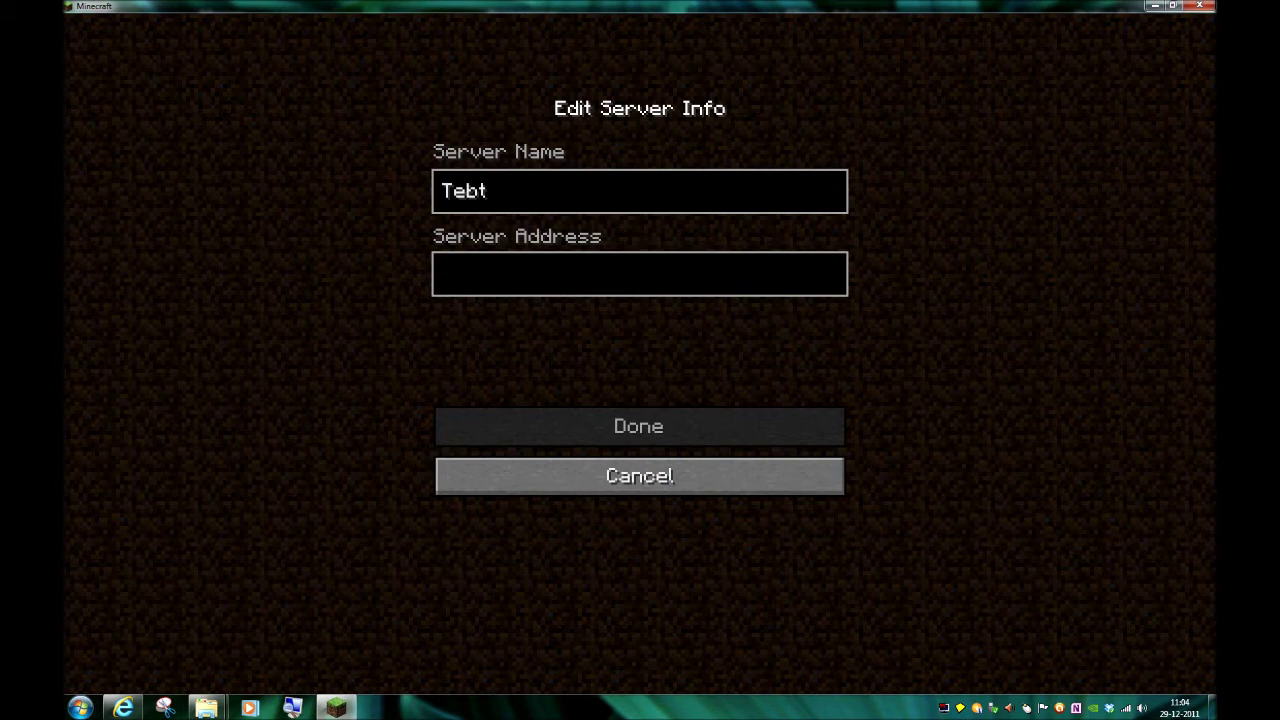
key("ctrl+v")
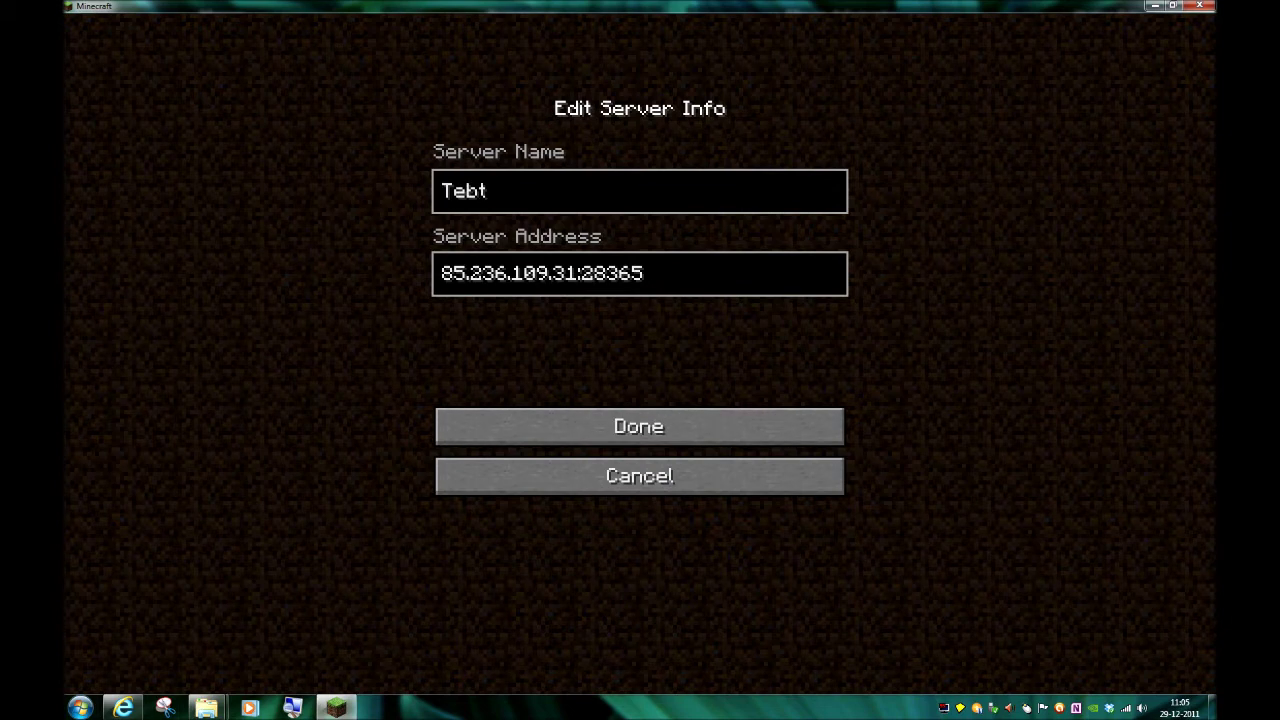
left_click(639, 426)
left_click(600, 320)
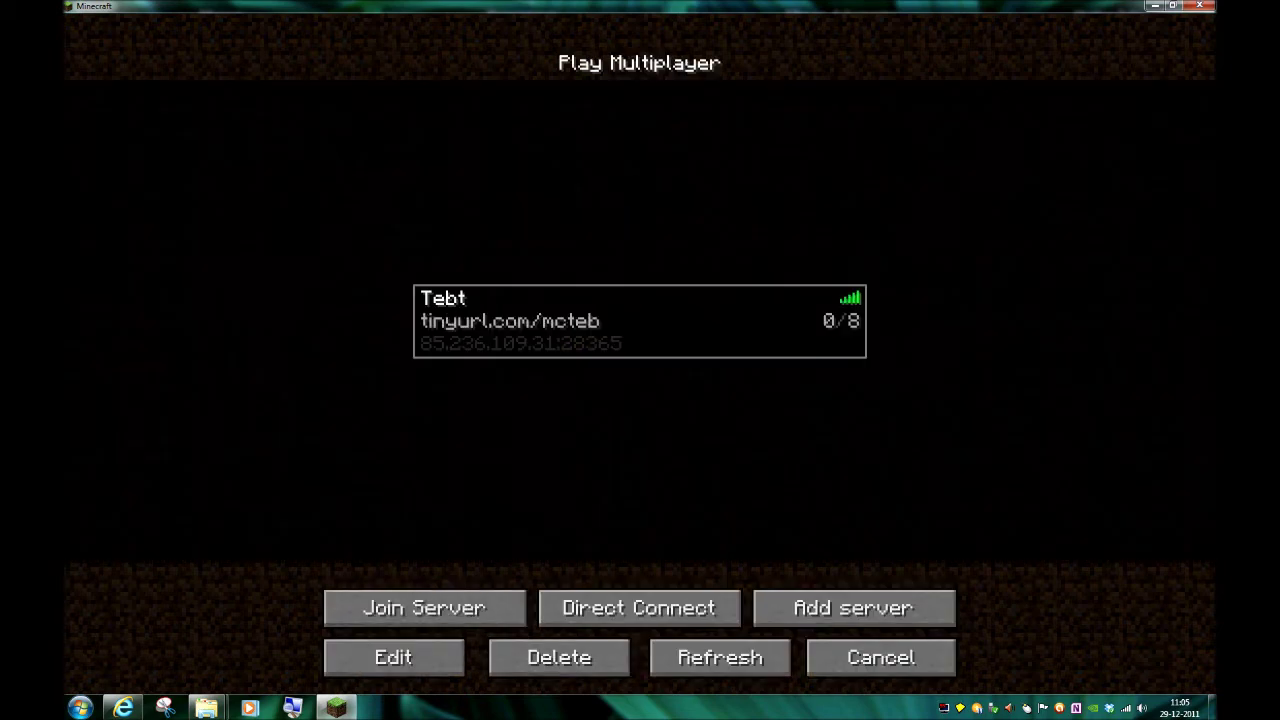
left_click(424, 608)
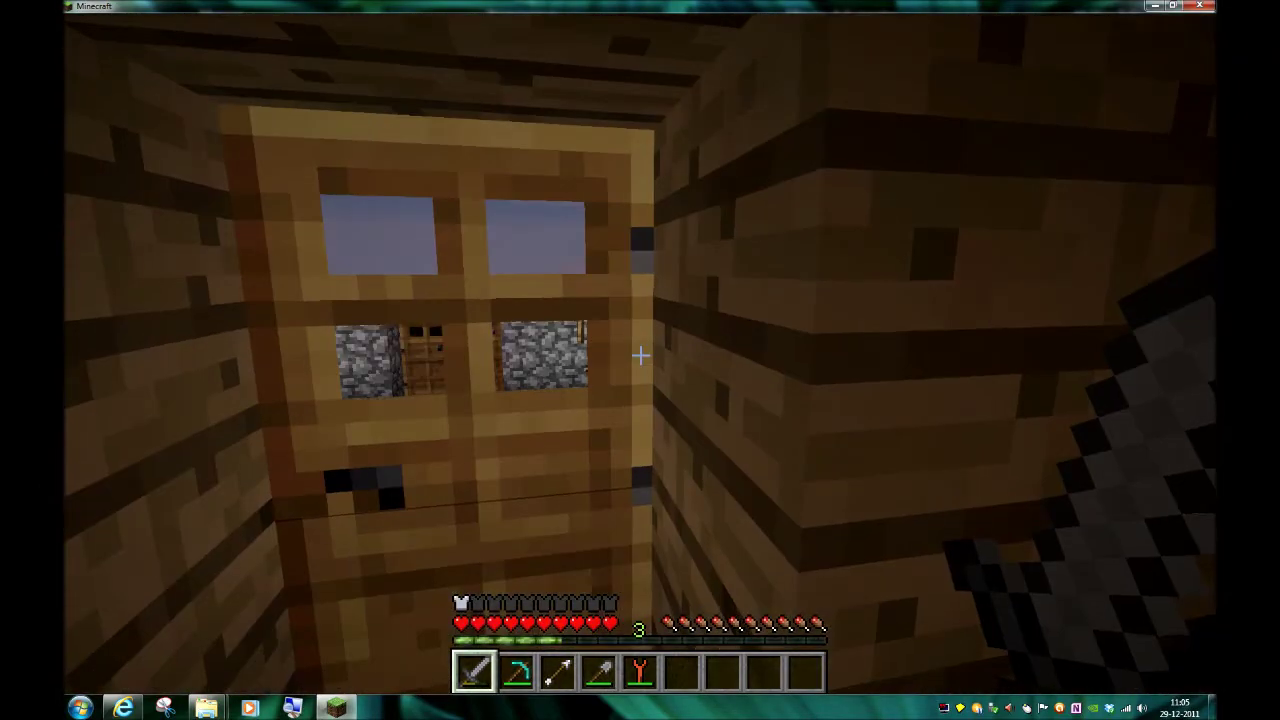
Walk out of the wooden house through the double doors into the orange quarry frame.
right_click(640, 355)
key("w")
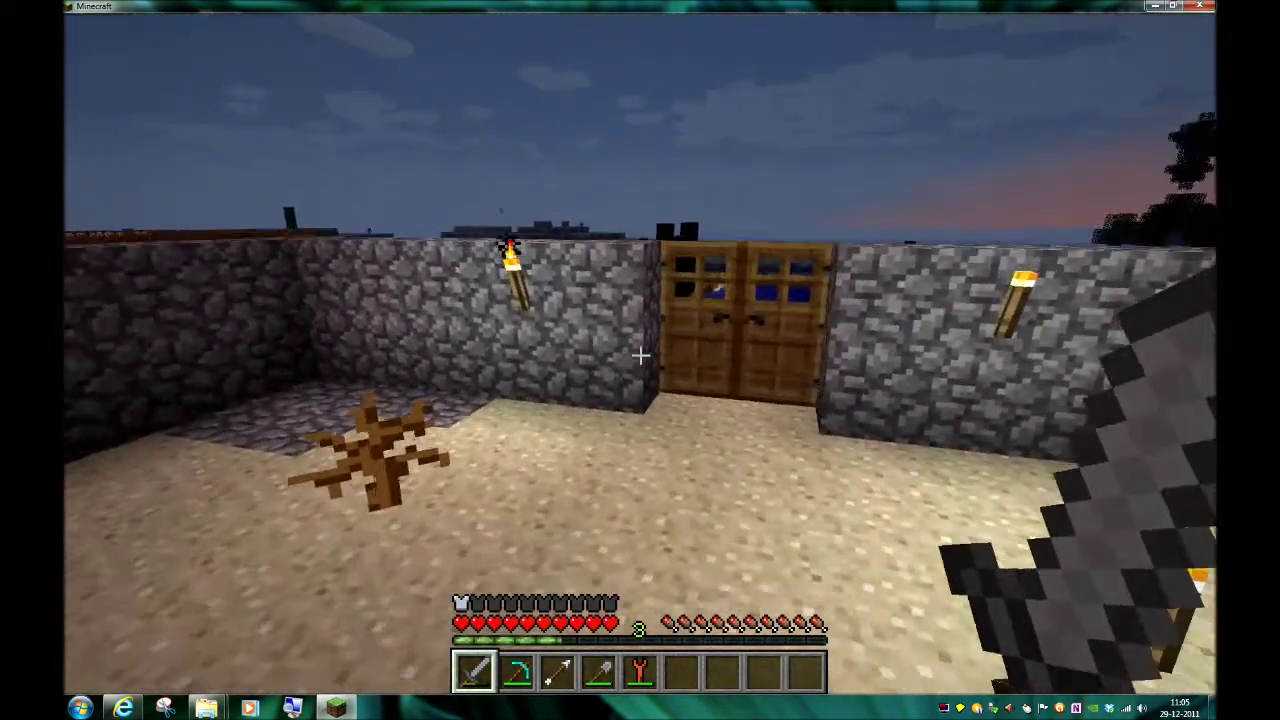
key("w")
right_click(640, 355)
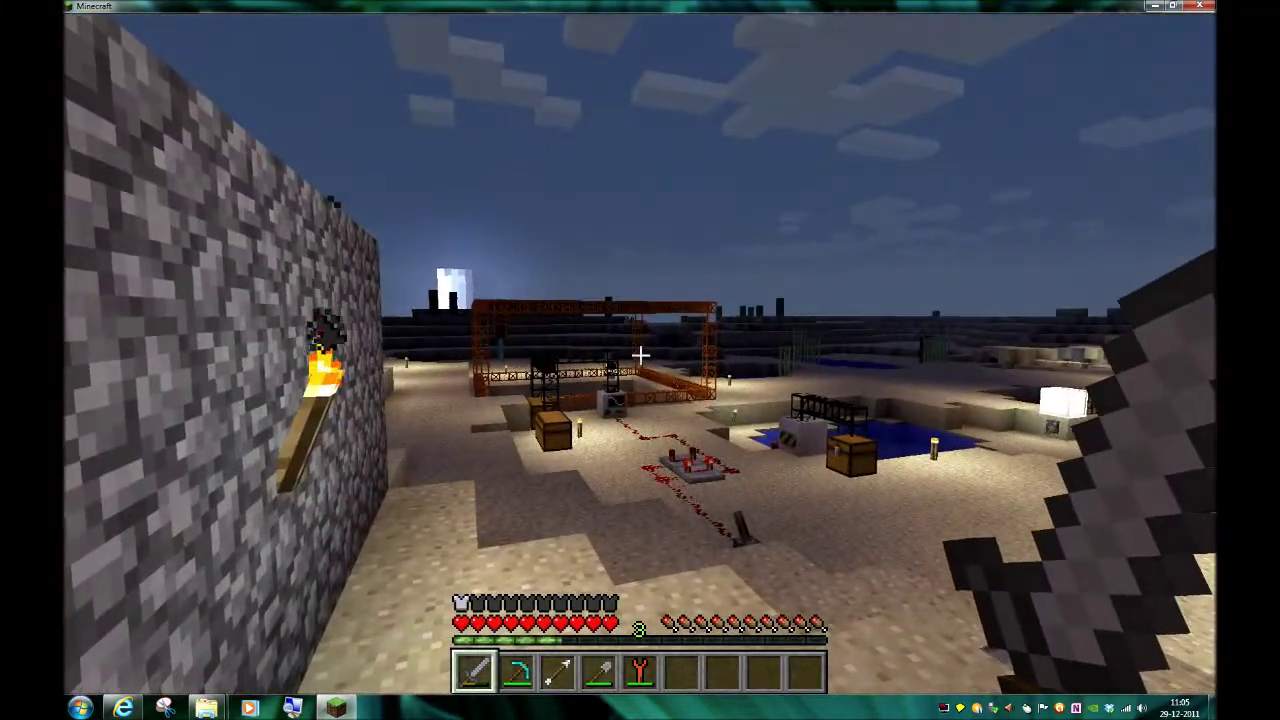
key("w")
key("w")
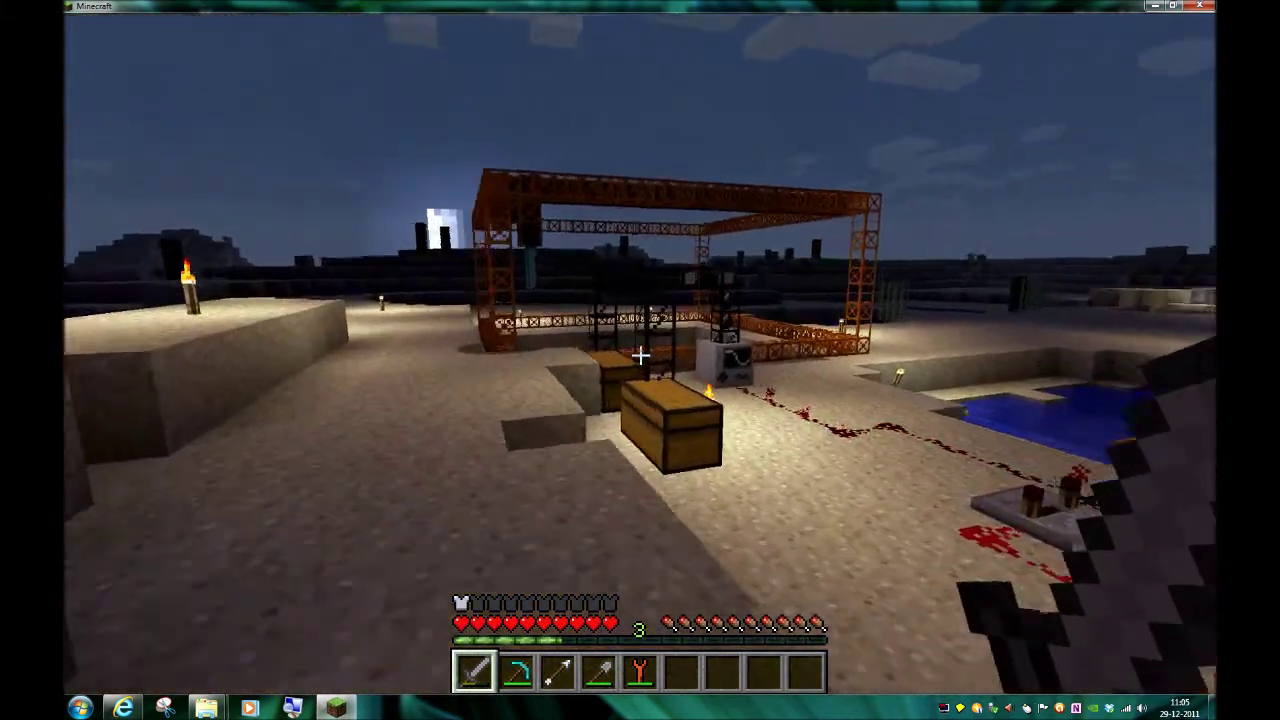
key("w")
key("w")
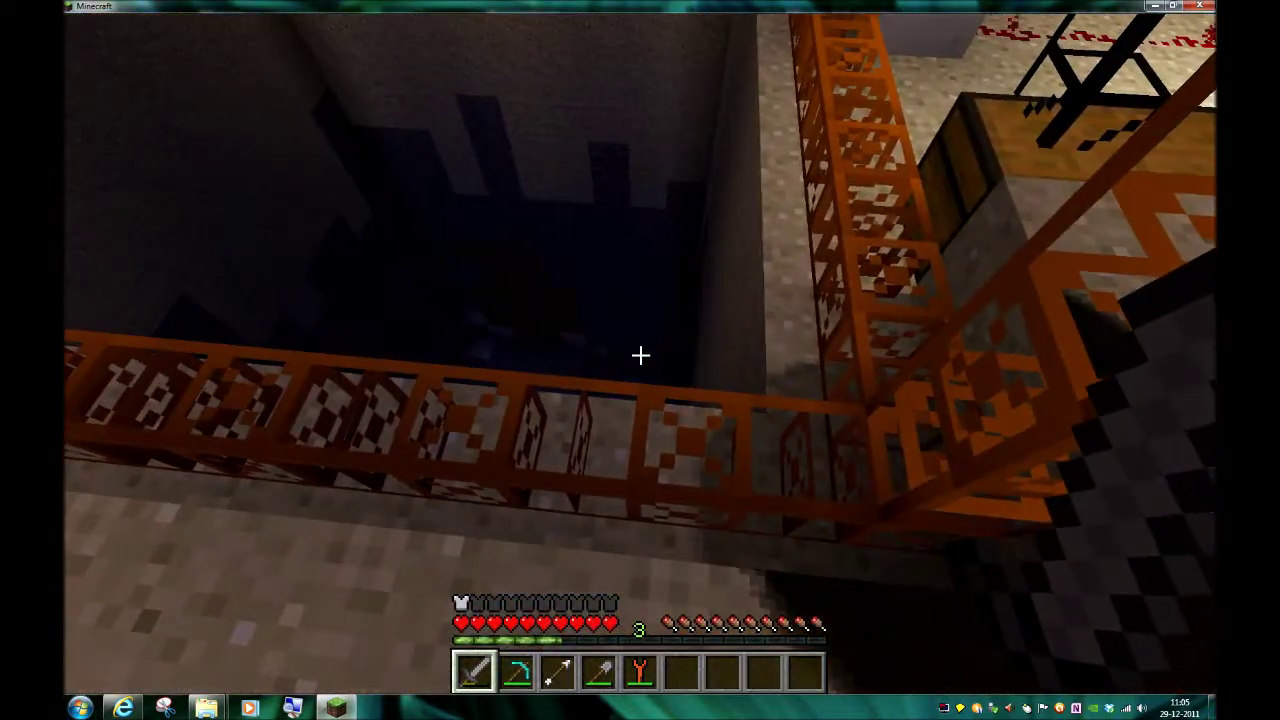
Explore past the quarry, the machines by the water and the fences to the lever.
key("w")
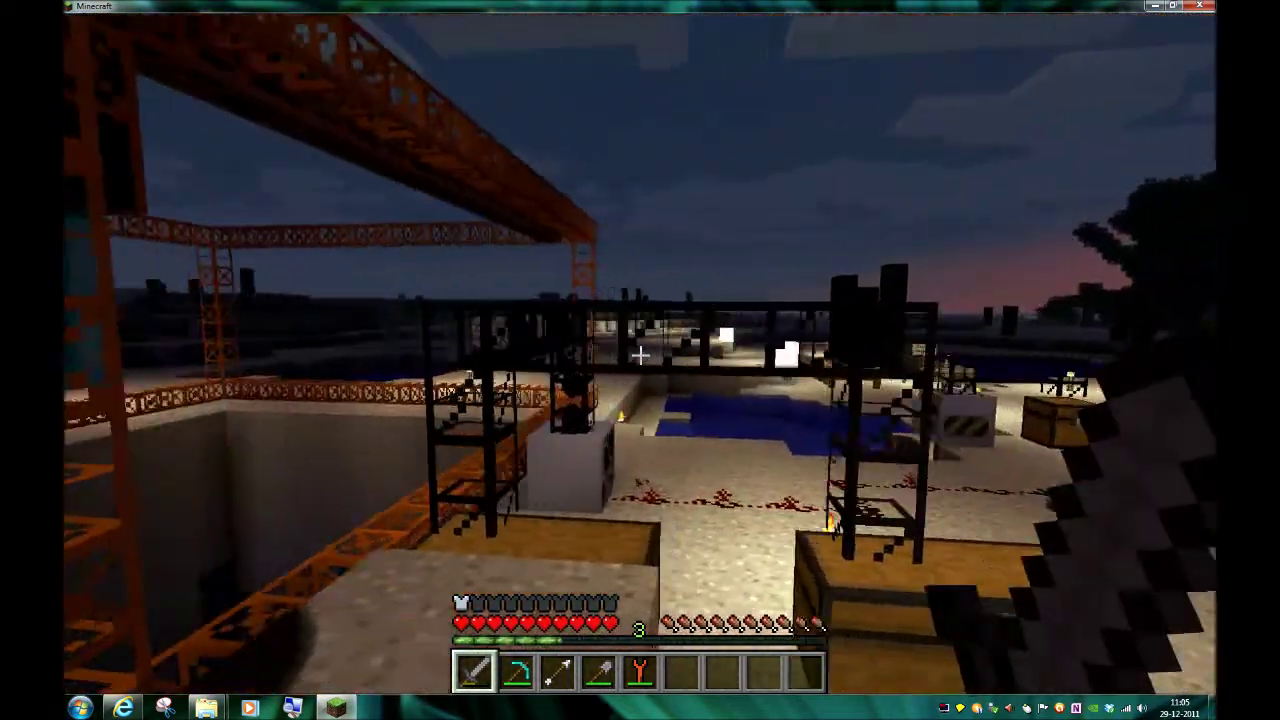
key("w")
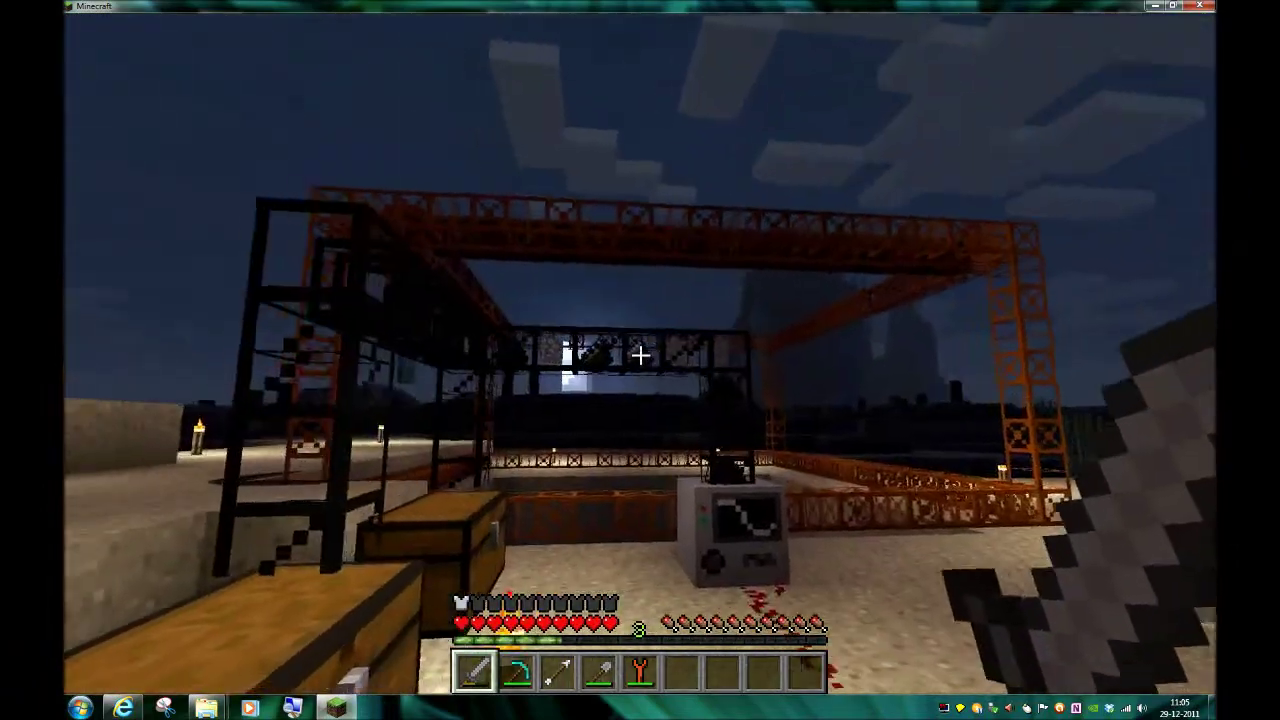
key("w")
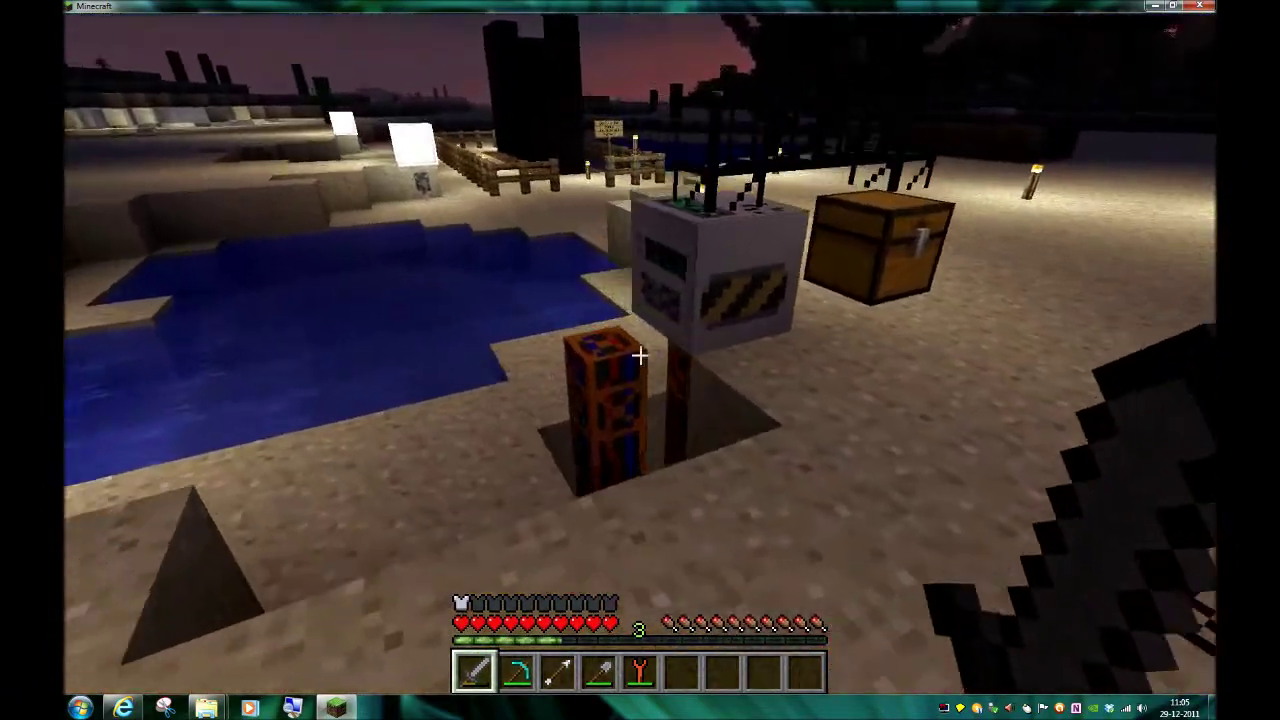
key("w")
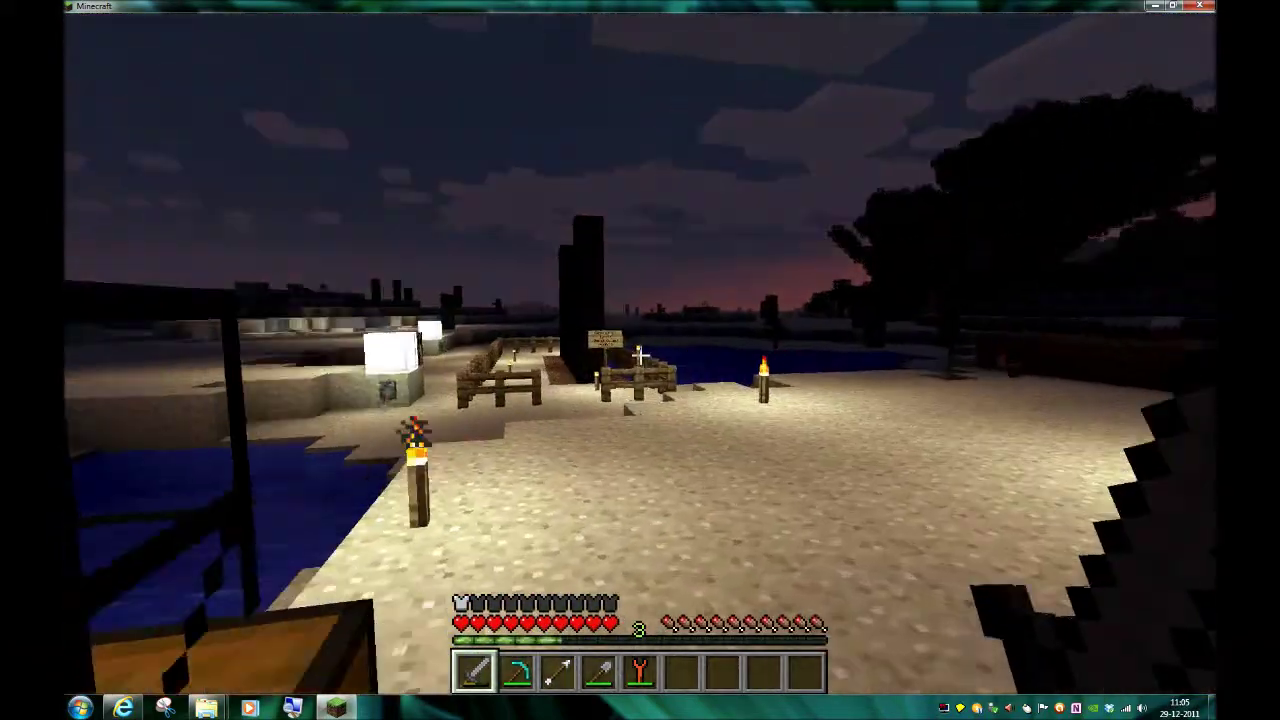
key("w")
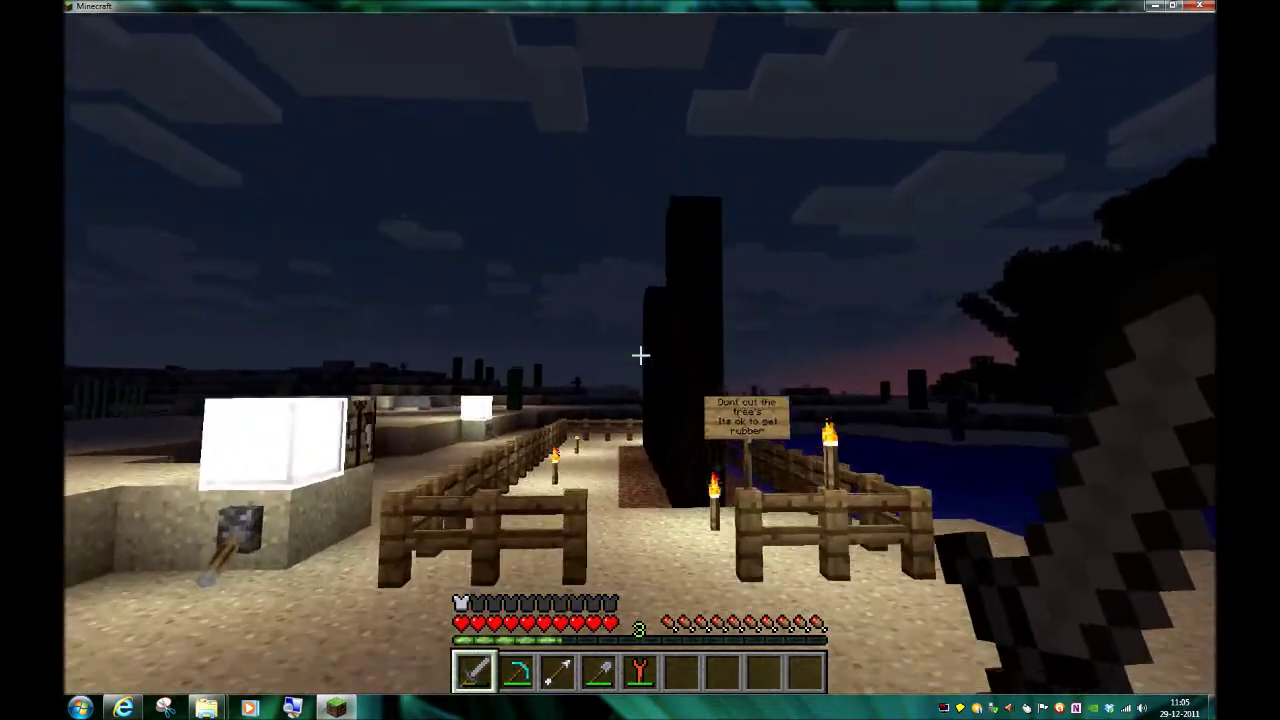
key("w")
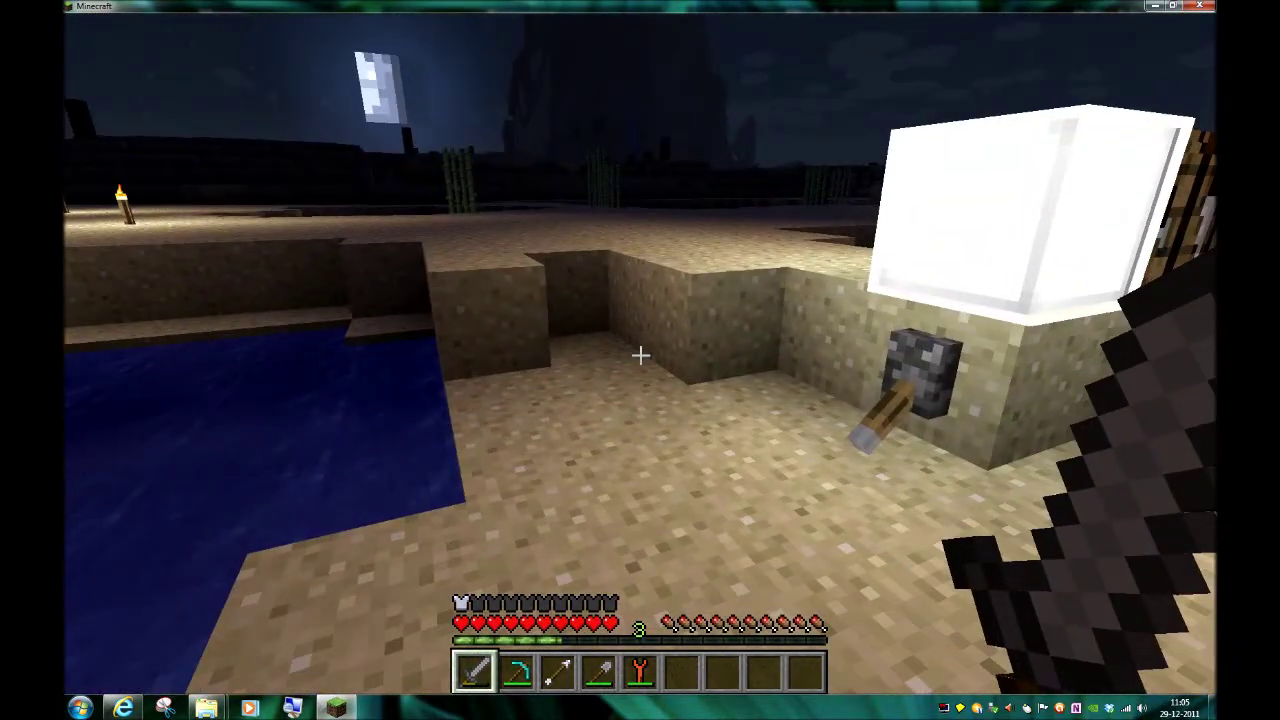
key("w")
Toggle the white lamp off and on, then walk into the stone room.
right_click(640, 357)
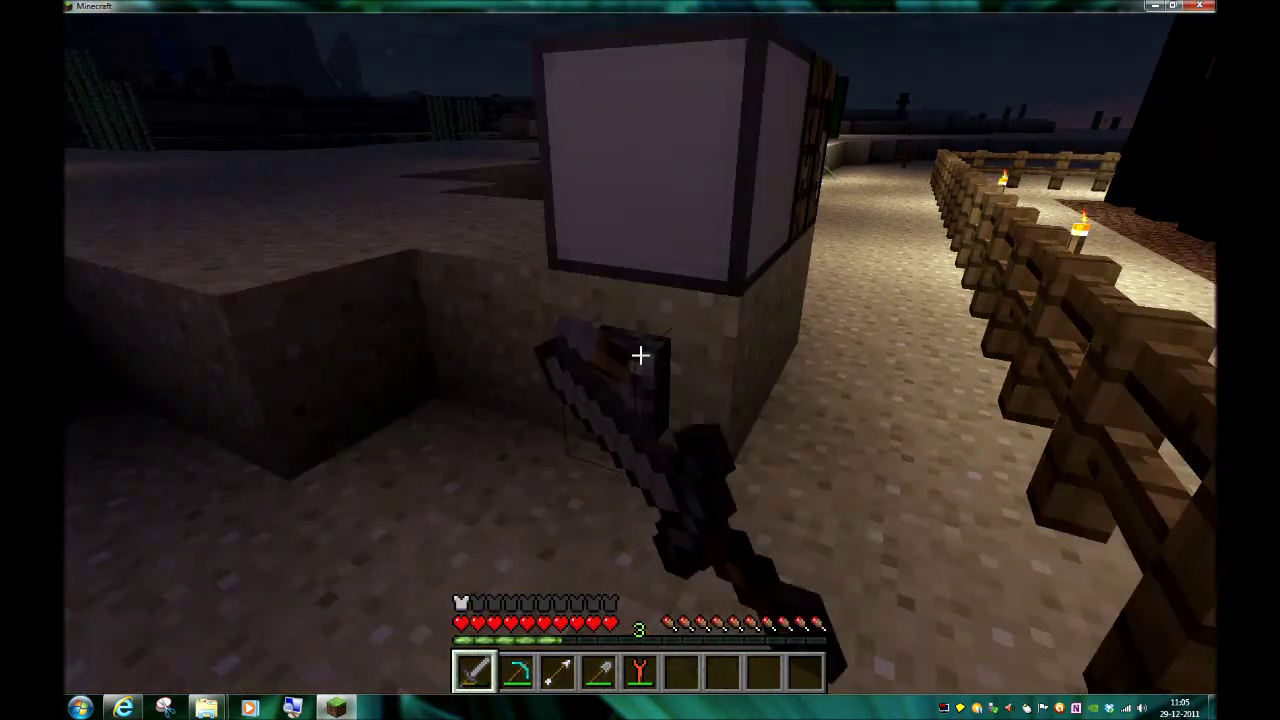
right_click(640, 357)
key("w")
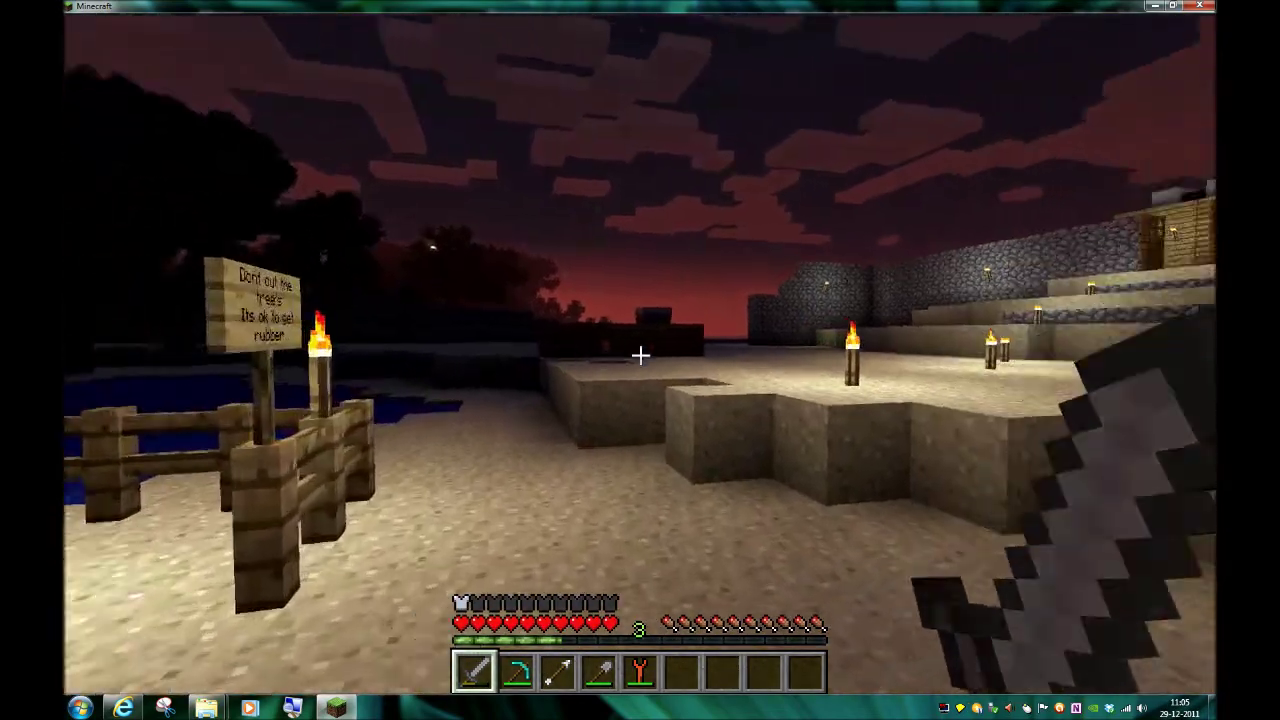
key("w")
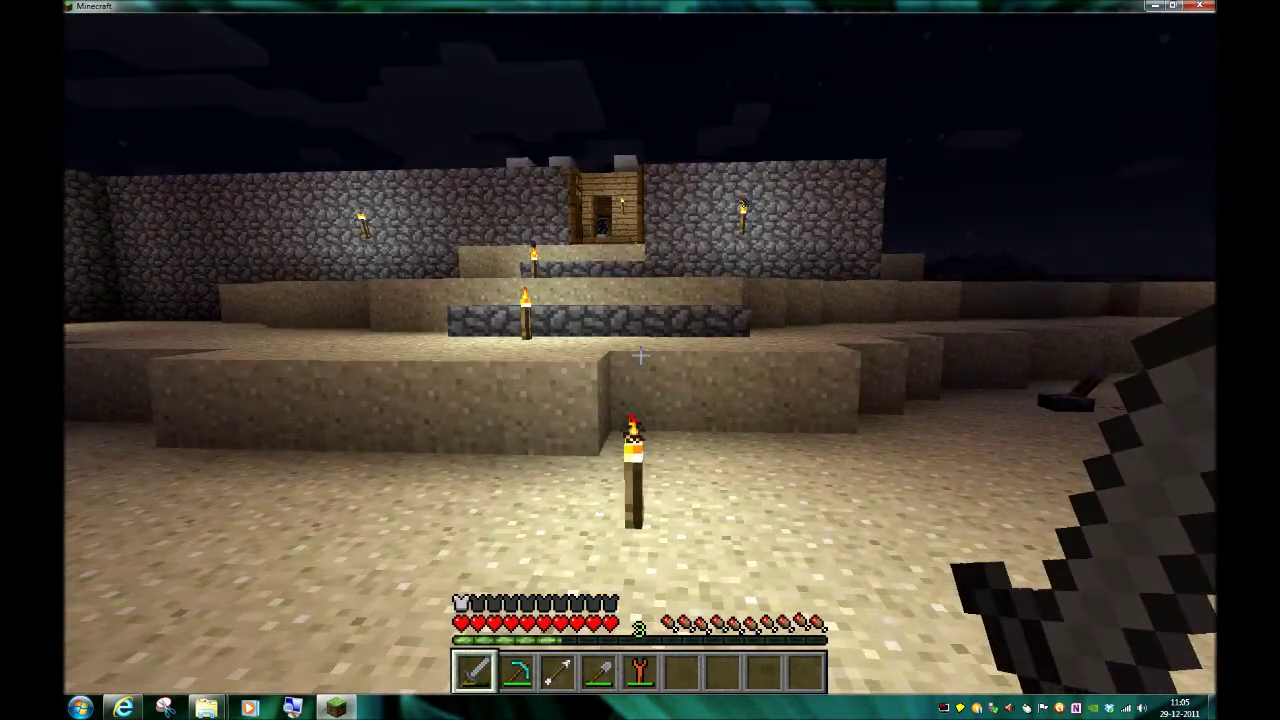
key("w")
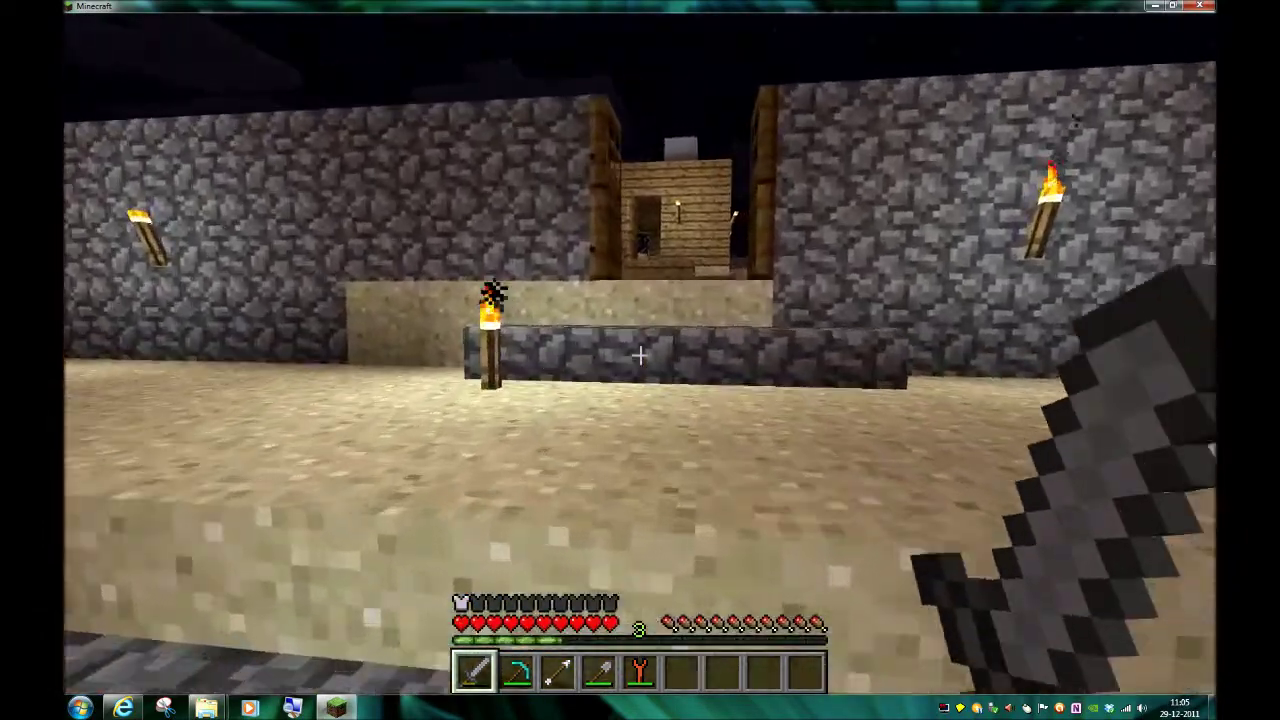
key("w")
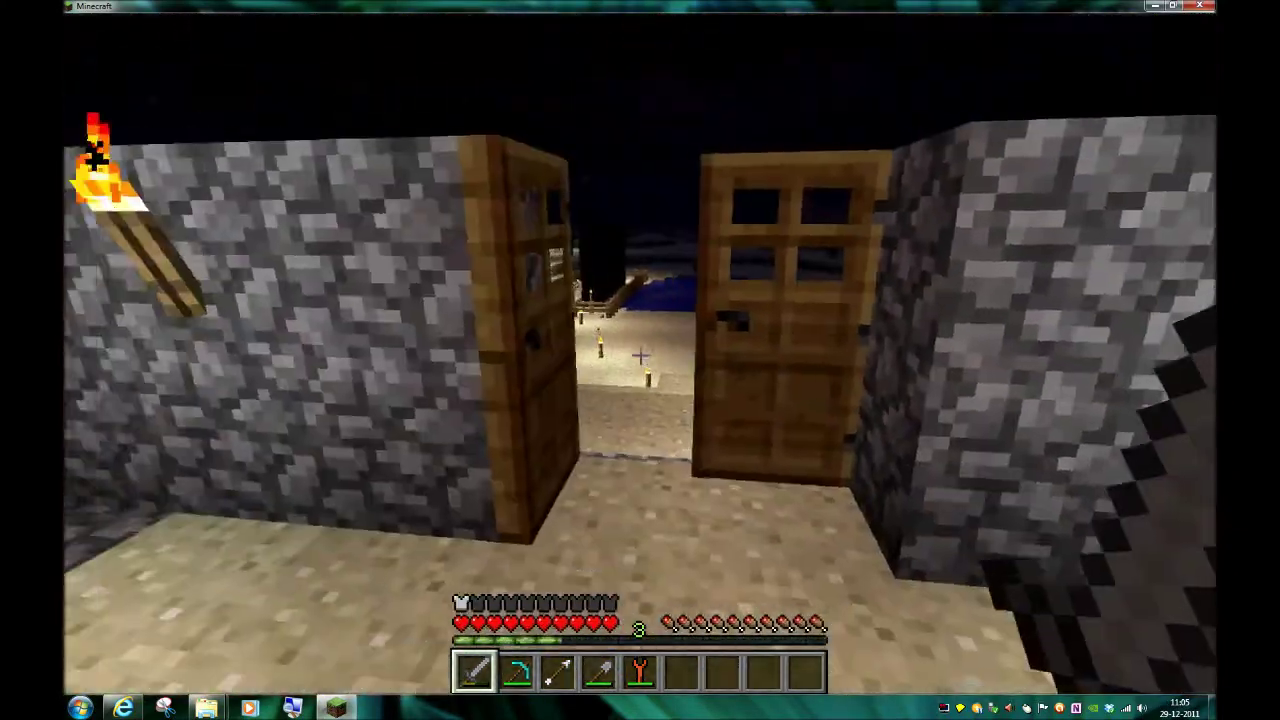
Close the doors behind you, enter the wooden house, close its door and pause.
right_click(640, 355)
key("w")
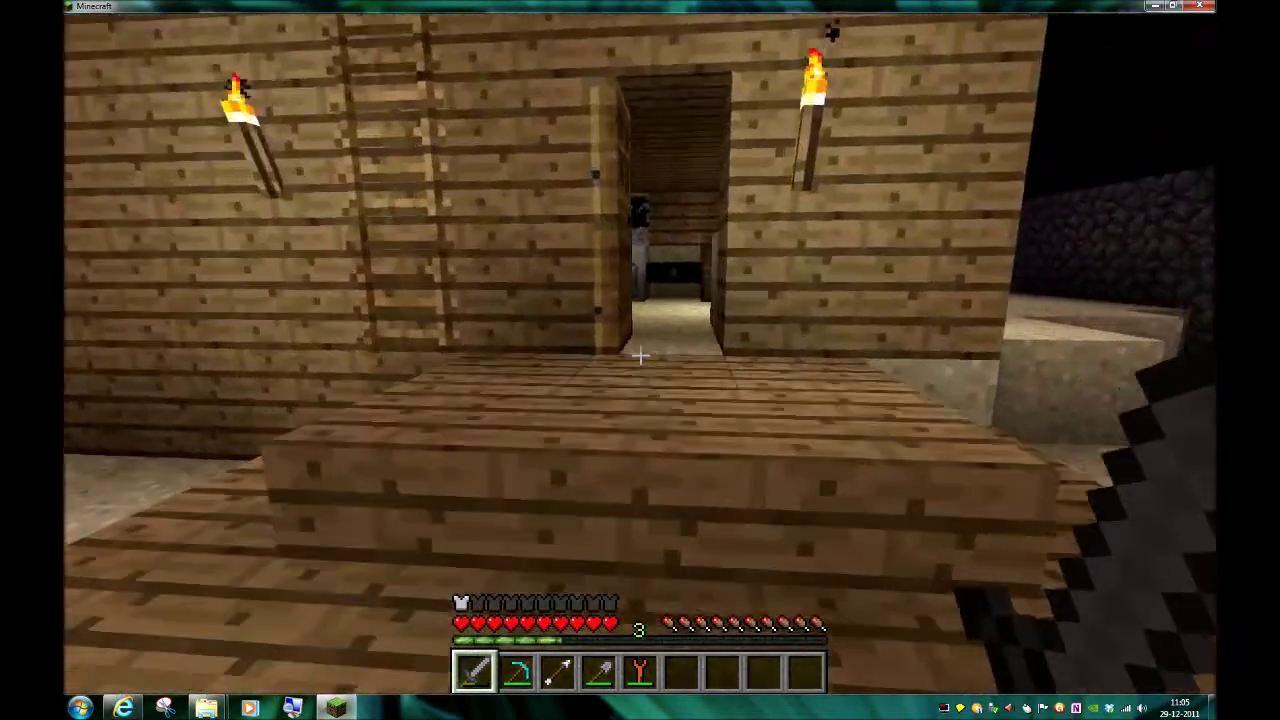
key("w")
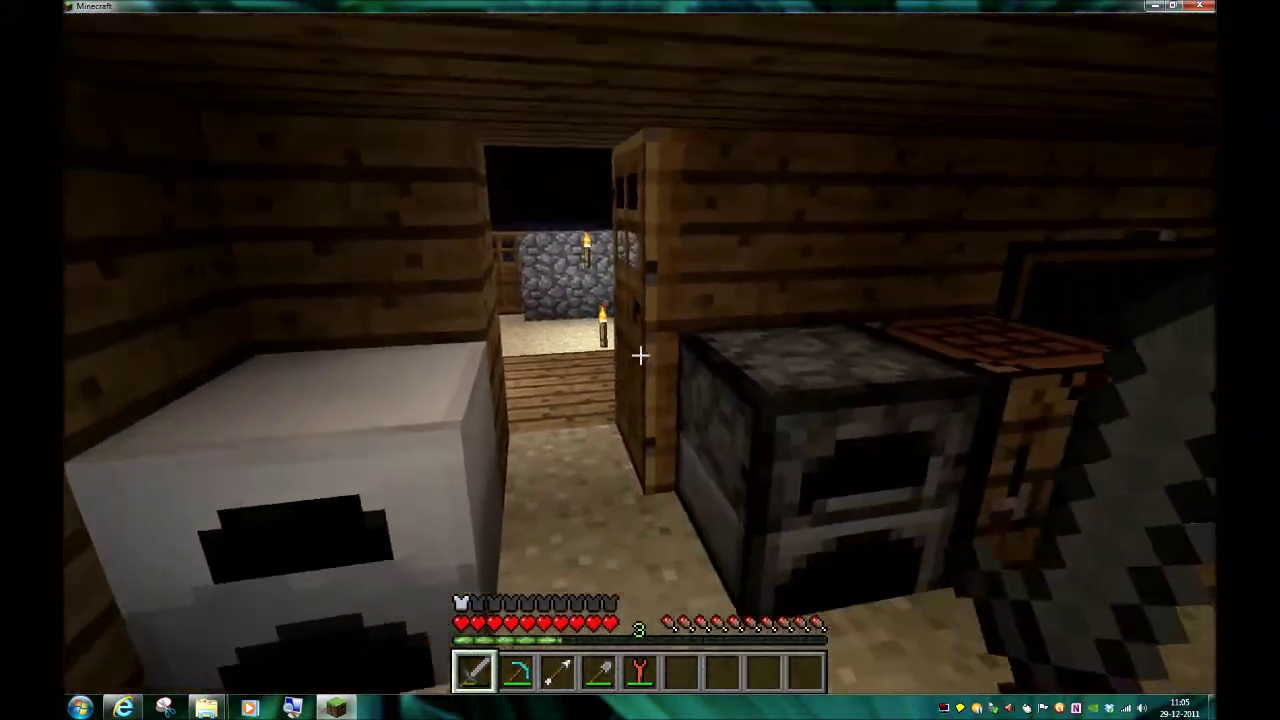
right_click(640, 355)
key("Escape")
Disconnect, close Minecraft, and open the .minecraft folder from the desktop.
left_click(640, 416)
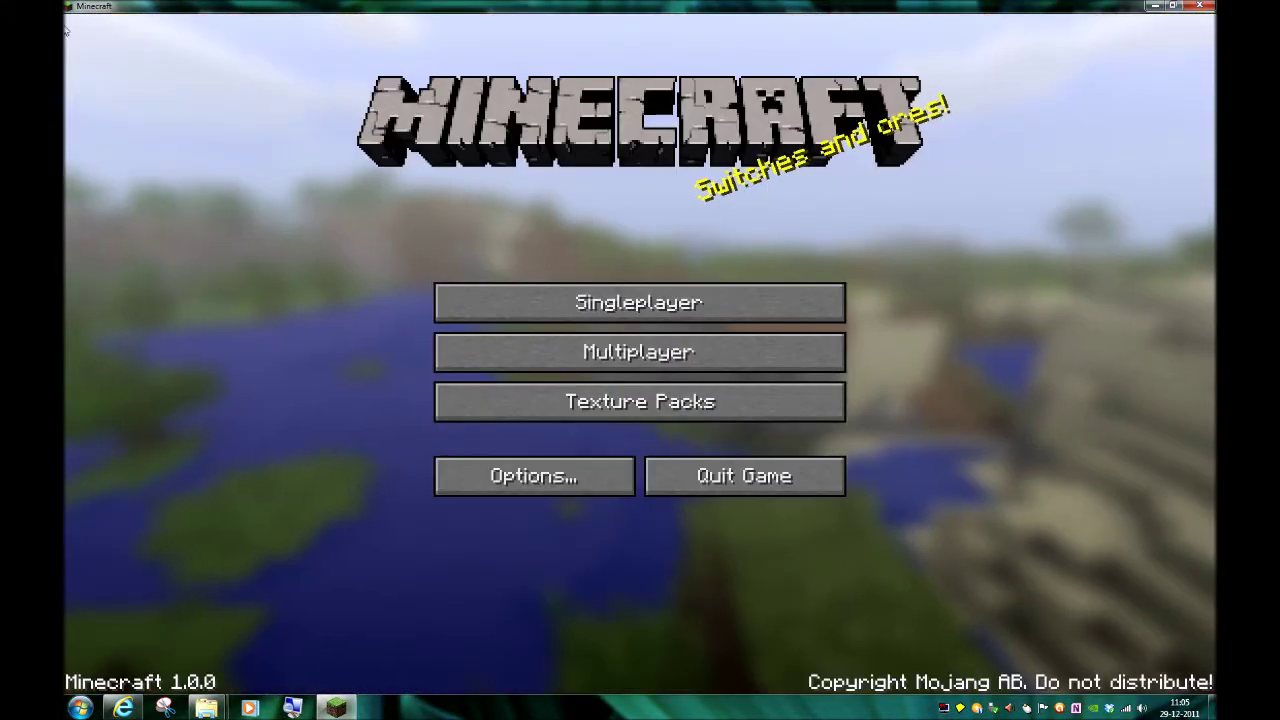
left_click(1199, 5)
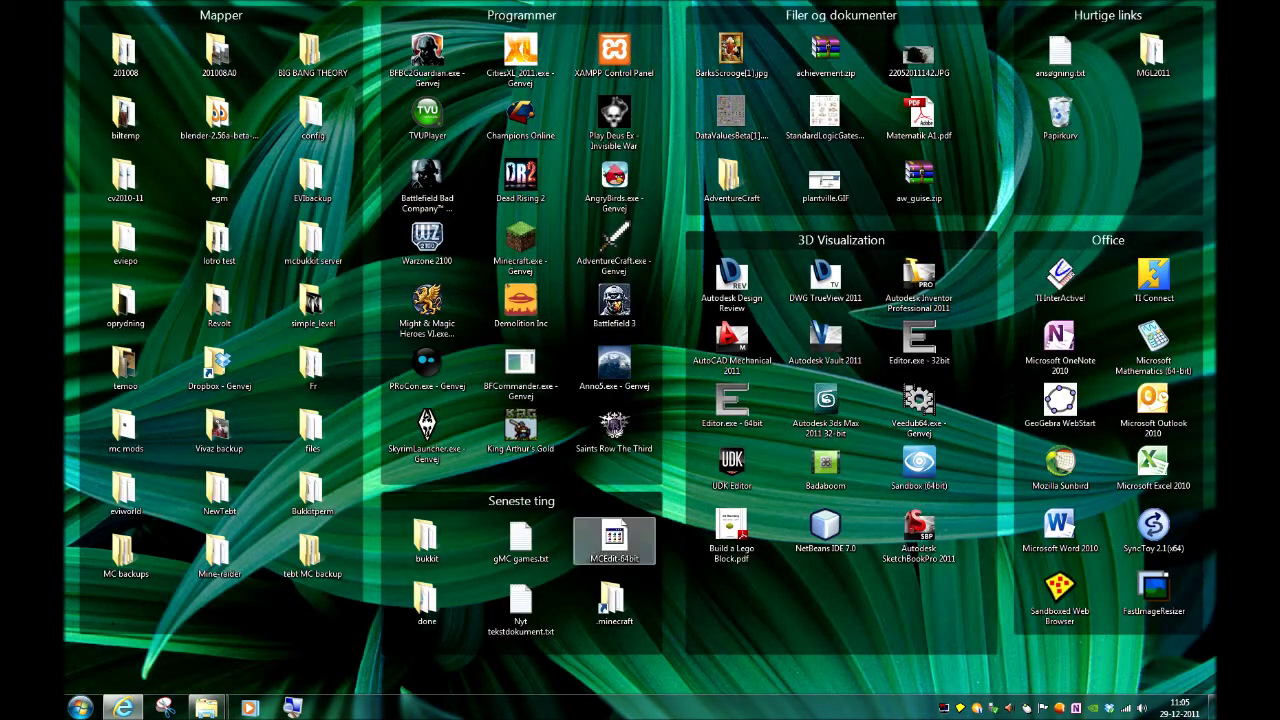
double_click(613, 600)
mouse_move(876, 154)
left_mouse_down()
mouse_move(700, 152)
mouse_move(700, 2)
left_mouse_up()
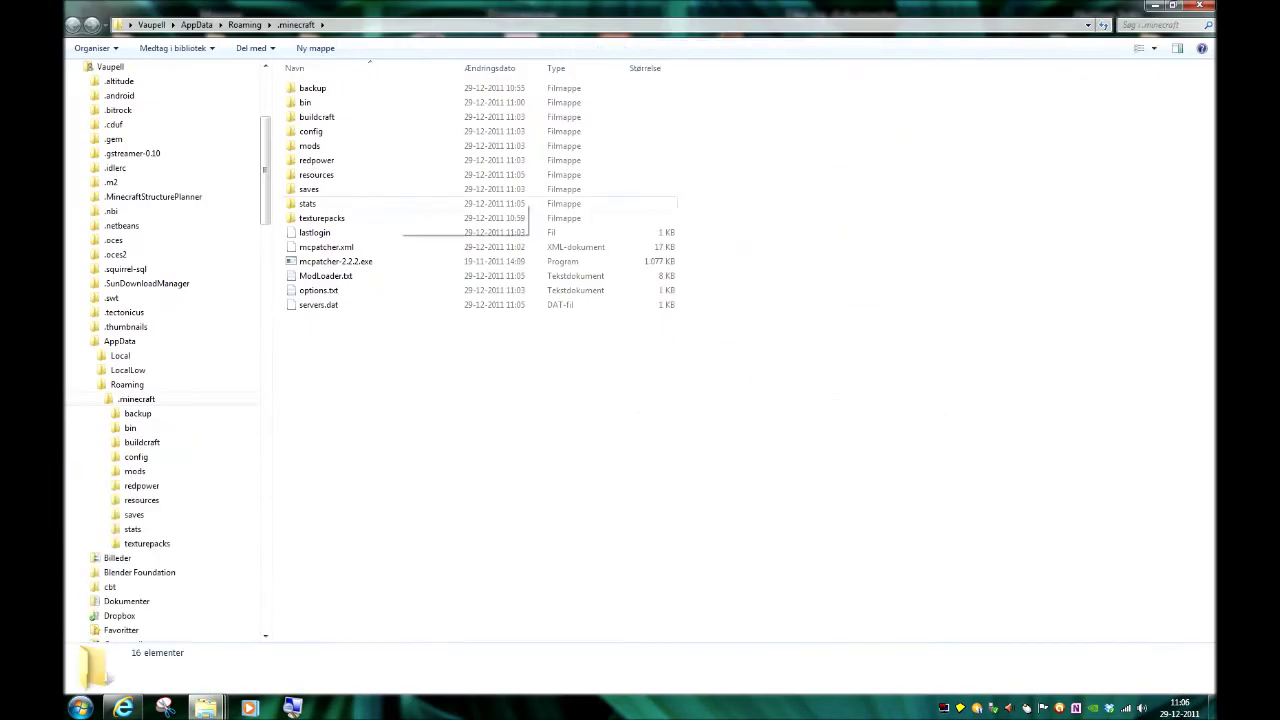
Open the bin folder and bring up the actions for minecraft.jar.
left_click(335, 261)
key("ctrl+space")
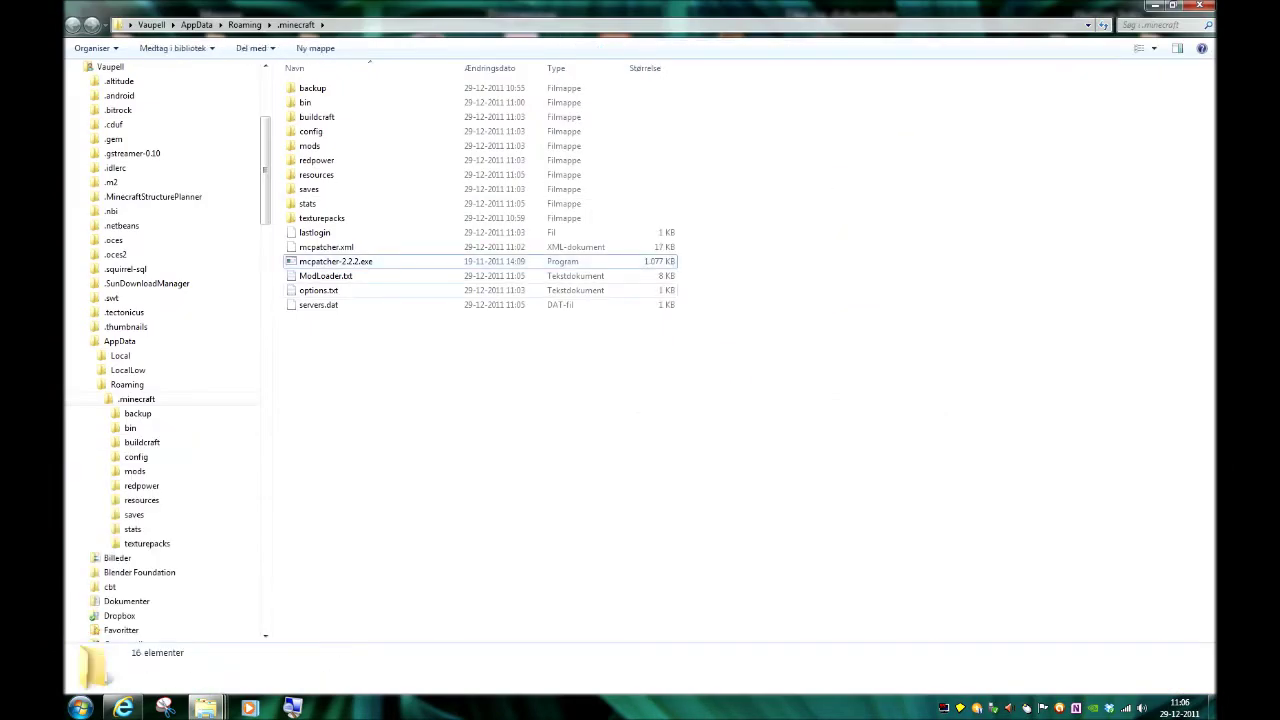
double_click(305, 102)
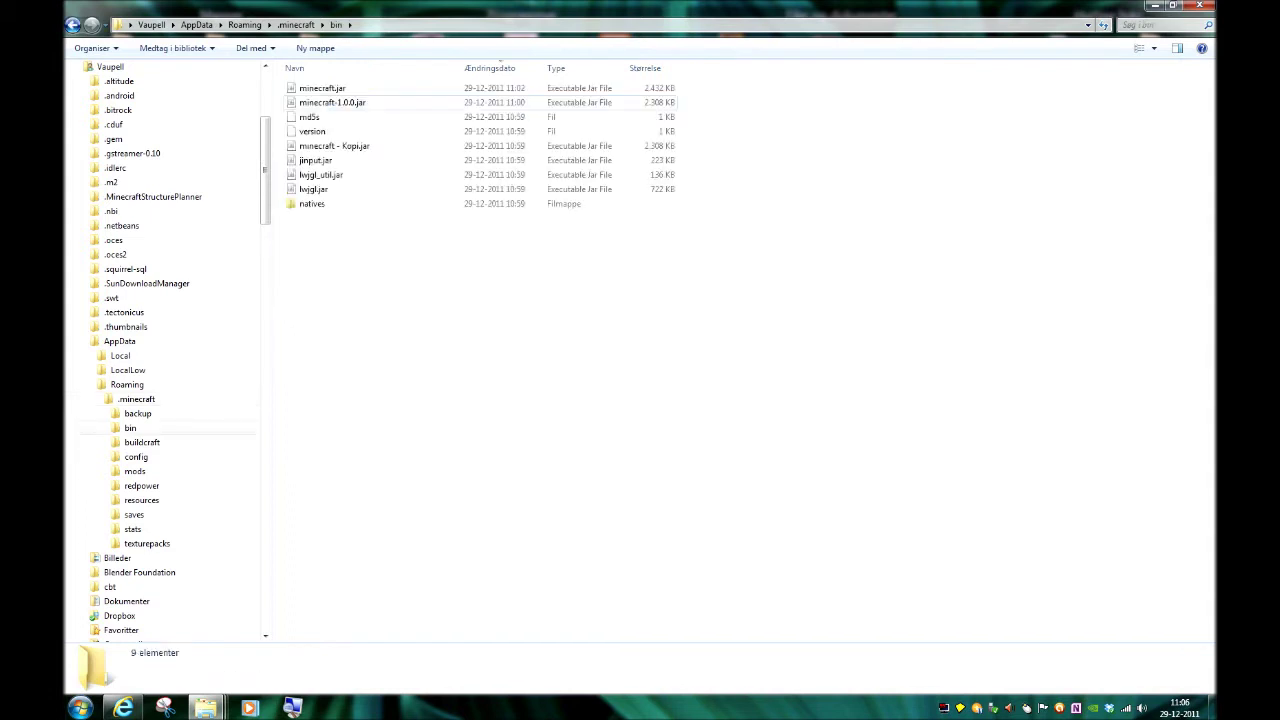
right_click(339, 91)
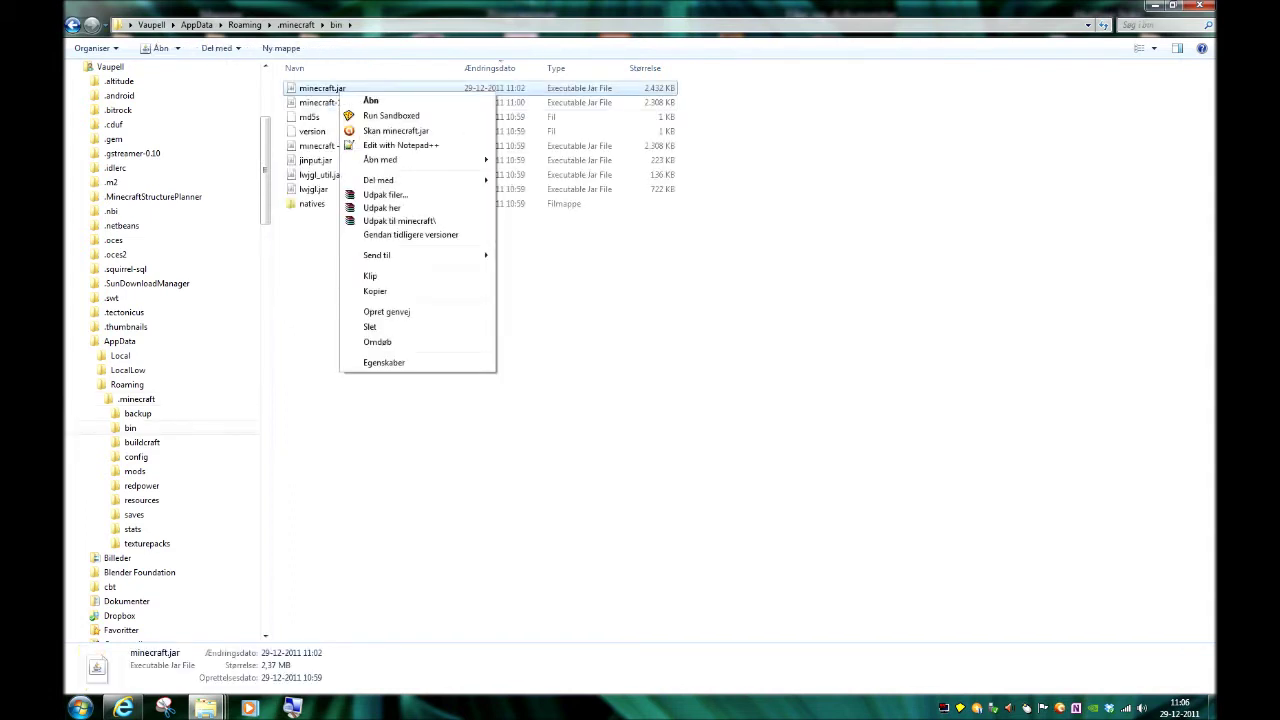
mouse_move(380, 160)
key("Escape")
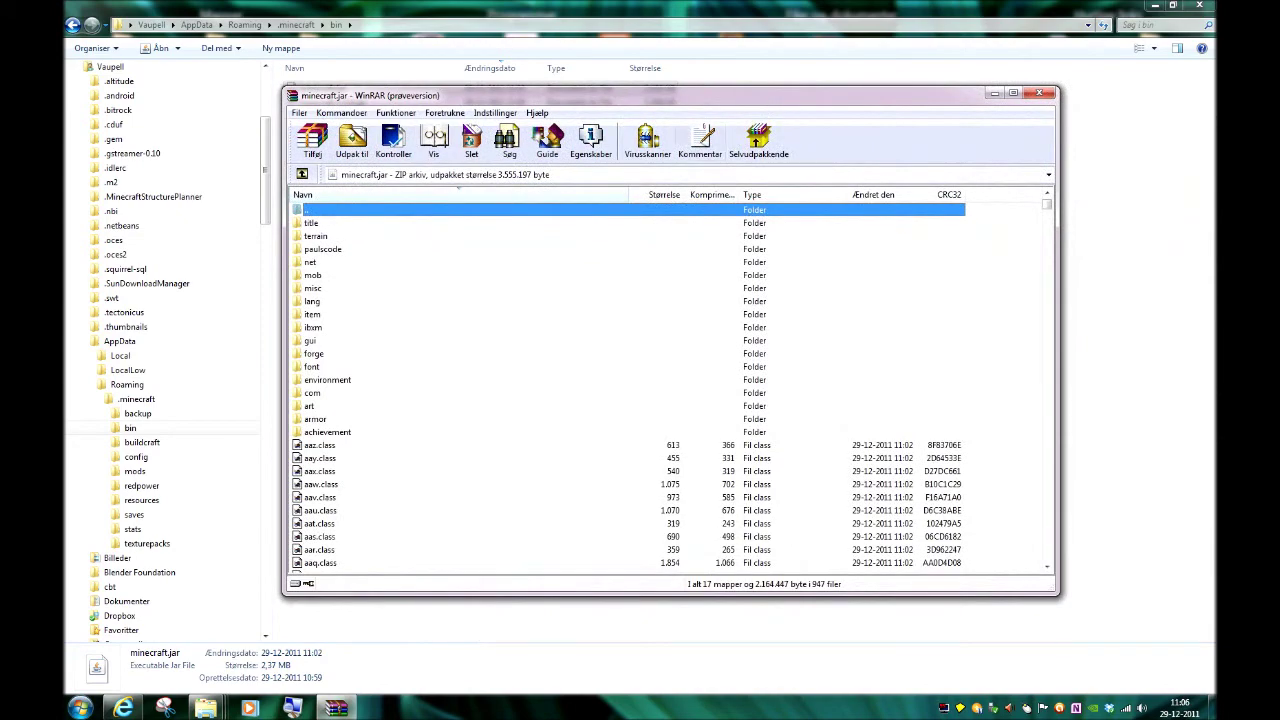
Browse the minecraft.jar class files starting at aaw.class, then close WinRAR.
left_click(321, 484)
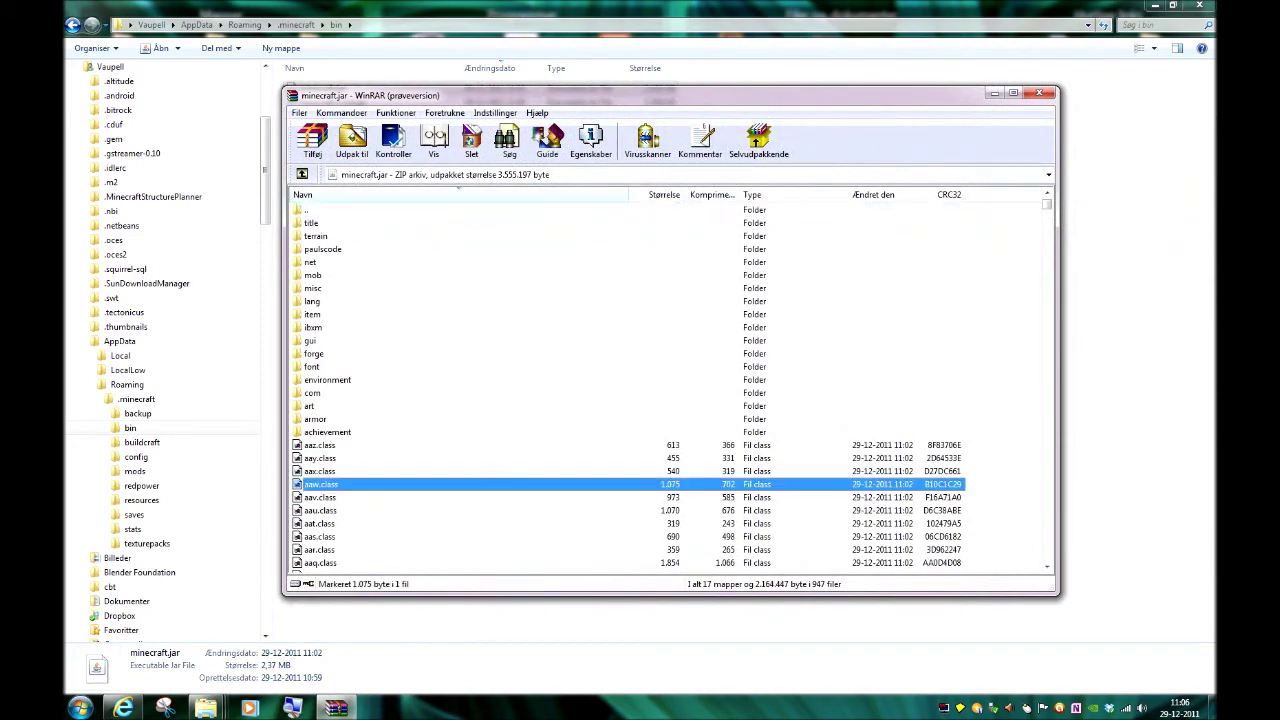
scroll(670, 385, "down", 20)
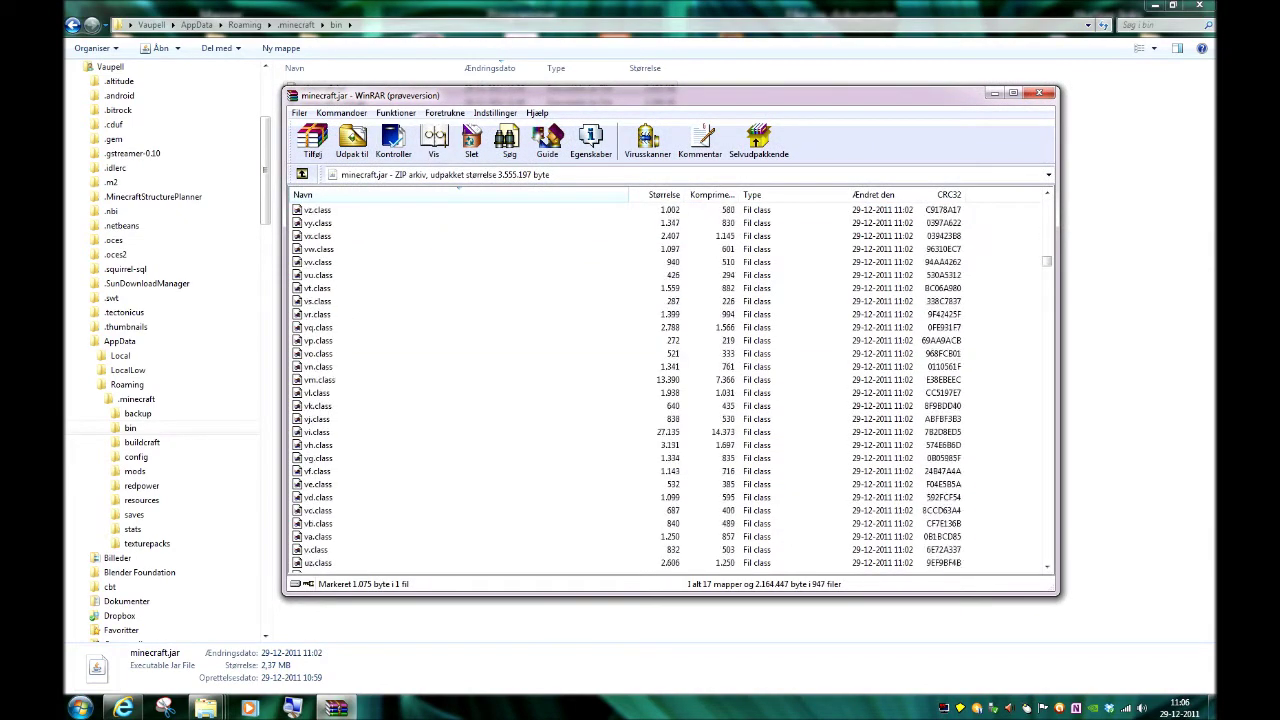
scroll(670, 385, "up", 20)
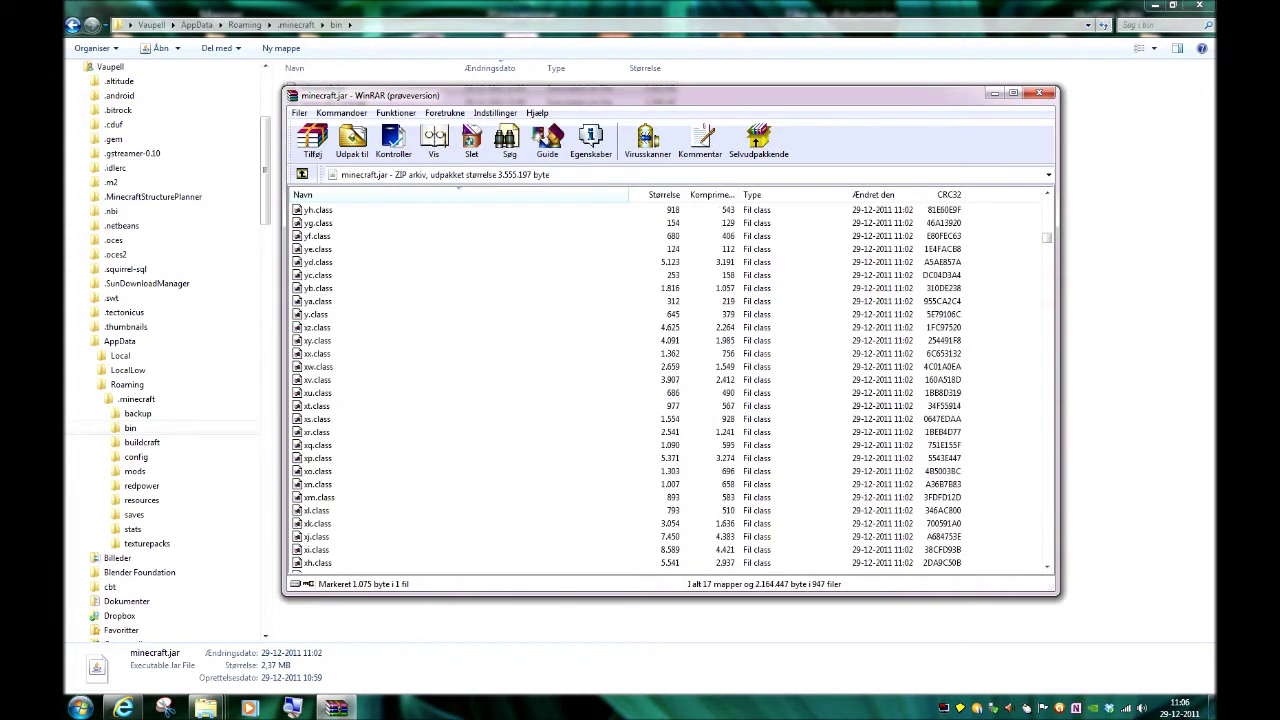
scroll(670, 385, "up", 15)
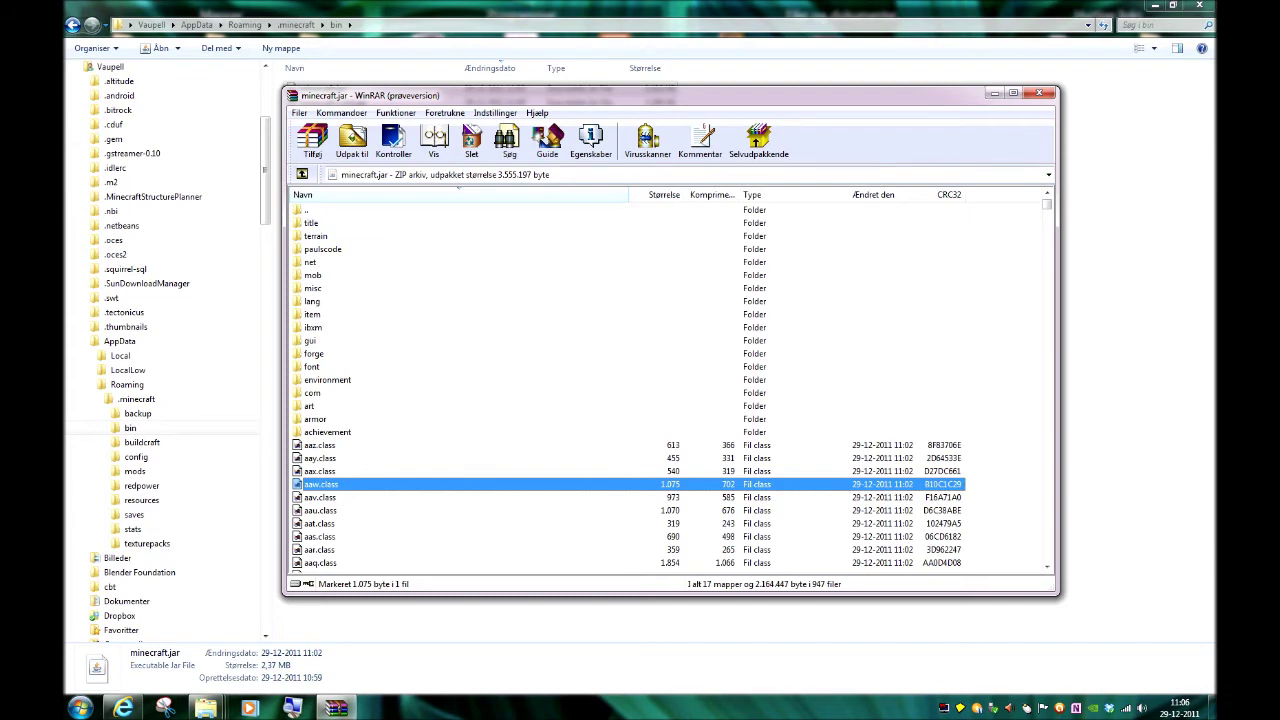
left_click(1039, 93)
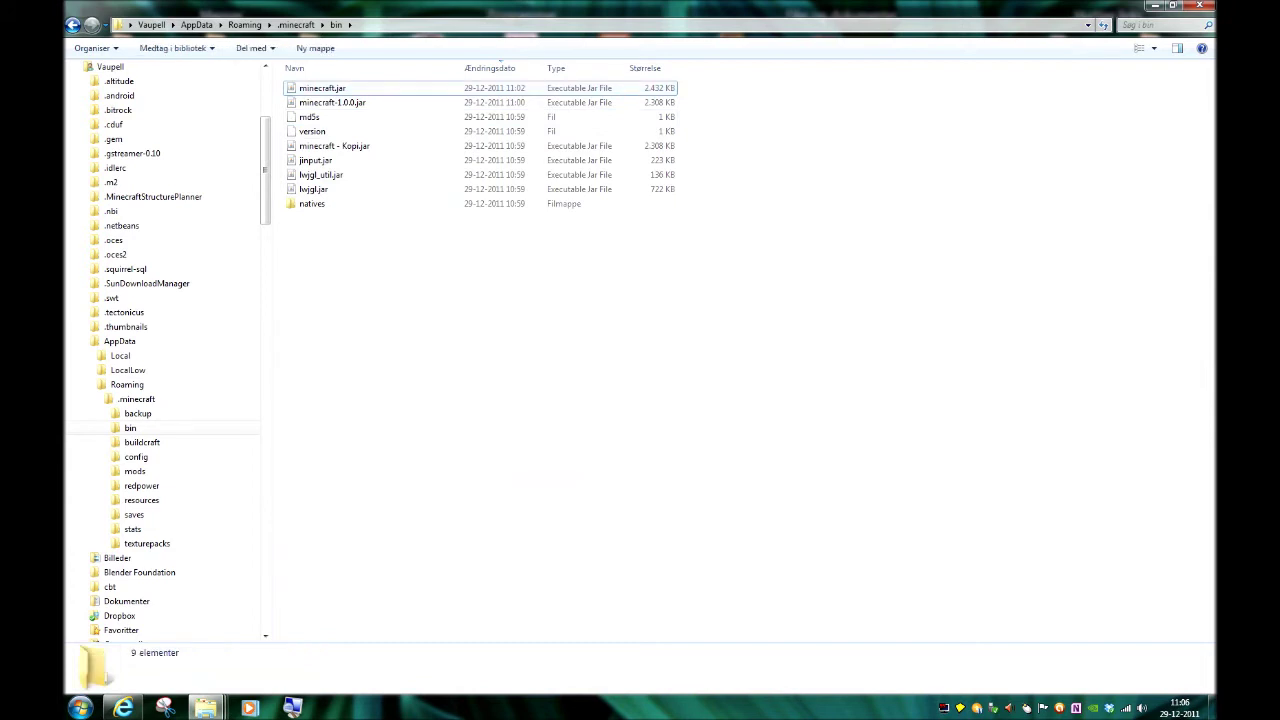
Go back up to .minecraft, reopen it from the desktop shortcut, and open mods.
key("BackSpace")
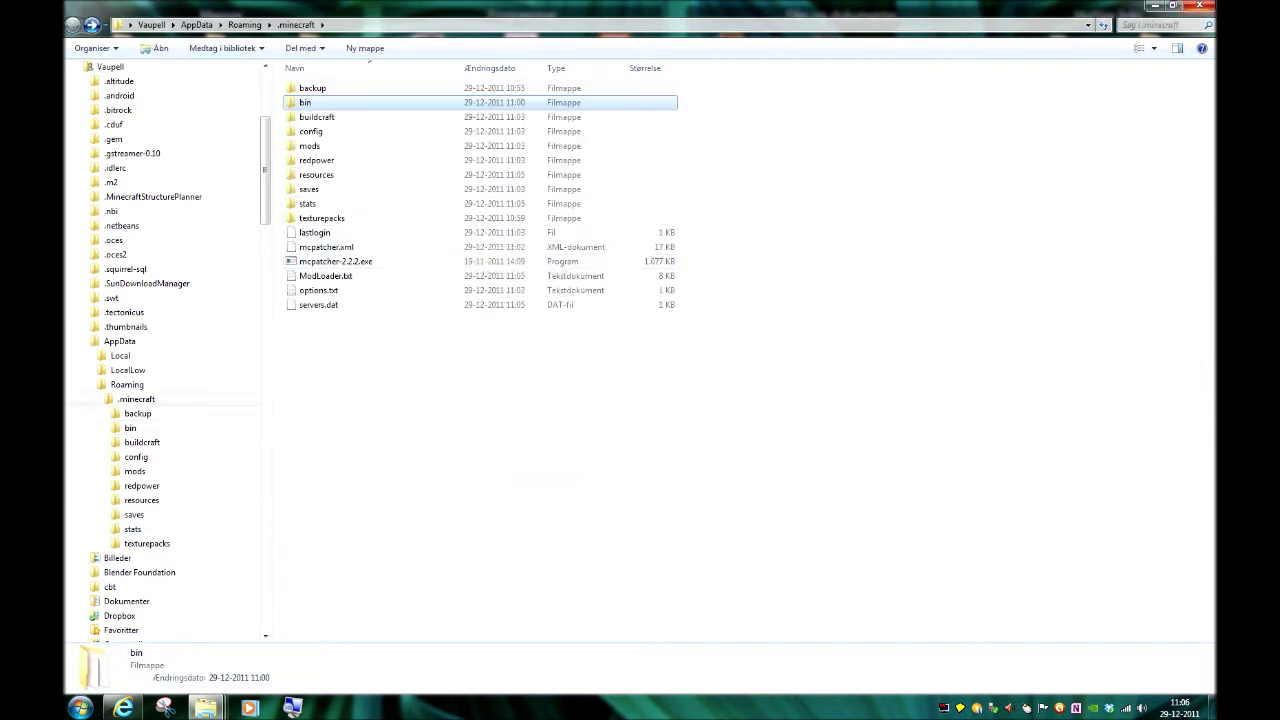
key("super+d")
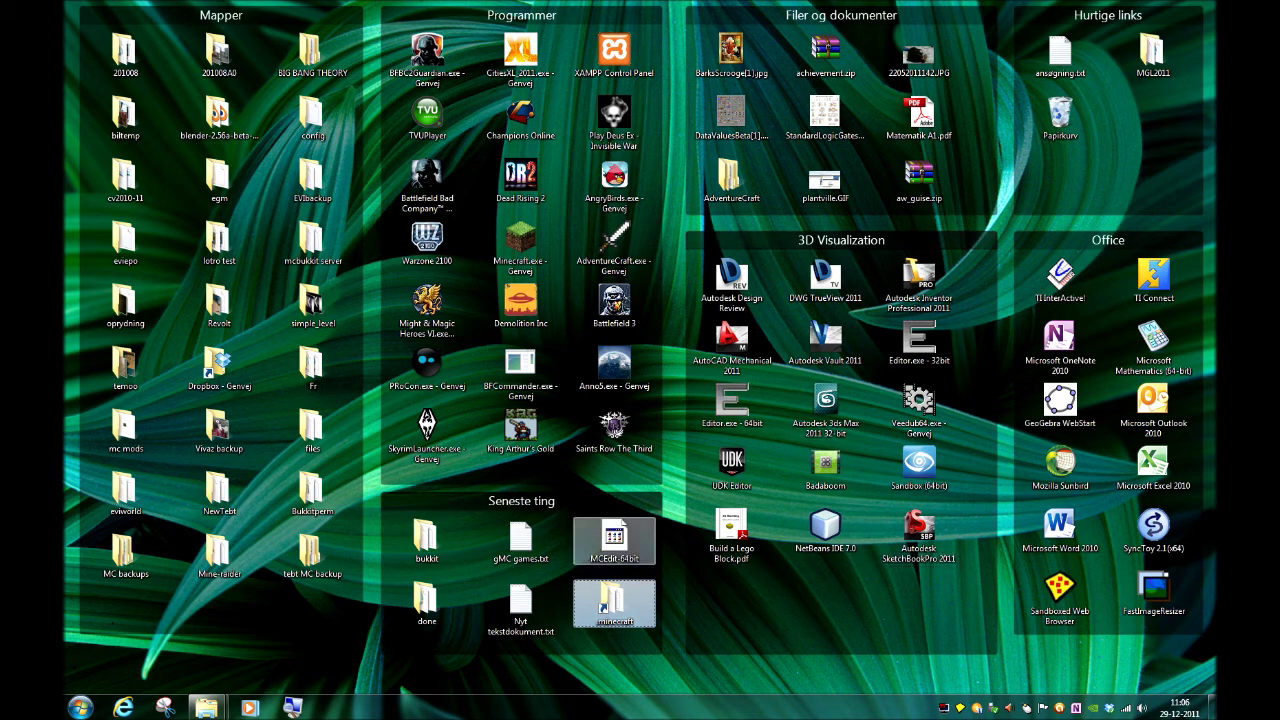
double_click(612, 600)
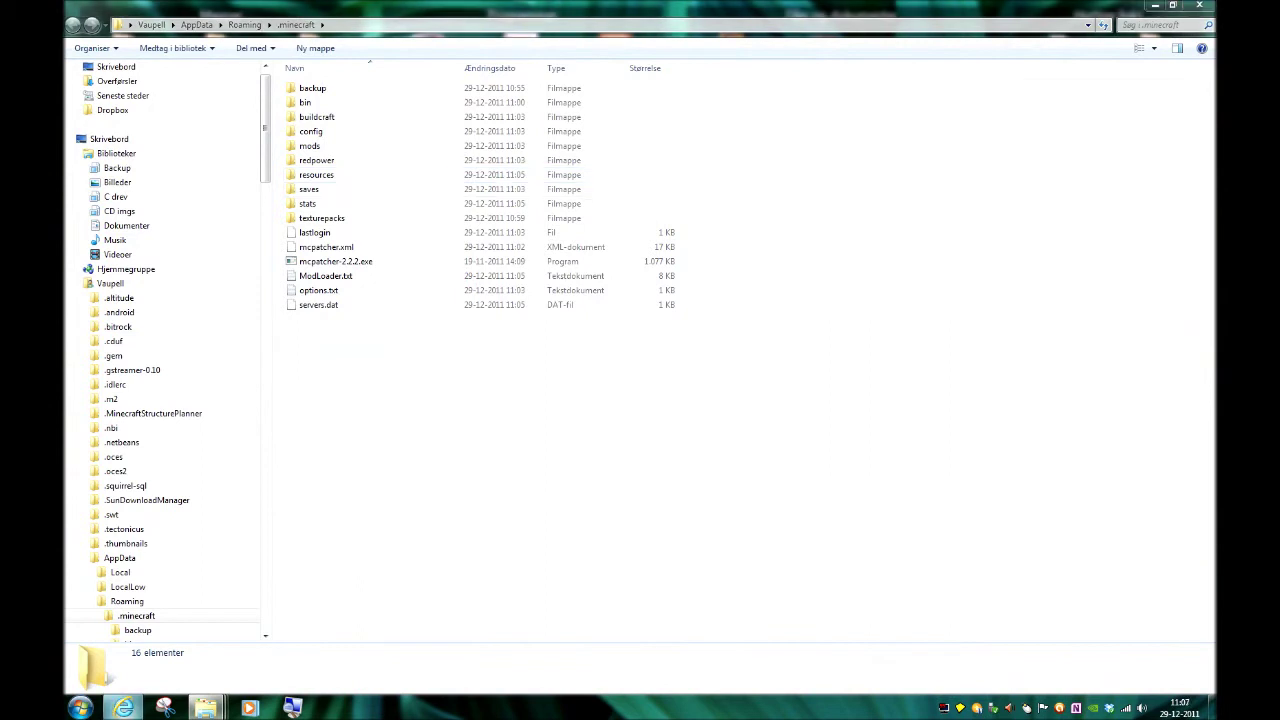
double_click(309, 145)
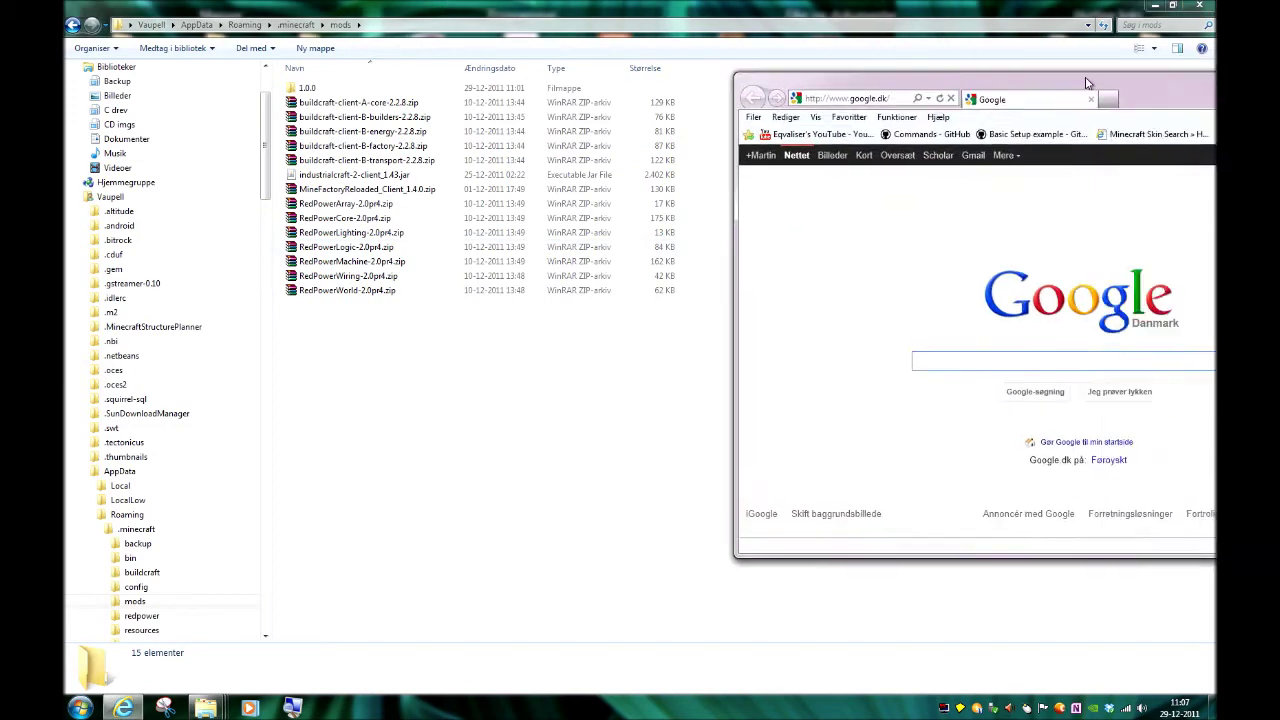
Load tebt.org and open the Tebt Minecraft Server 2012 article.
type("tebt.org/")
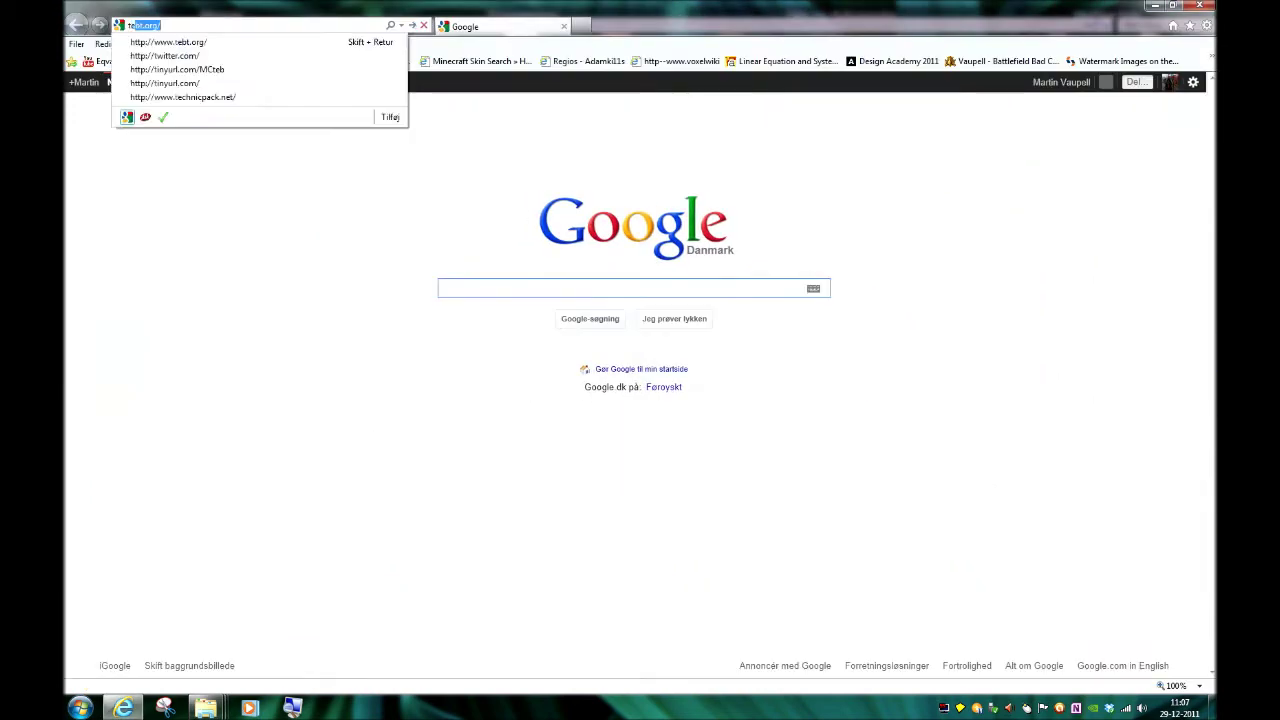
key("Return")
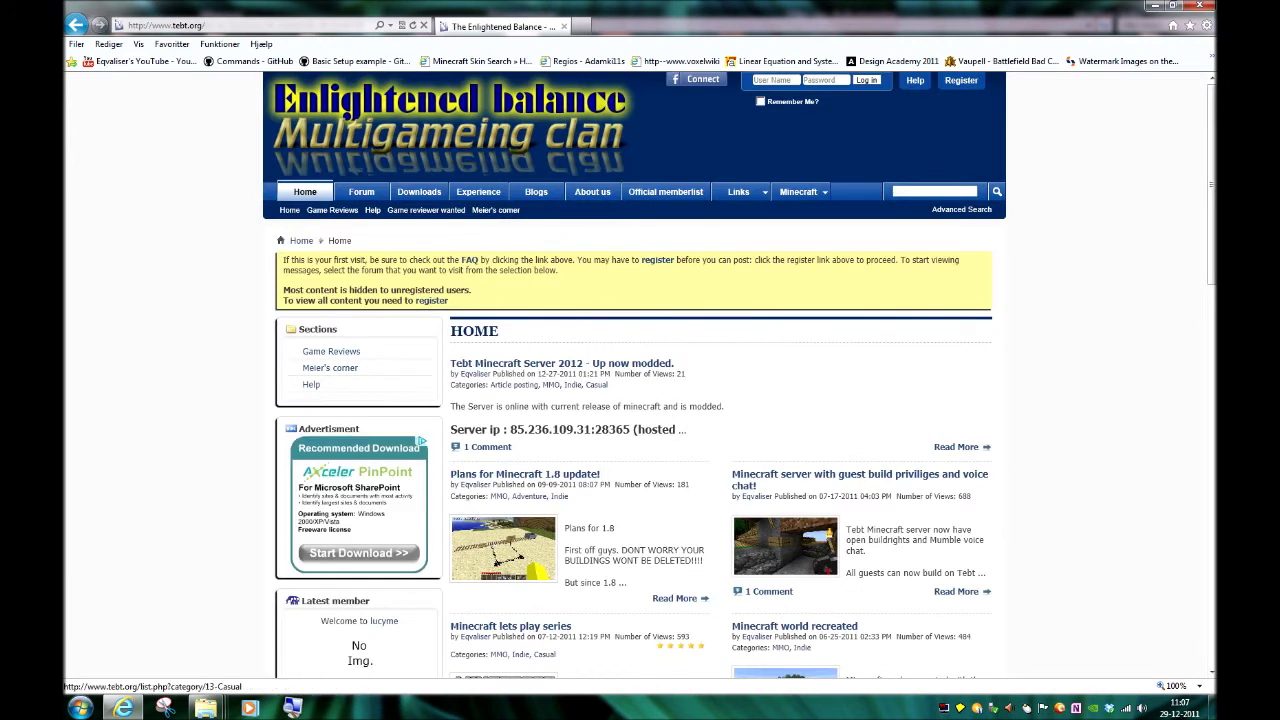
left_click_drag(500, 429, 633, 429)
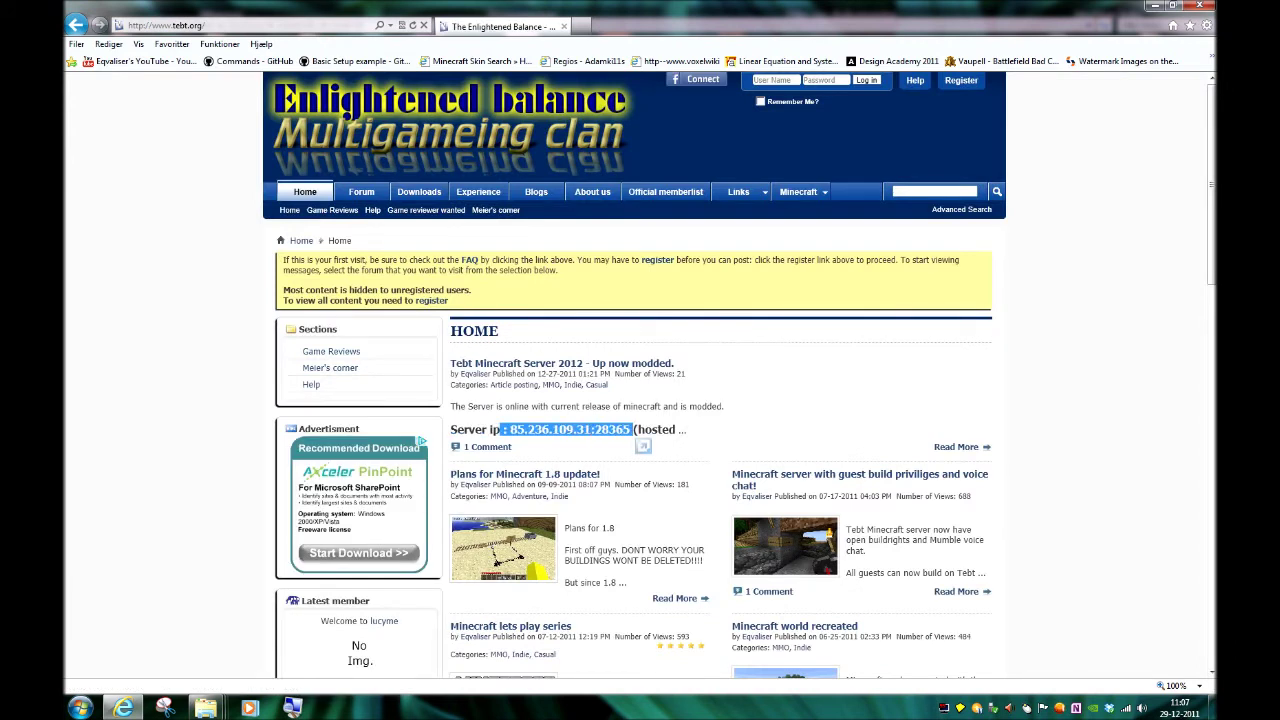
left_click(560, 364)
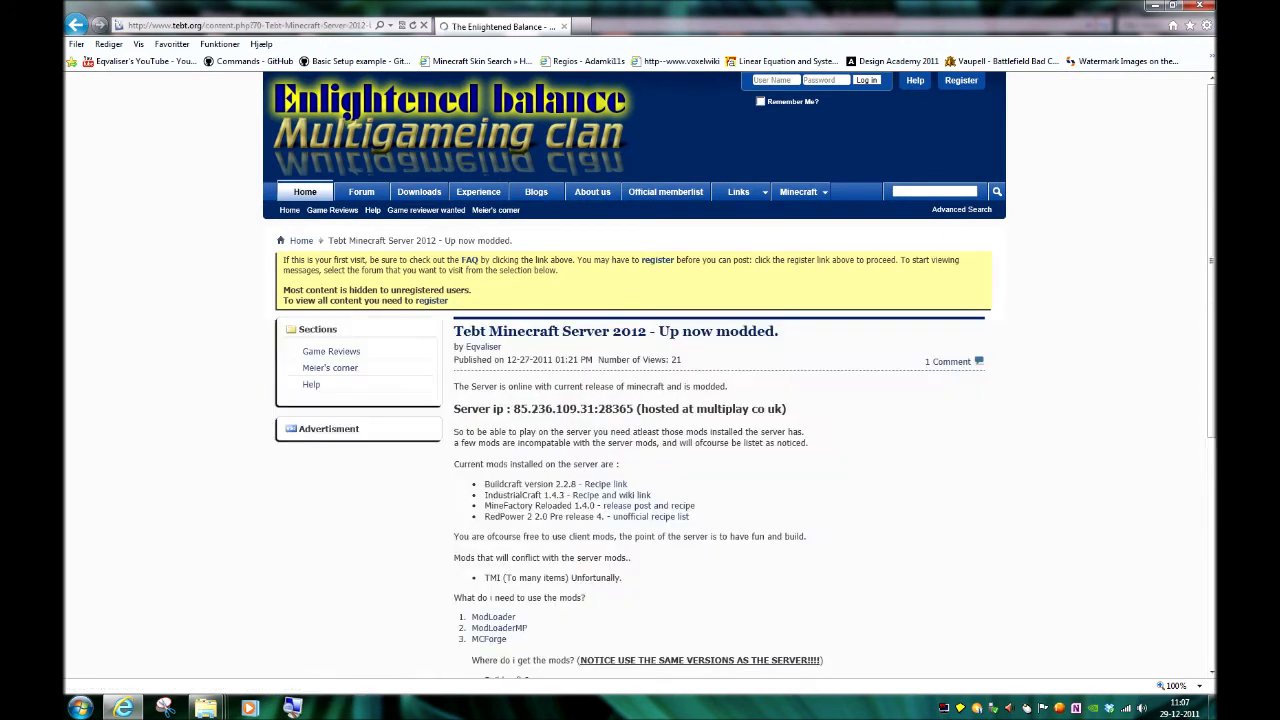
Read through the article's list of required server mods, then return to the mods folder.
scroll(640, 400, "down", 3)
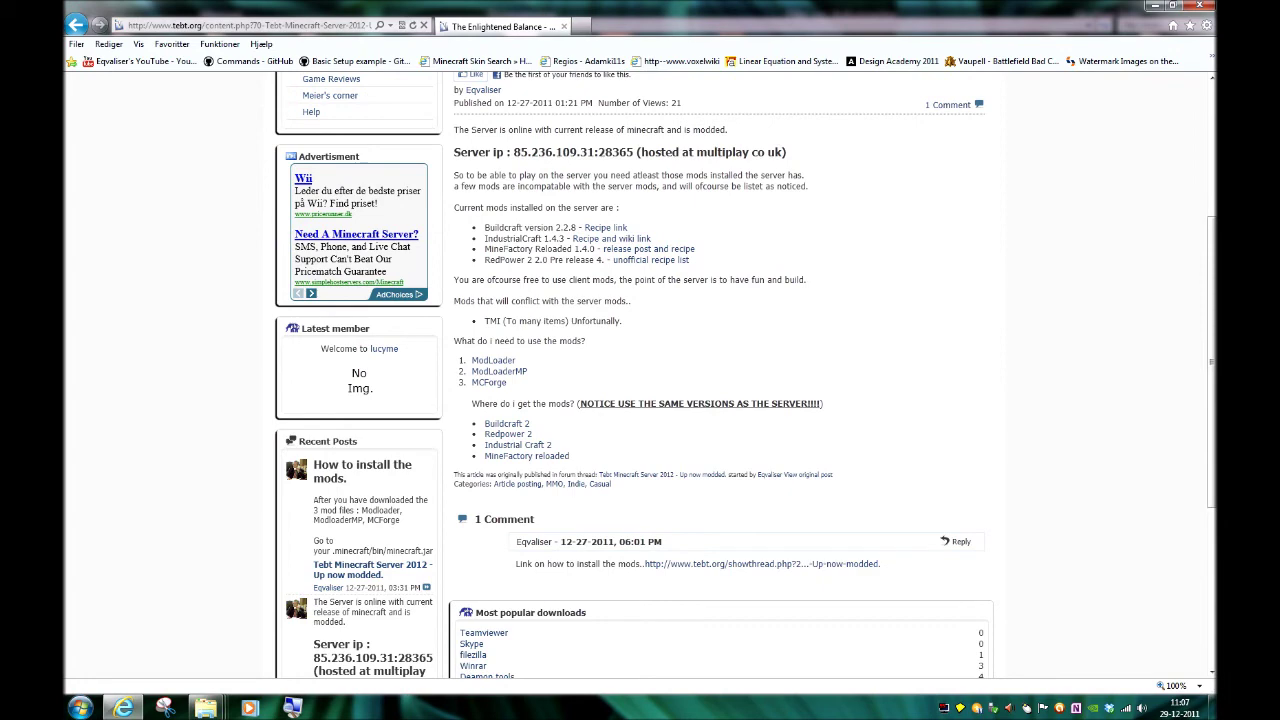
mouse_move(535, 248)
left_mouse_down()
mouse_move(567, 263)
mouse_move(499, 371)
left_mouse_up()
scroll(640, 375, "up", 3)
scroll(640, 375, "down", 6)
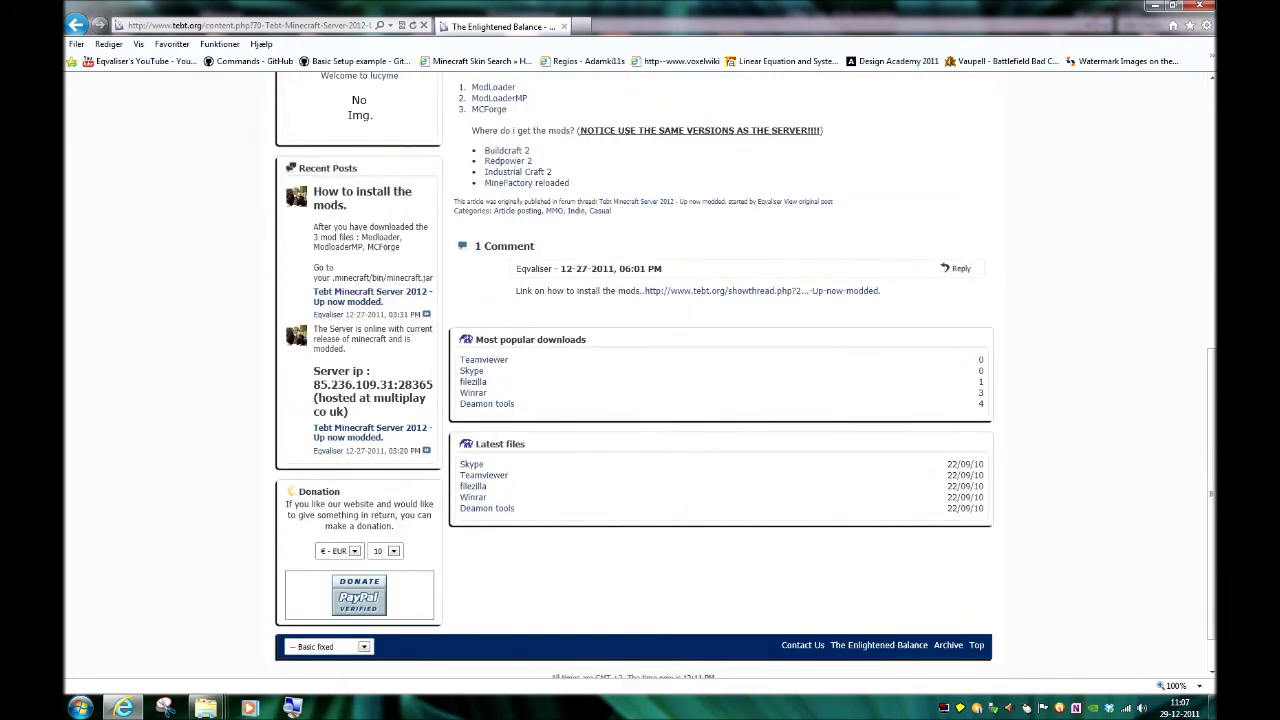
scroll(640, 375, "up", 5)
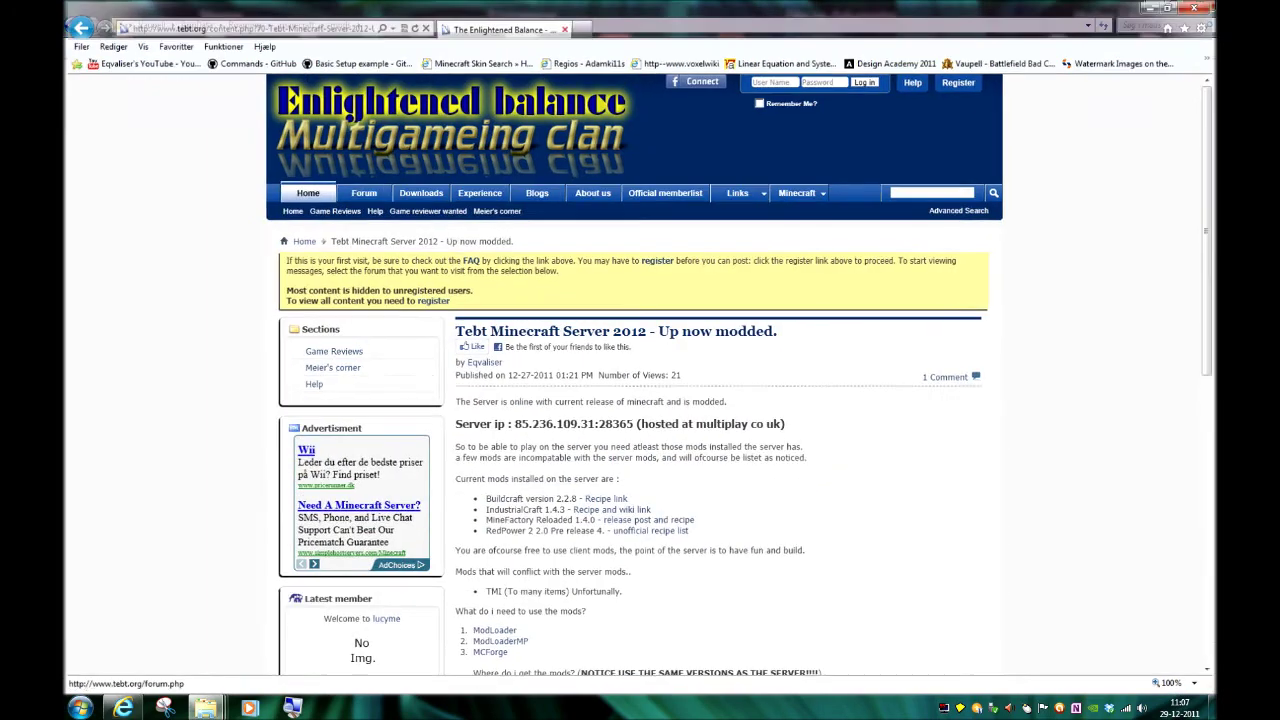
key("alt+Tab")
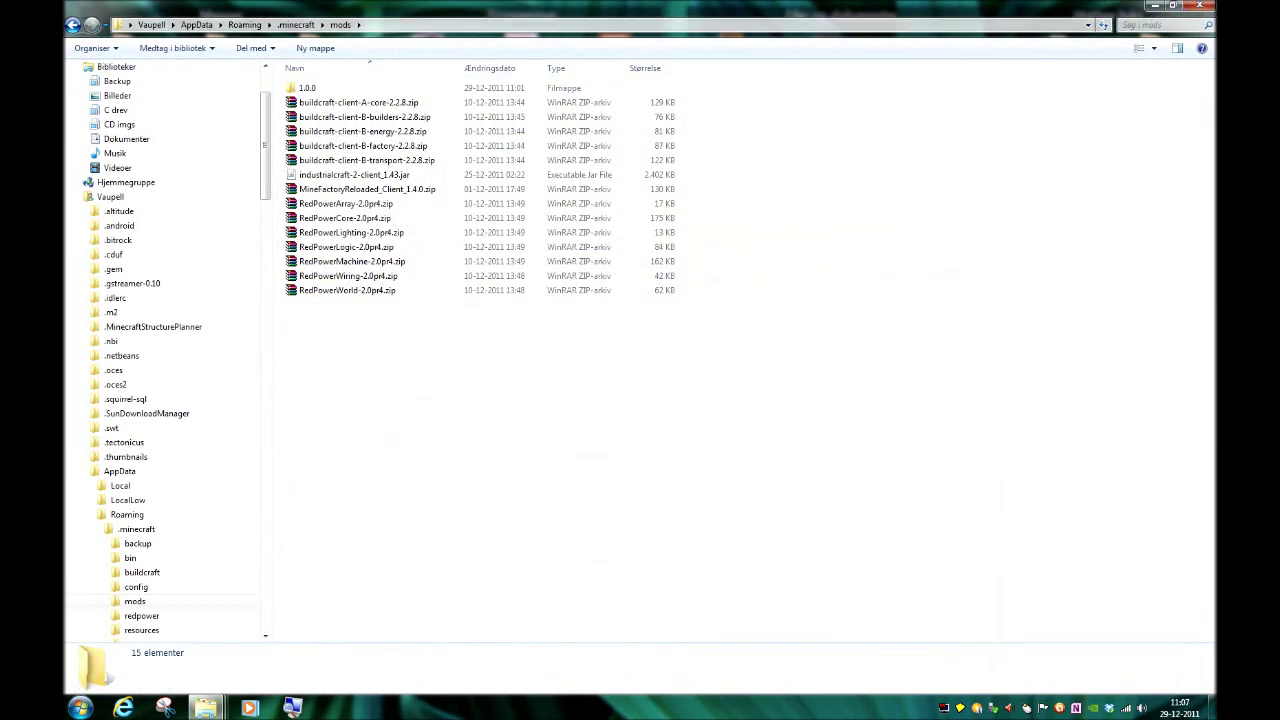